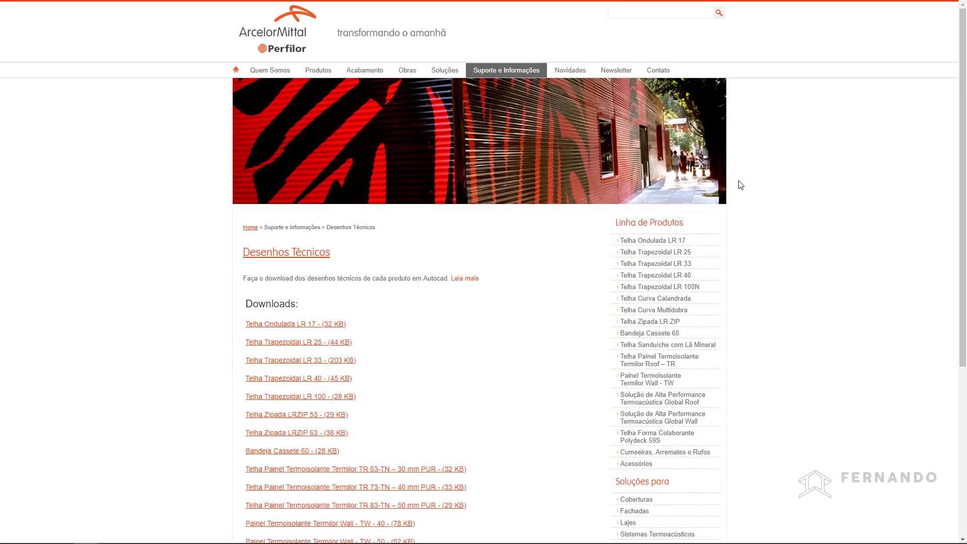
# - Download the 'Bandeja Cassete 60 - (28 KB)' drawing from the Desenhos Técnicos page
pyautogui.scroll(-1, 740, 188)
pyautogui.scroll(-1, 737, 190)
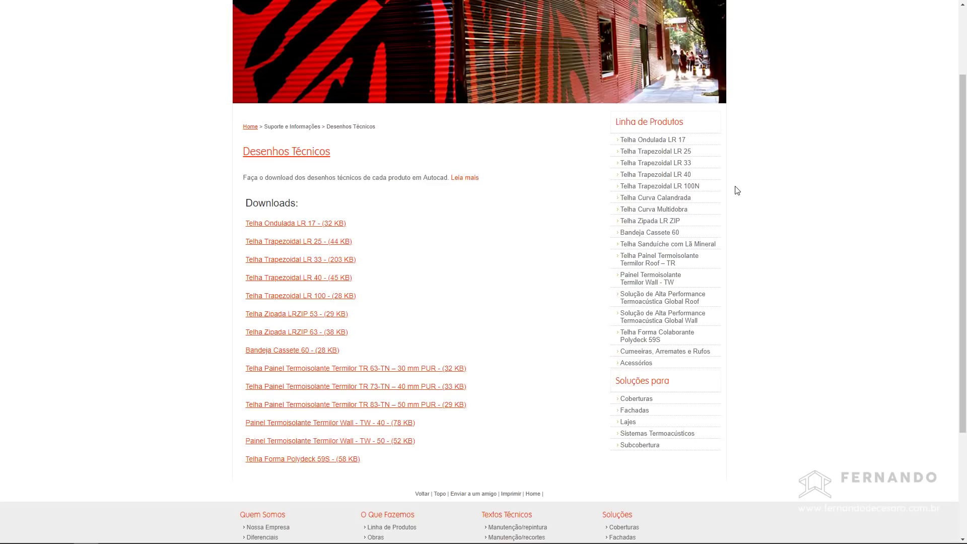
pyautogui.scroll(2, 705, 211)
pyautogui.scroll(-2, 670, 227)
pyautogui.click(296, 353)
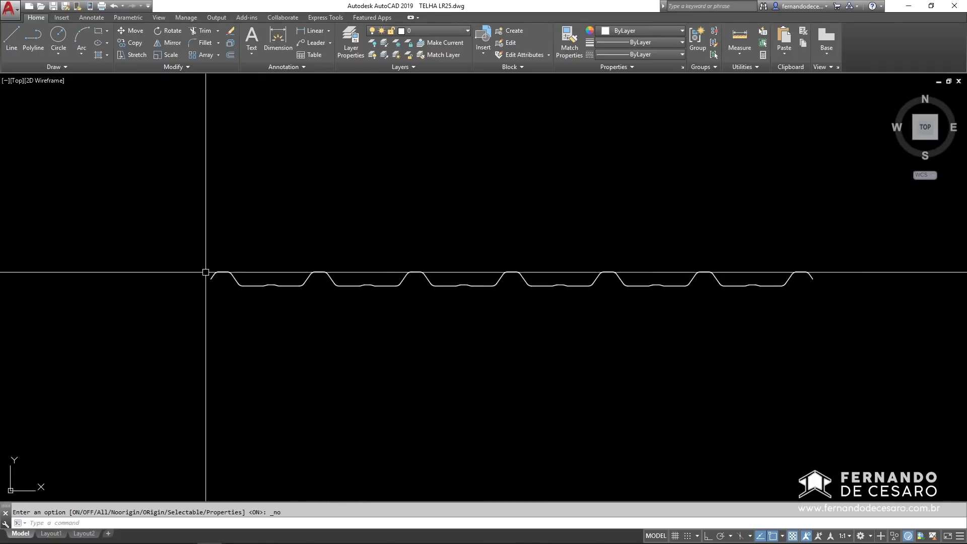
# - Zoom in on the TELHA LR25 tile profile and check its polyline selection
pyautogui.scroll(5, 205, 272)
pyautogui.scroll(2, 205, 272)
pyautogui.scroll(2, 298, 319)
pyautogui.scroll(1, 241, 255)
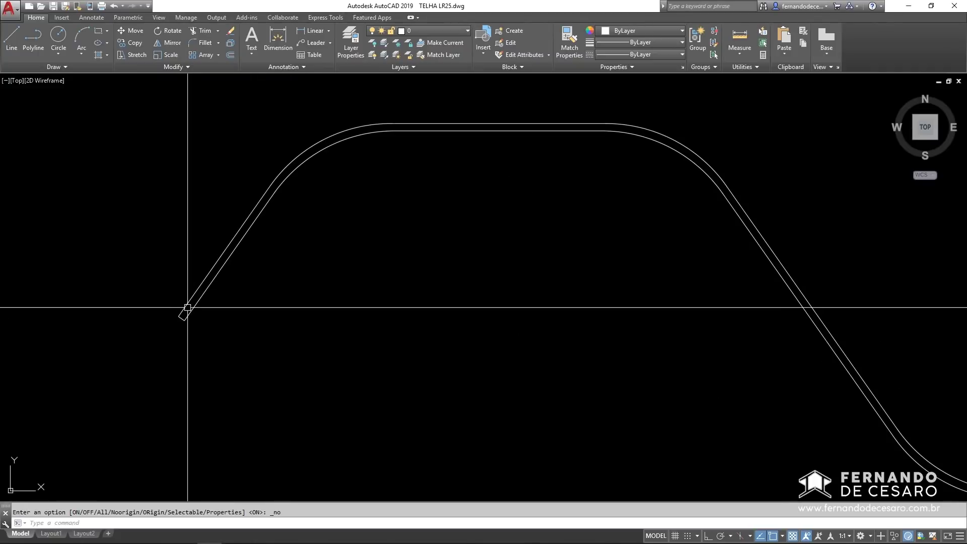
pyautogui.scroll(-1, 187, 305)
pyautogui.scroll(-4, 212, 322)
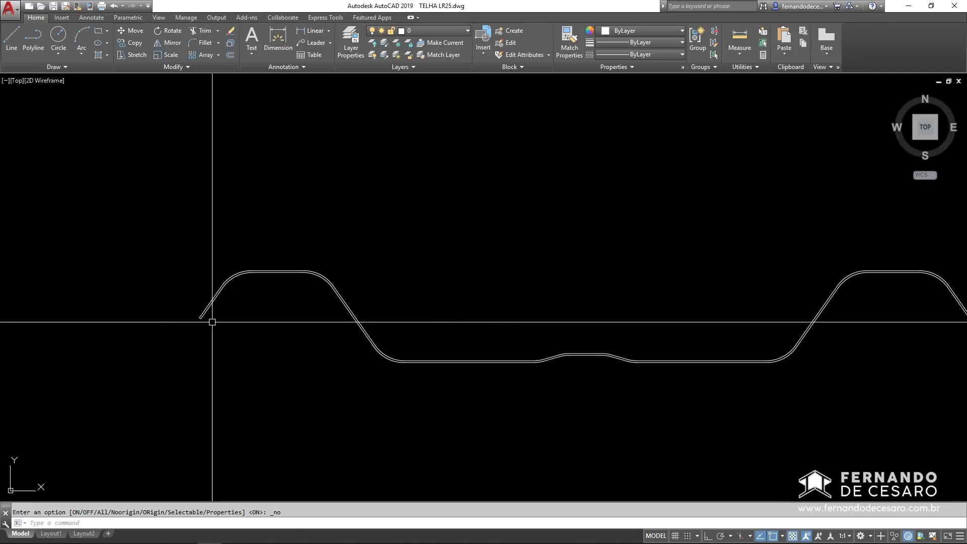
pyautogui.click(254, 272)
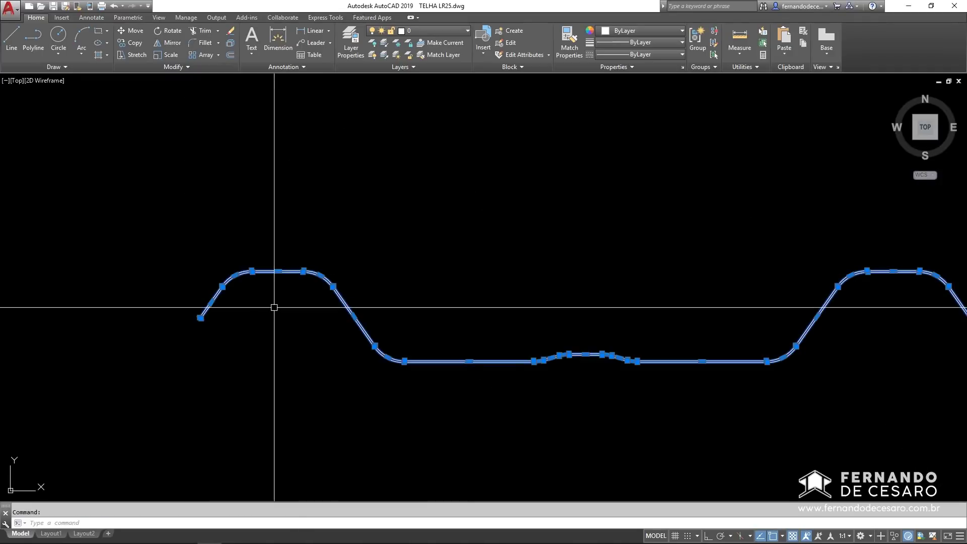
pyautogui.press('Escape')
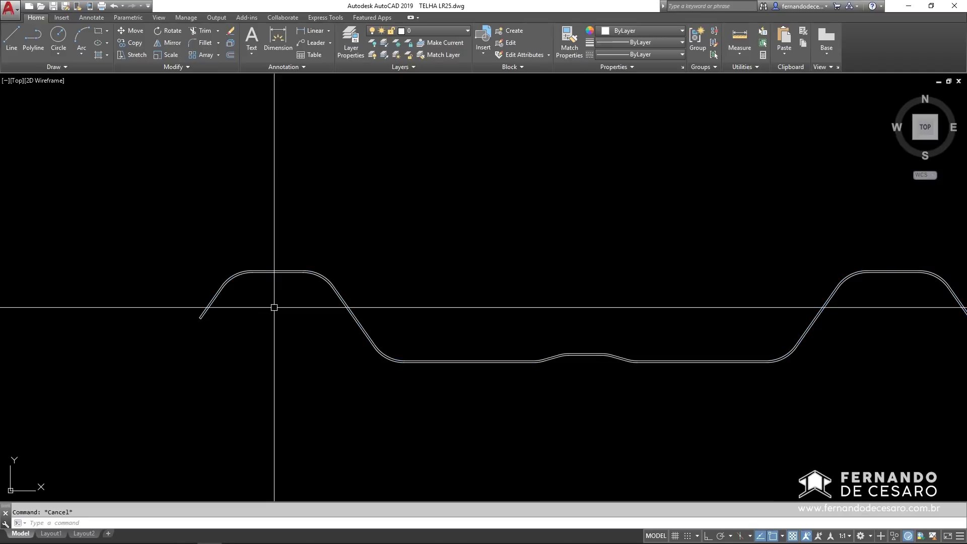
# - Measure the profile's span end to end with DIST, reading Delta X 1067.3818
pyautogui.write('di')
pyautogui.press('Return')
pyautogui.scroll(1, 222, 313)
pyautogui.scroll(4, 200, 316)
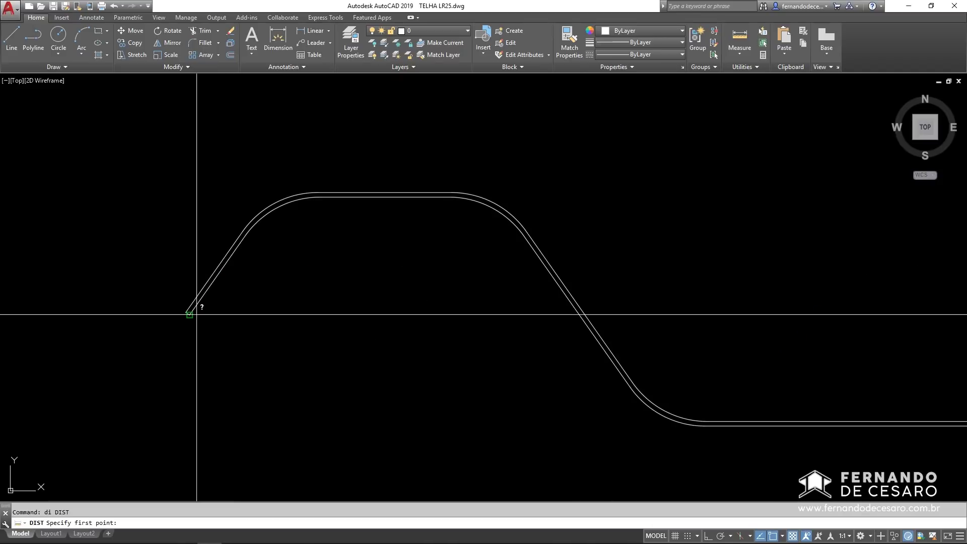
pyautogui.click(189, 311)
pyautogui.scroll(-5, 479, 360)
pyautogui.scroll(2, 533, 293)
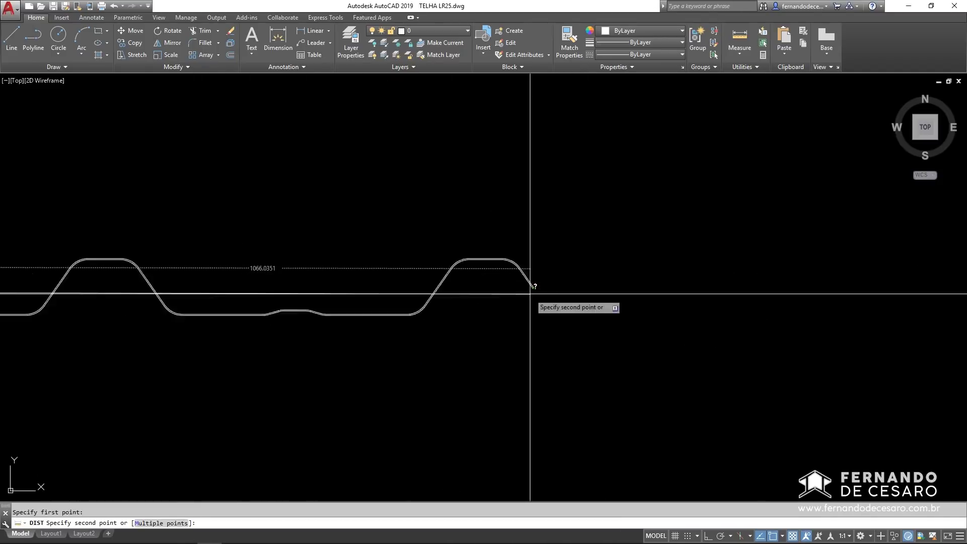
pyautogui.scroll(3, 533, 282)
pyautogui.click(532, 285)
pyautogui.scroll(-4, 544, 275)
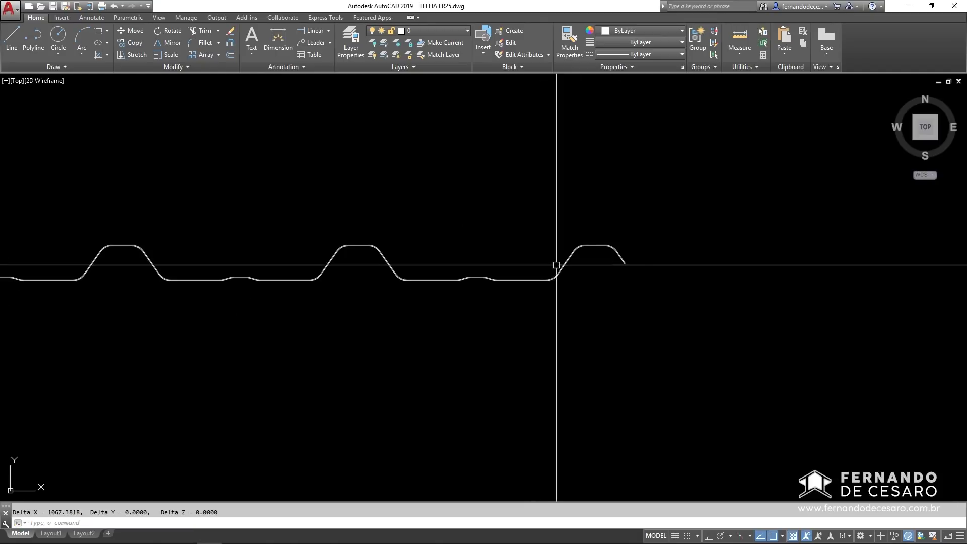
pyautogui.scroll(-4, 569, 264)
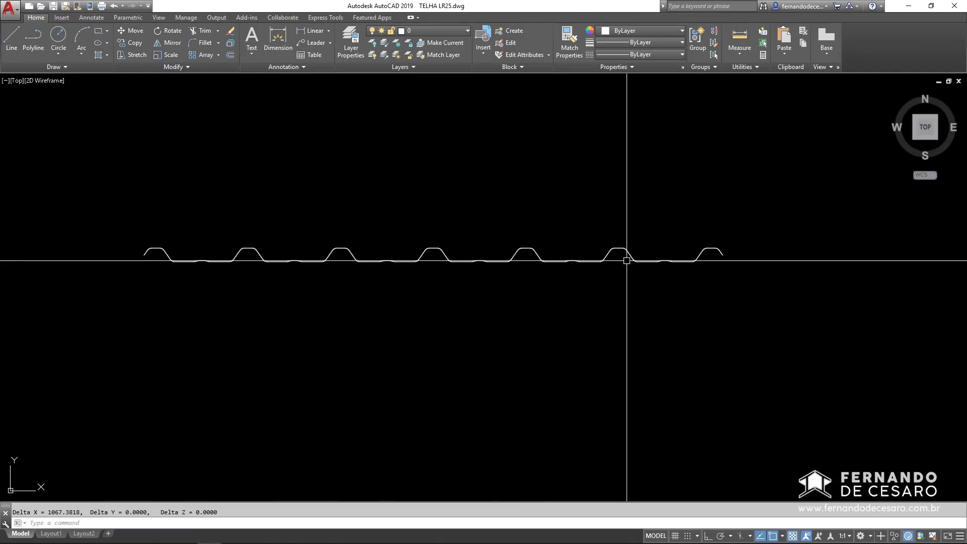
# - Reselect the tile profile polyline and bring up its right-click options
pyautogui.moveTo(594, 260); pyautogui.dragTo(619, 251, button='middle')
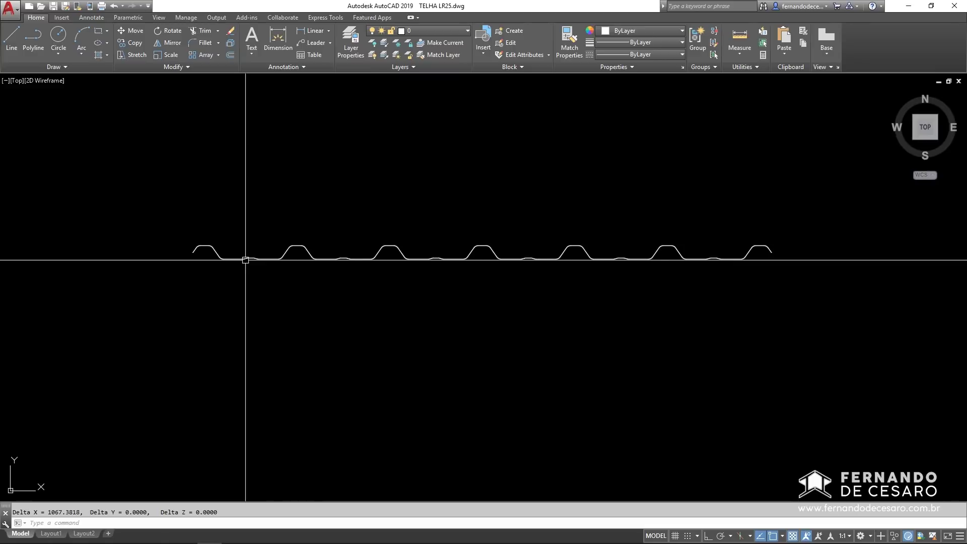
pyautogui.click(218, 258)
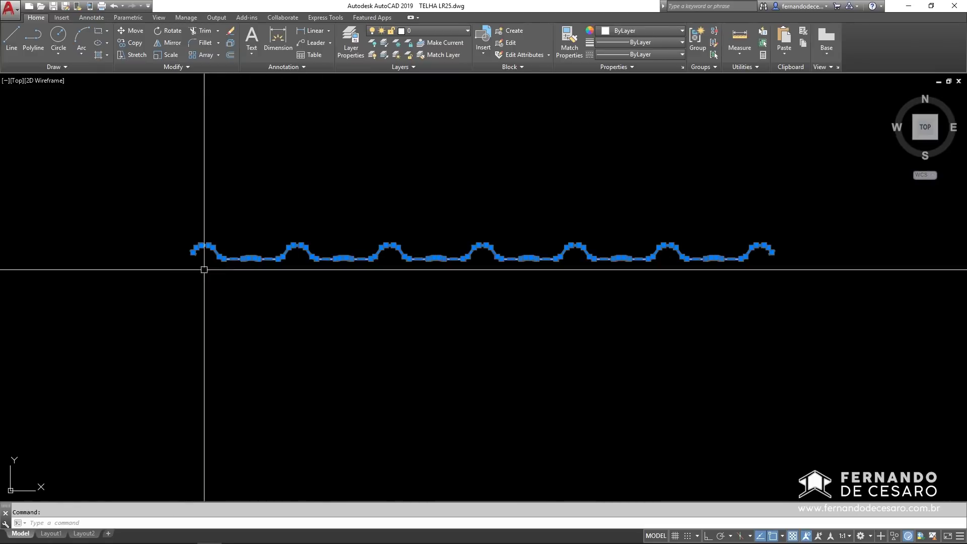
pyautogui.scroll(2, 183, 252)
pyautogui.scroll(6, 210, 247)
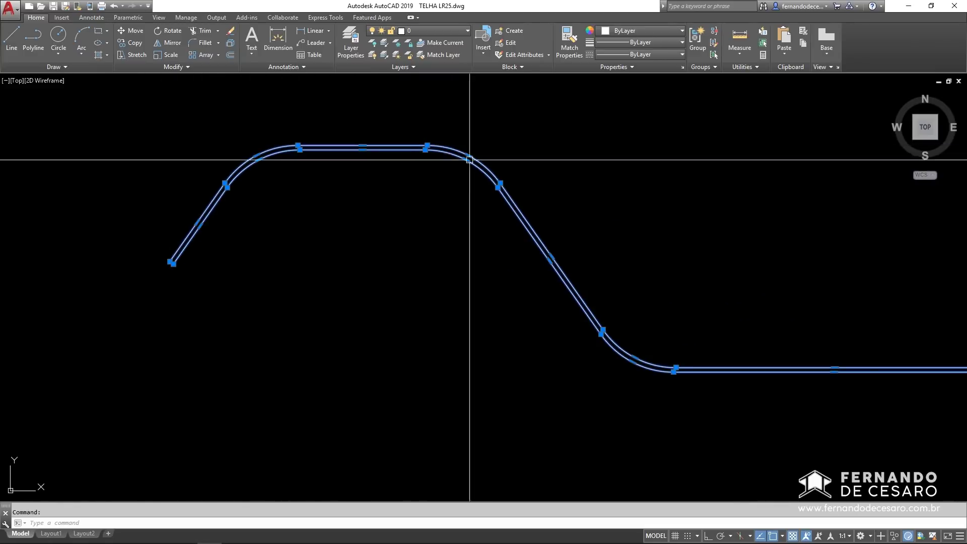
pyautogui.scroll(-6, 625, 337)
pyautogui.moveTo(630, 338); pyautogui.dragTo(222, 321, button='middle')
pyautogui.moveTo(777, 328); pyautogui.dragTo(277, 329, button='middle')
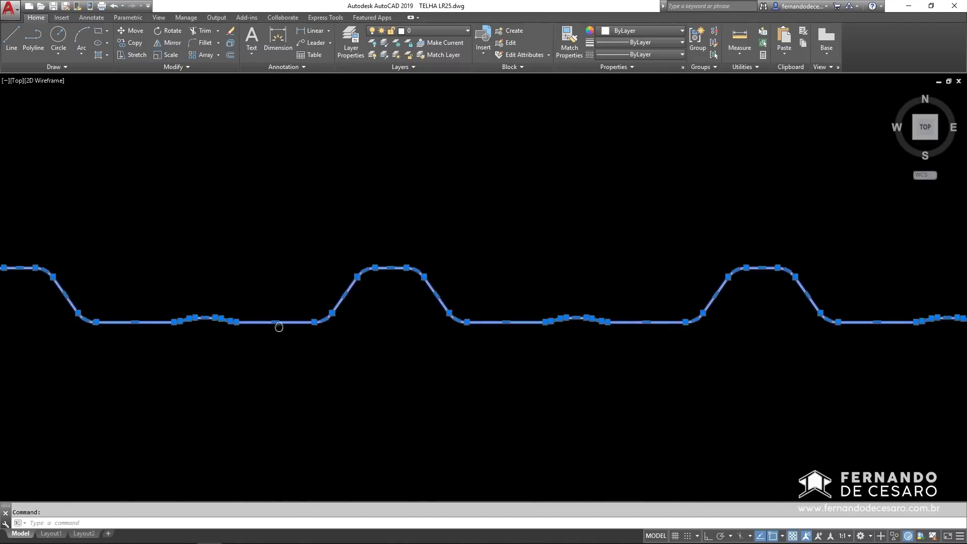
pyautogui.scroll(-2, 540, 320)
pyautogui.scroll(-4, 540, 320)
pyautogui.moveTo(533, 319); pyautogui.dragTo(470, 305, button='middle')
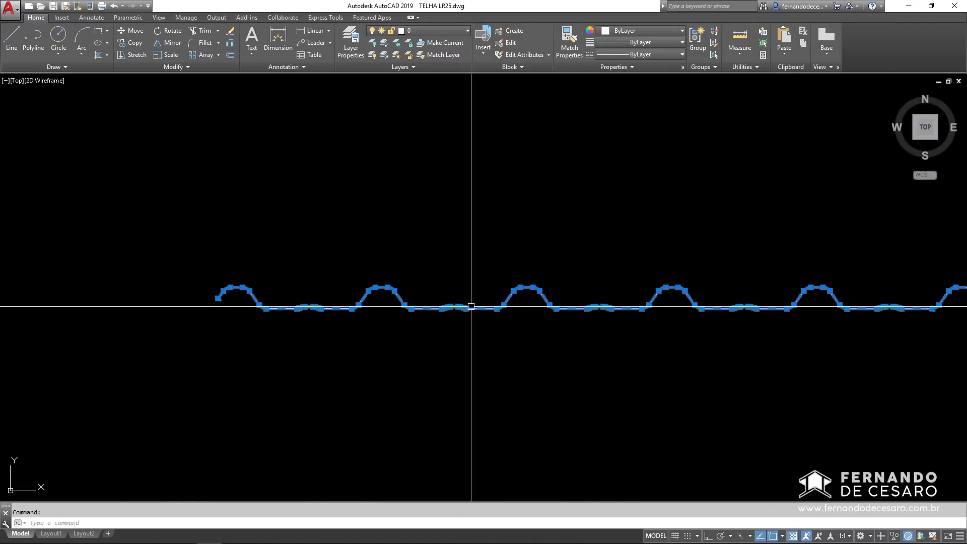
pyautogui.scroll(2, 471, 305)
pyautogui.rightClick(471, 305)
pyautogui.click(501, 292)
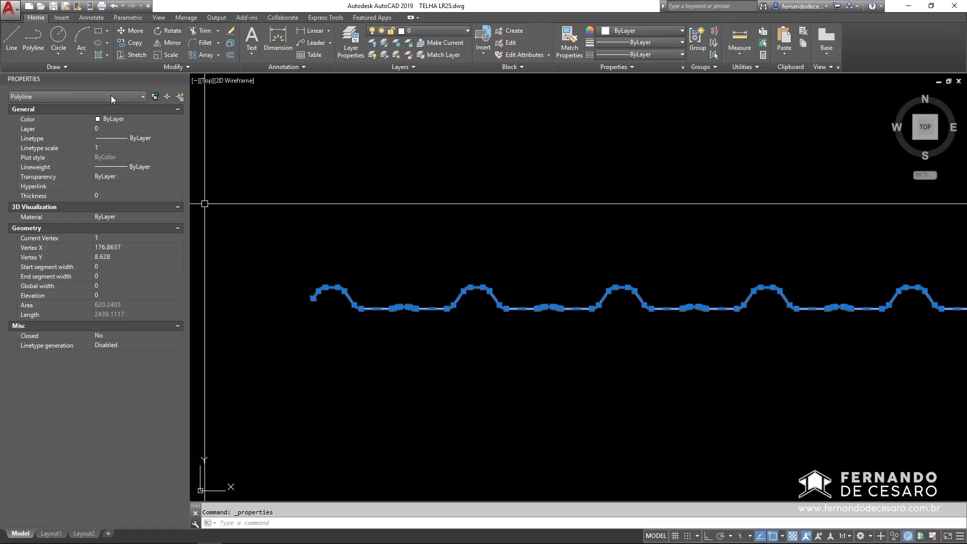
pyautogui.moveTo(95, 79)
pyautogui.click(183, 80)
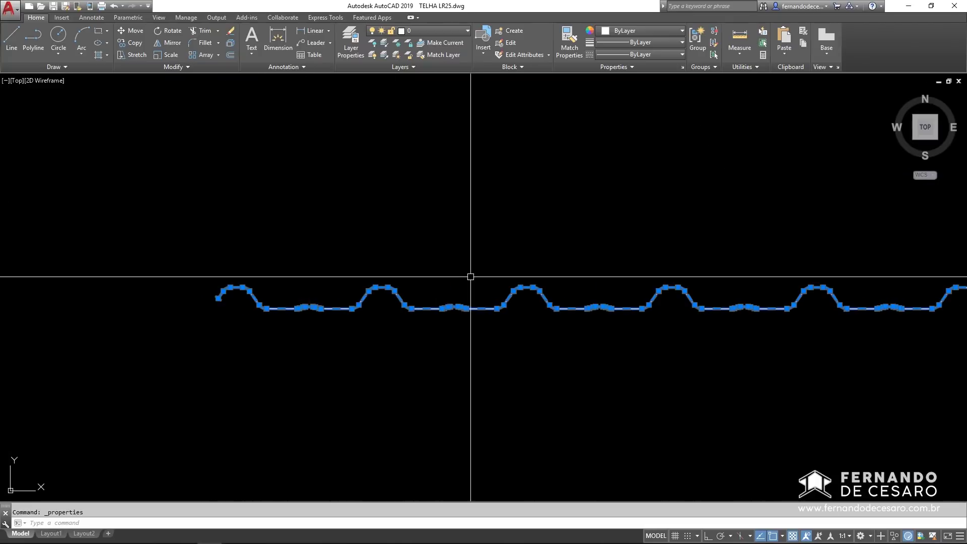
pyautogui.scroll(-2, 410, 294)
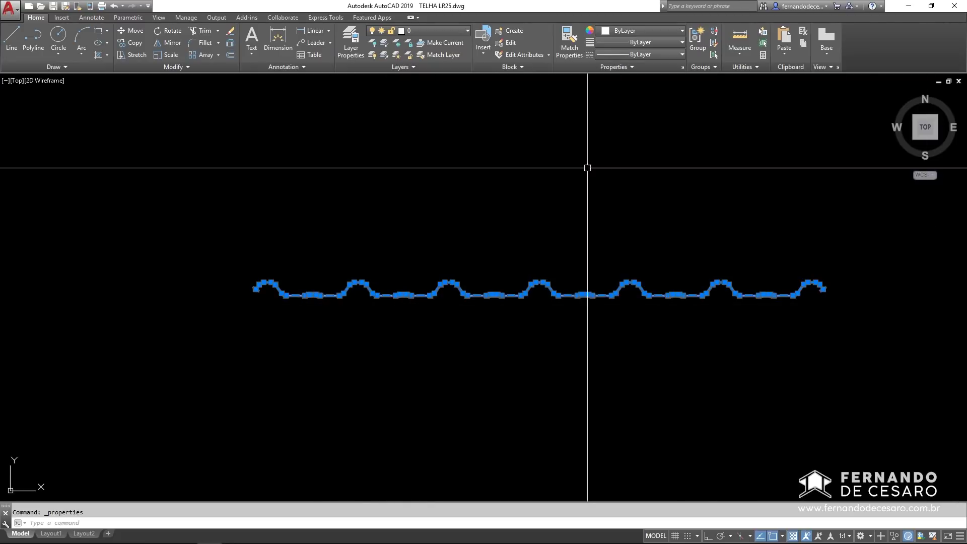
pyautogui.write('m')
pyautogui.press('Return')
pyautogui.click(519, 215)
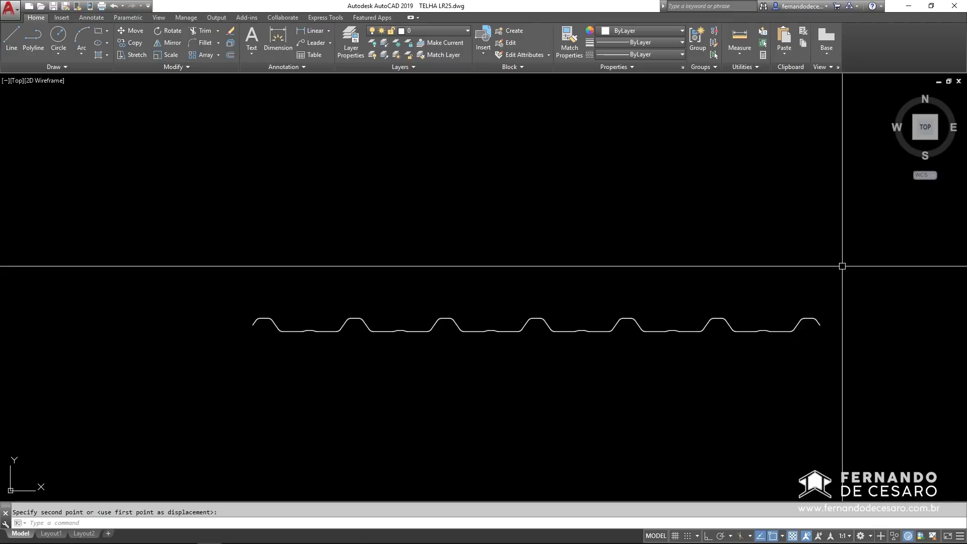
pyautogui.hotkey('ctrl', 'z')
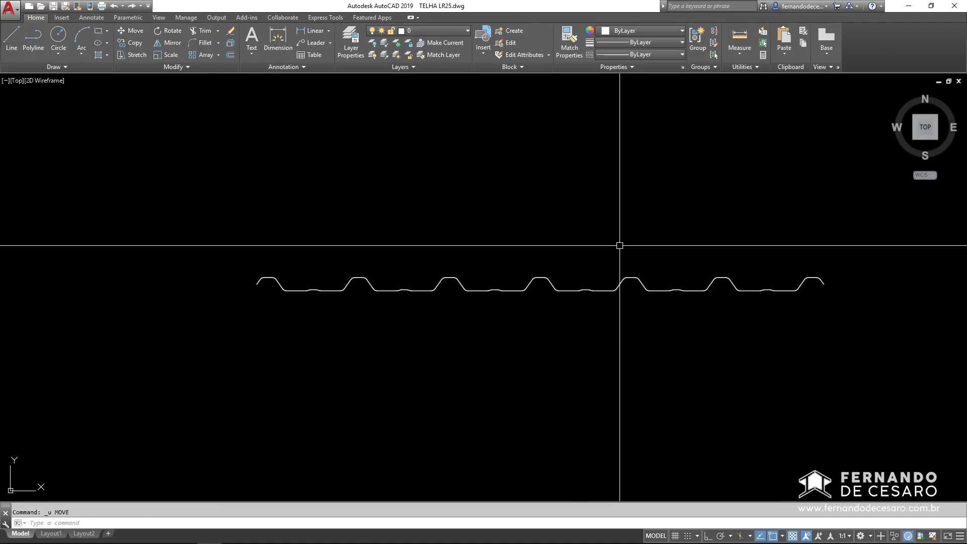
pyautogui.moveTo(517, 291); pyautogui.dragTo(443, 292, button='middle')
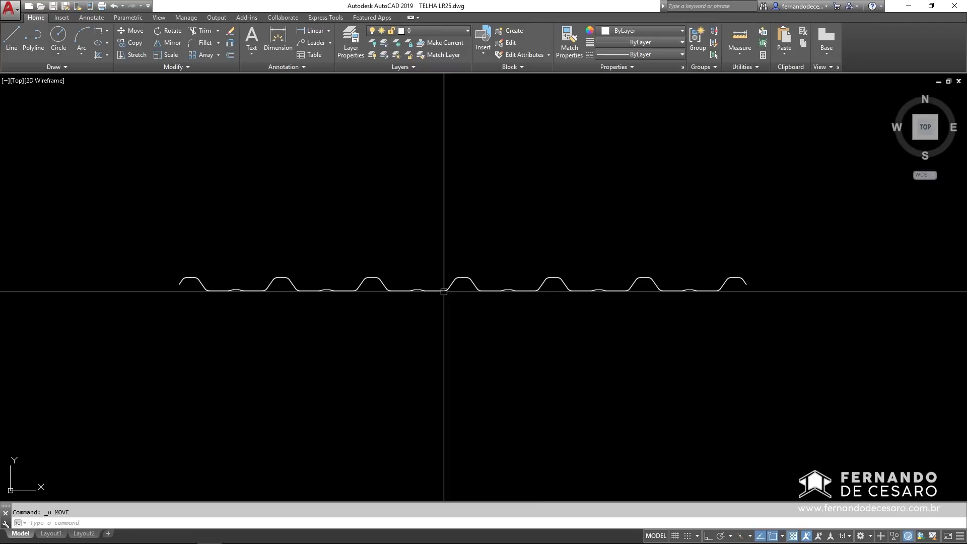
pyautogui.click(444, 291)
pyautogui.scroll(2, 167, 287)
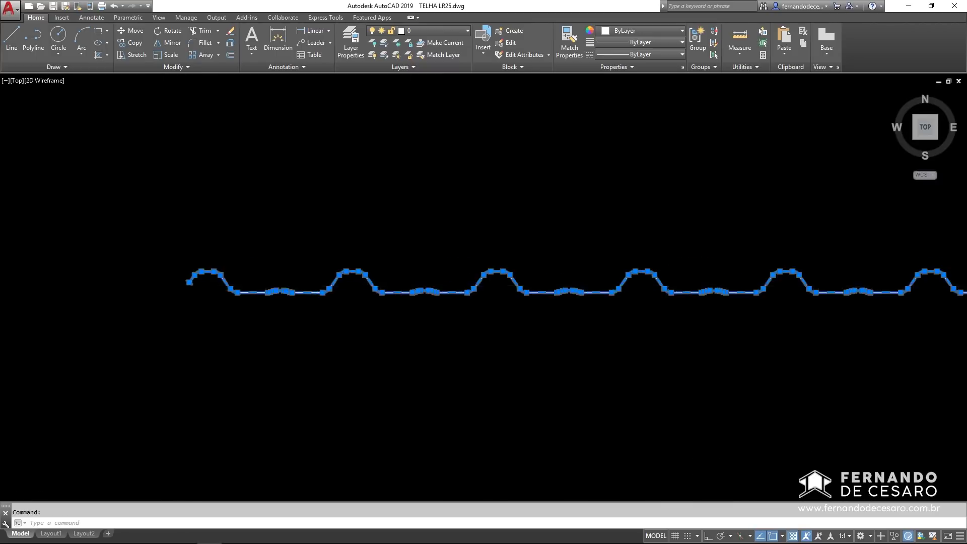
pyautogui.scroll(4, 193, 291)
pyautogui.scroll(2, 192, 291)
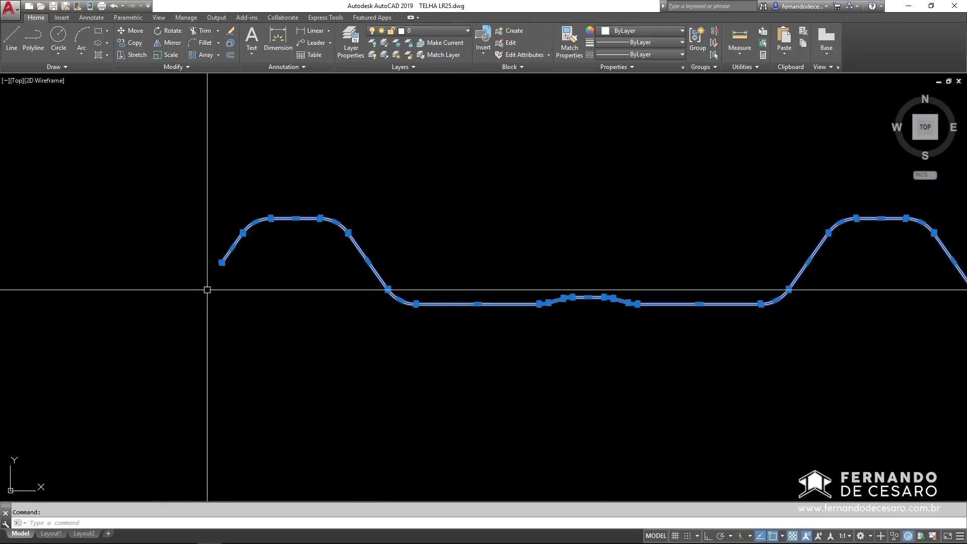
pyautogui.scroll(-4, 217, 276)
pyautogui.scroll(-3, 283, 287)
pyautogui.scroll(-2, 458, 292)
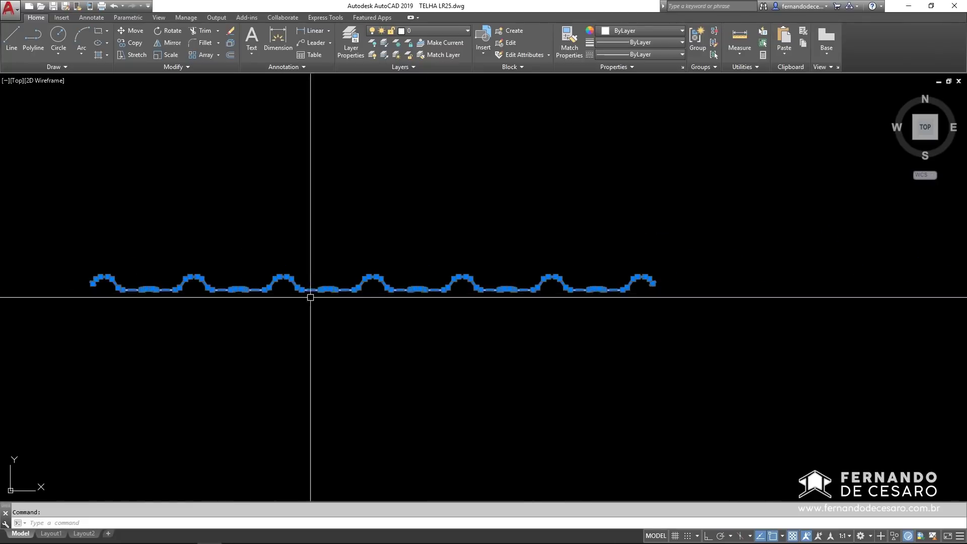
pyautogui.moveTo(605, 303); pyautogui.dragTo(734, 279, button='middle')
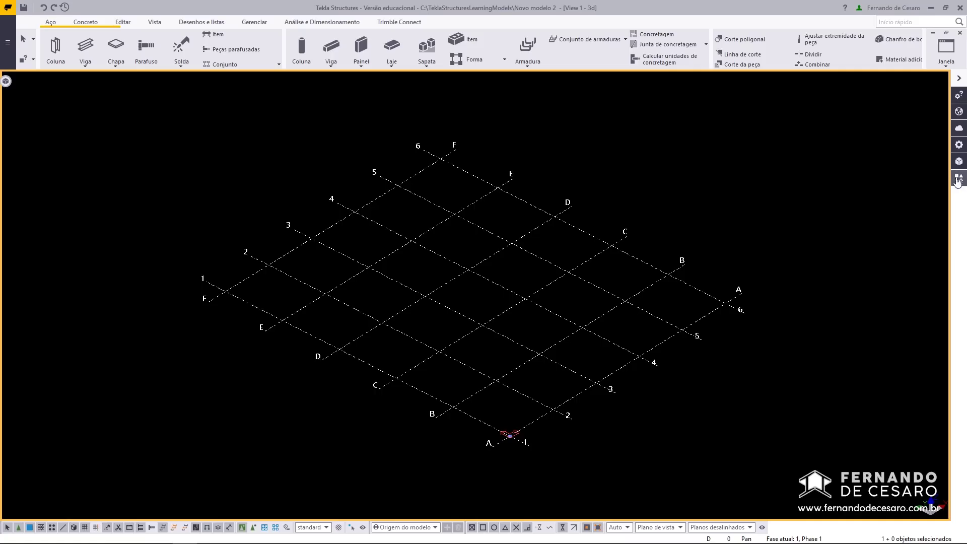
# - Search 'dwg' in Applications & components and select DWG perfil para biblioteca
pyautogui.click(959, 180)
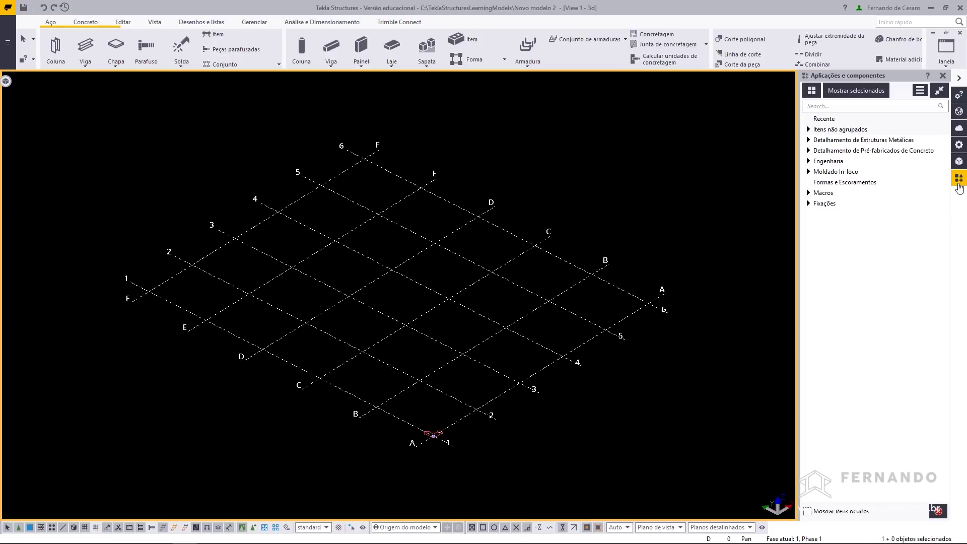
pyautogui.click(852, 104)
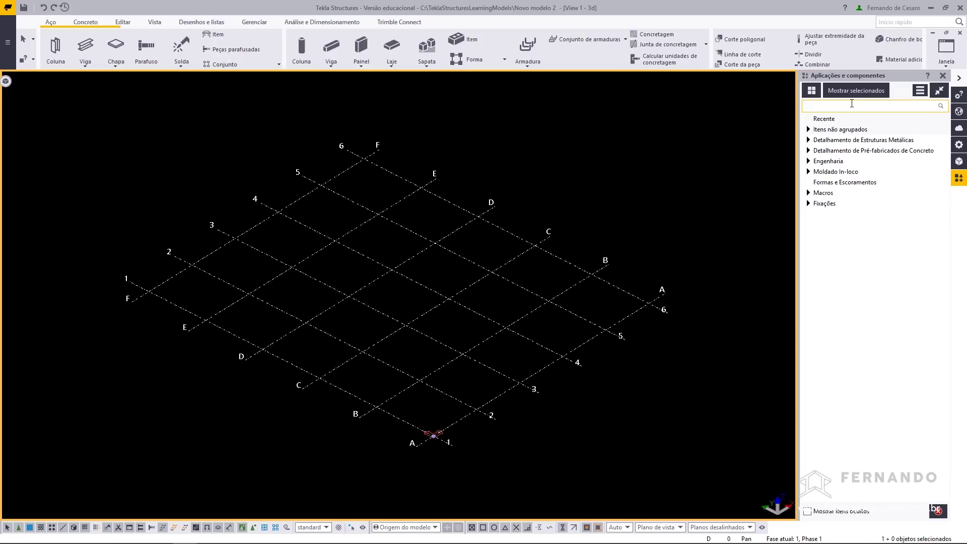
pyautogui.write('dwg')
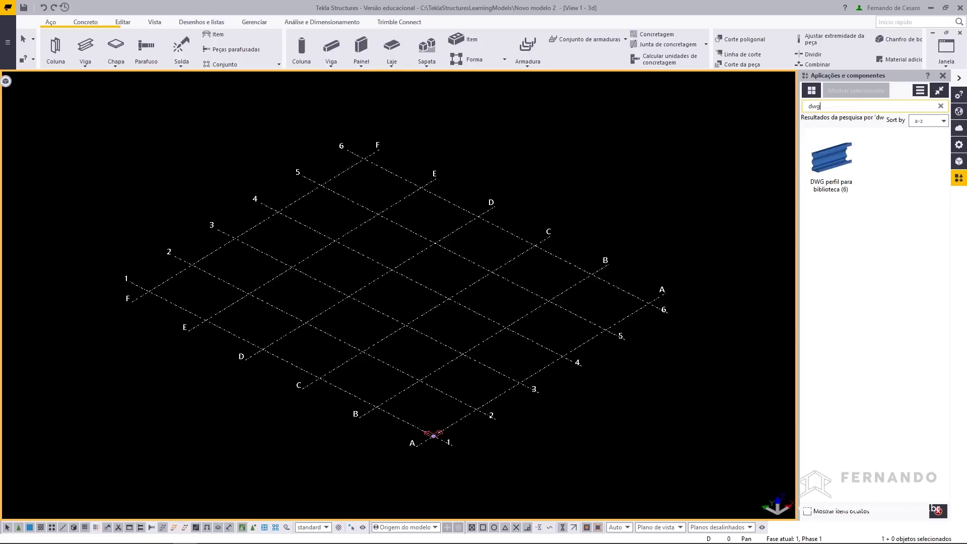
pyautogui.click(832, 184)
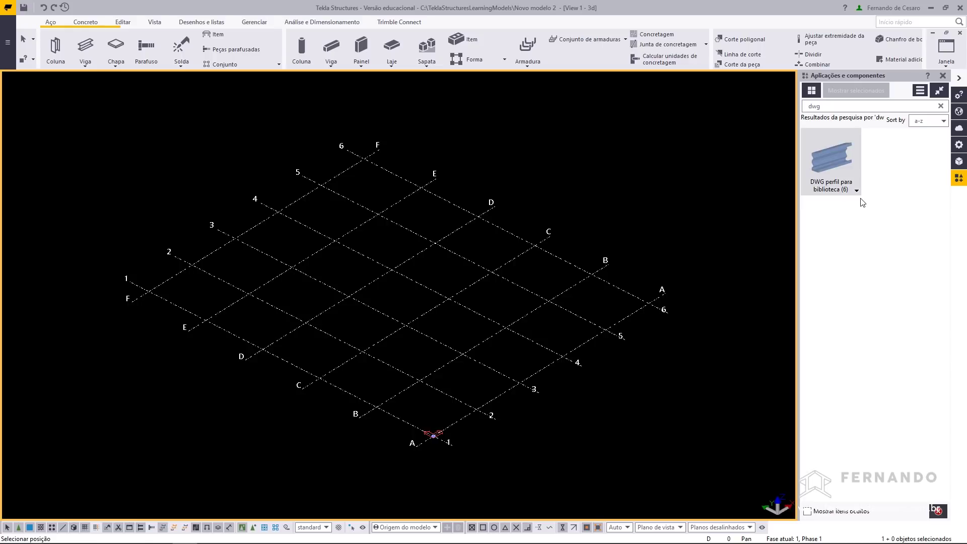
pyautogui.press('Escape')
pyautogui.click(10, 45)
pyautogui.moveTo(47, 240)
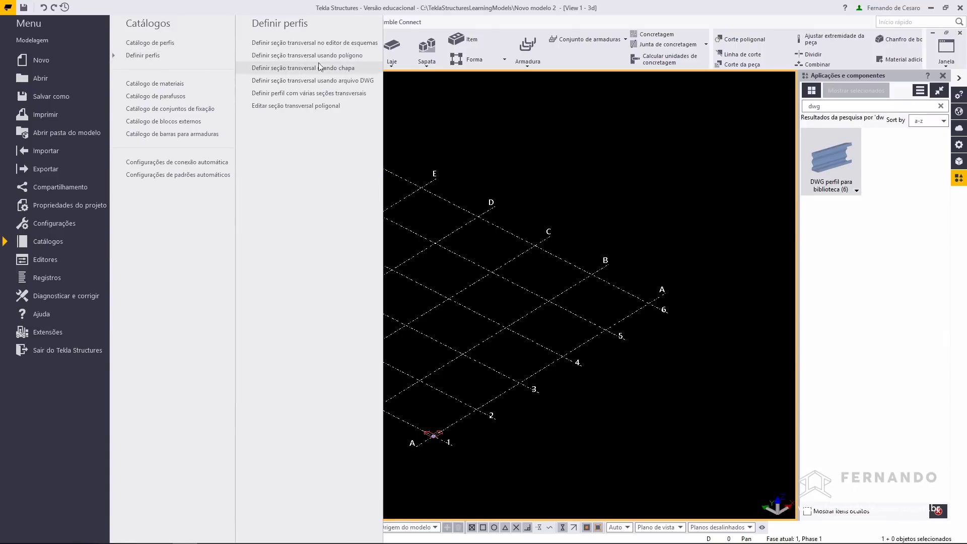
pyautogui.moveTo(143, 56)
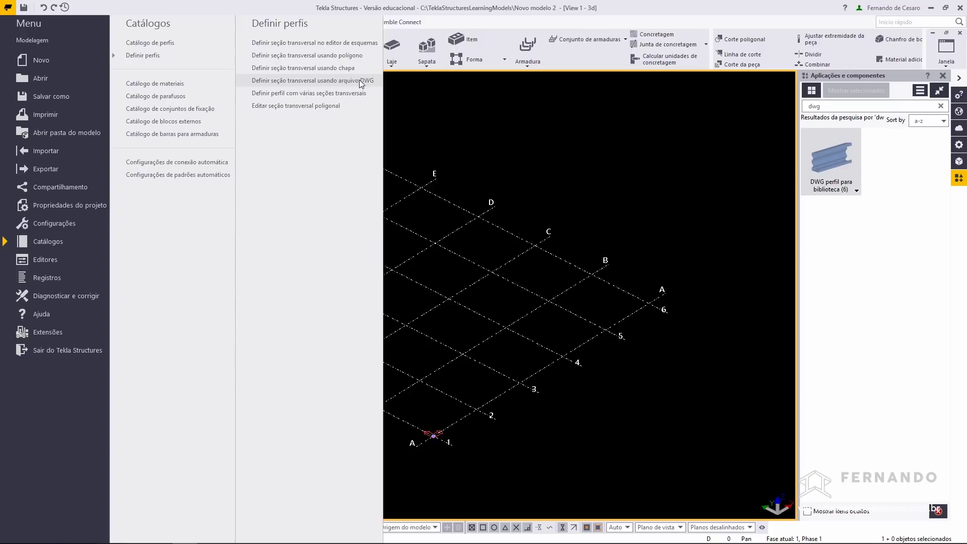
pyautogui.click(889, 202)
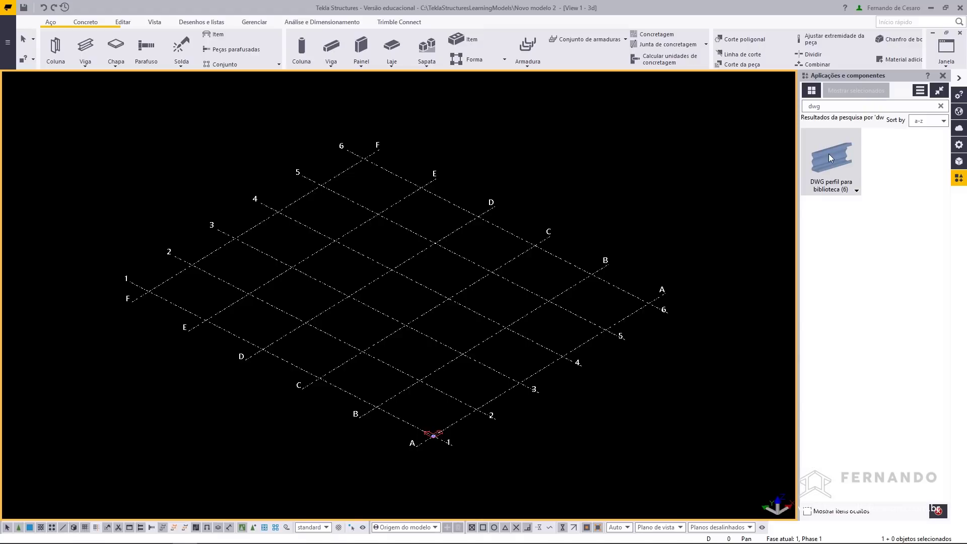
# - Open the DWG perfil para biblioteca Parâmetros and the input-file browser
pyautogui.doubleClick(830, 153)
pyautogui.moveTo(759, 90); pyautogui.dragTo(444, 120)
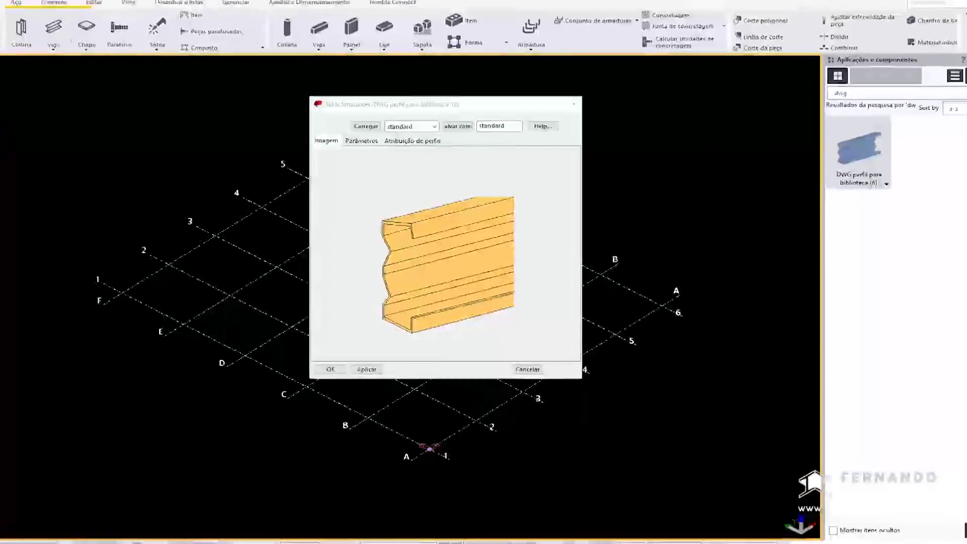
pyautogui.click(349, 129)
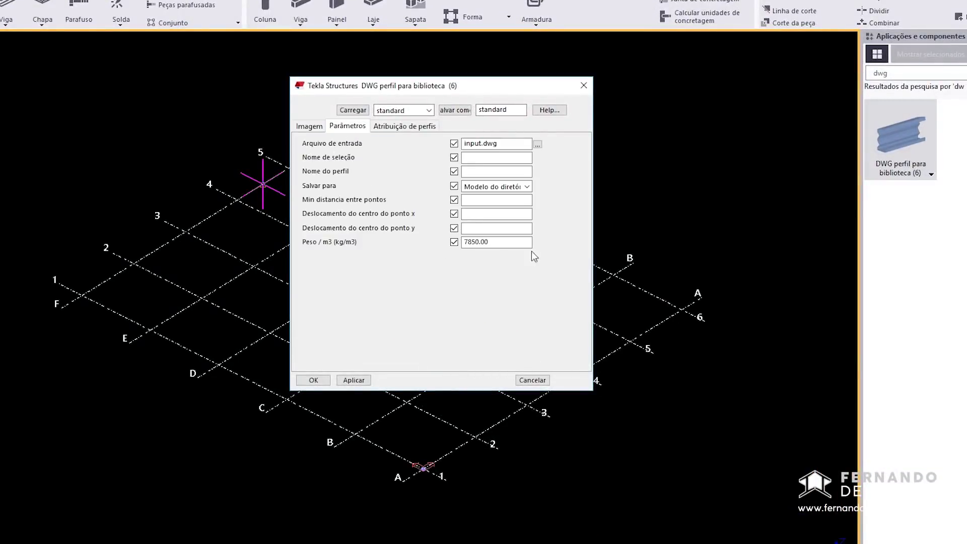
pyautogui.click(537, 145)
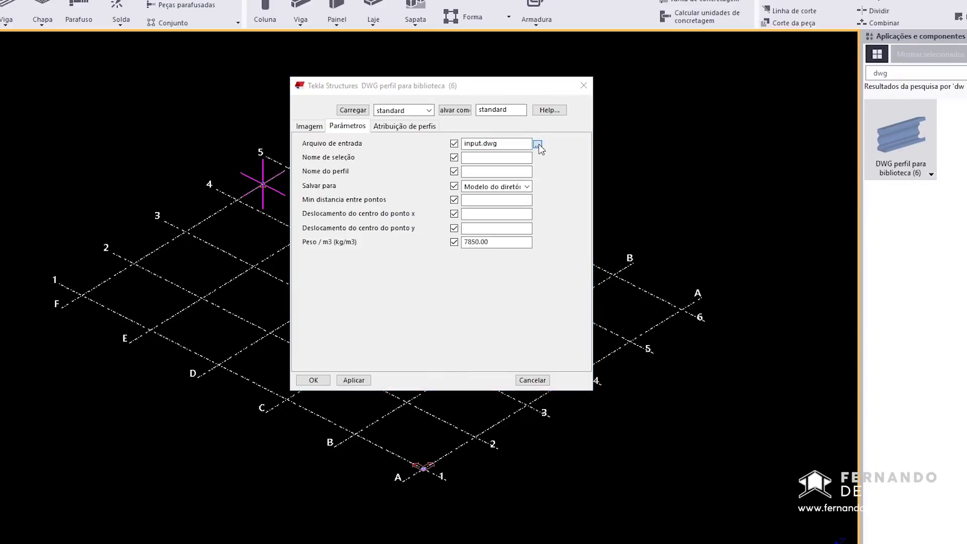
pyautogui.moveTo(456, 218); pyautogui.dragTo(438, 134)
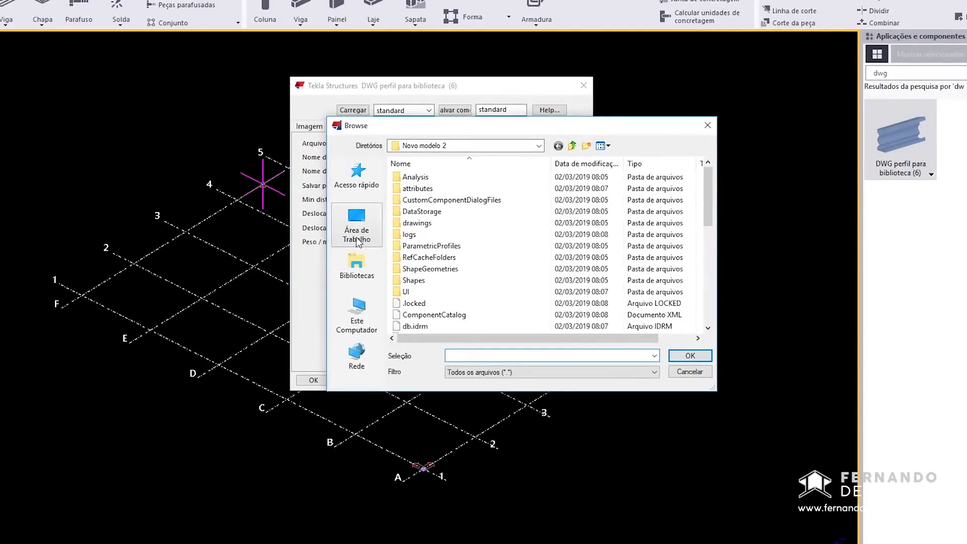
# - Choose the TELHA LR40 drawing from Área de Trabalho > Telhas as the input file
pyautogui.click(356, 224)
pyautogui.scroll(-2, 585, 256)
pyautogui.scroll(-3, 585, 256)
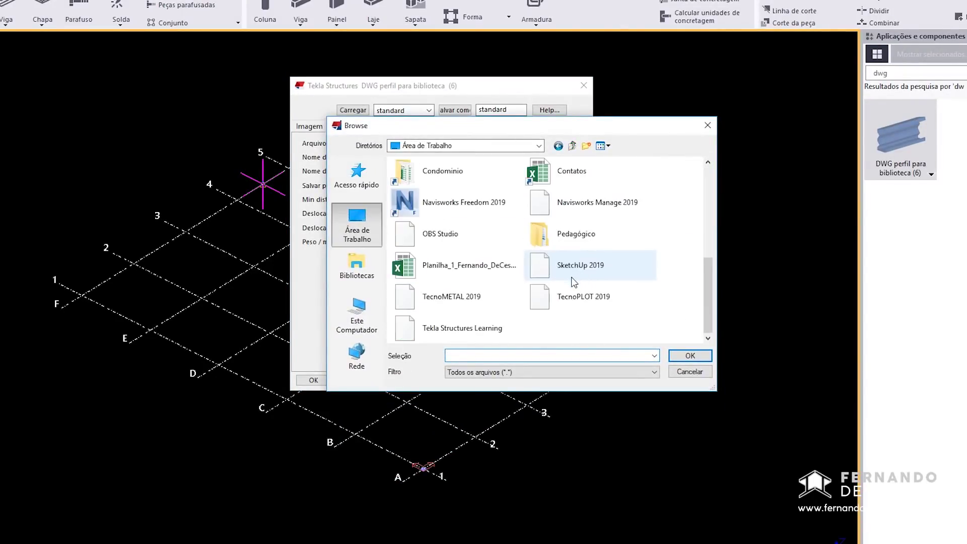
pyautogui.scroll(2, 460, 227)
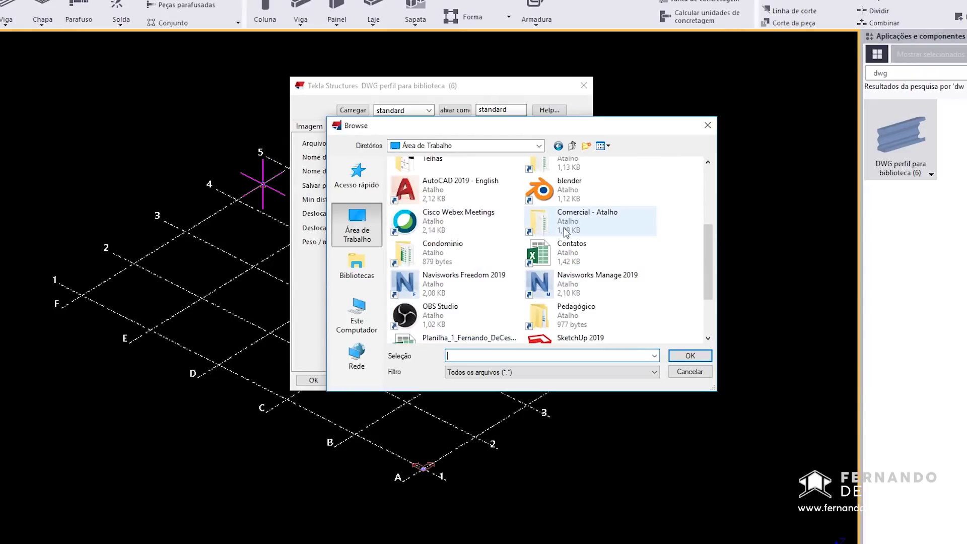
pyautogui.scroll(2, 463, 222)
pyautogui.doubleClick(449, 245)
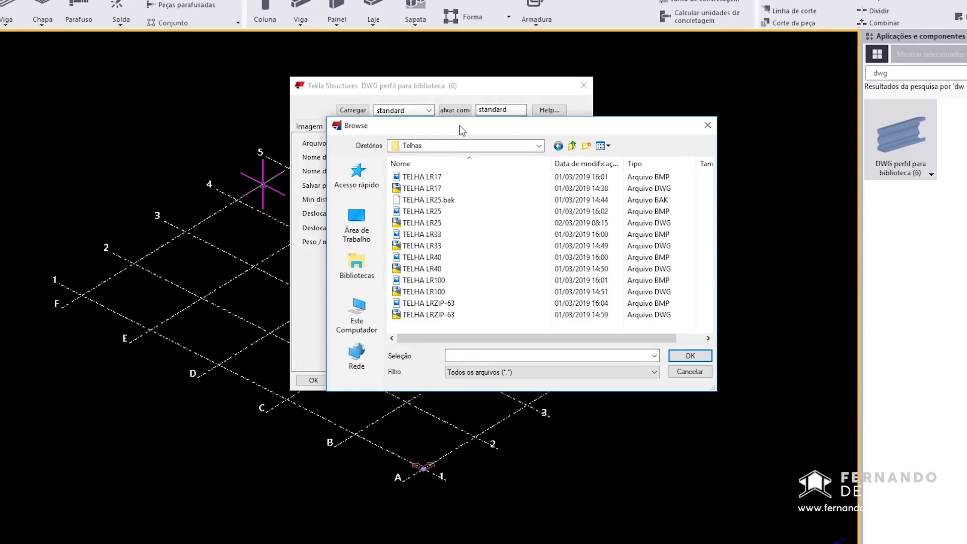
pyautogui.moveTo(453, 125); pyautogui.dragTo(424, 96)
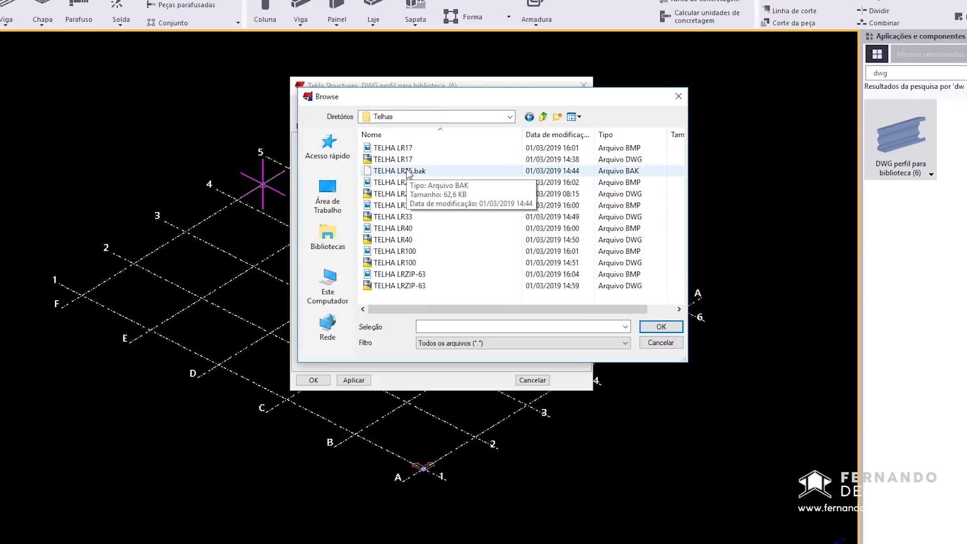
pyautogui.click(410, 195)
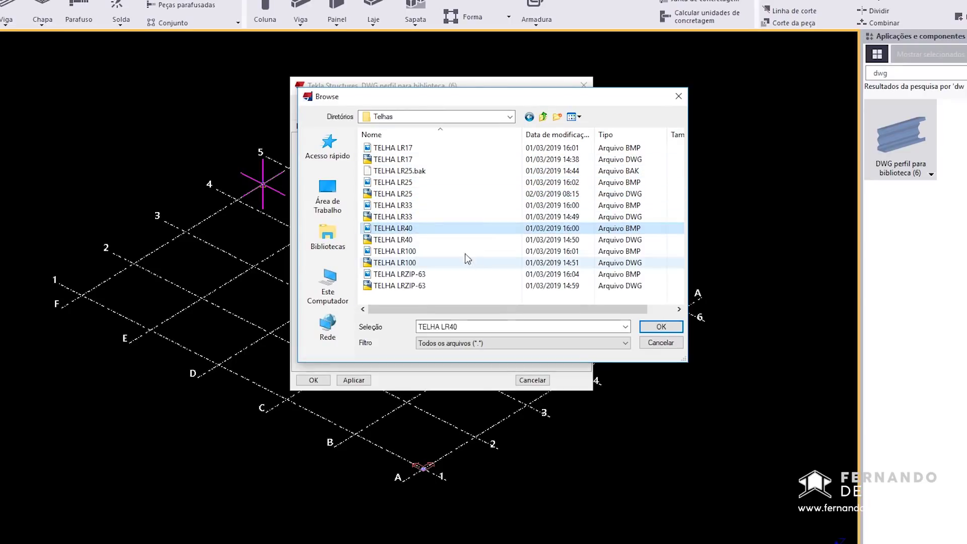
pyautogui.click(412, 241)
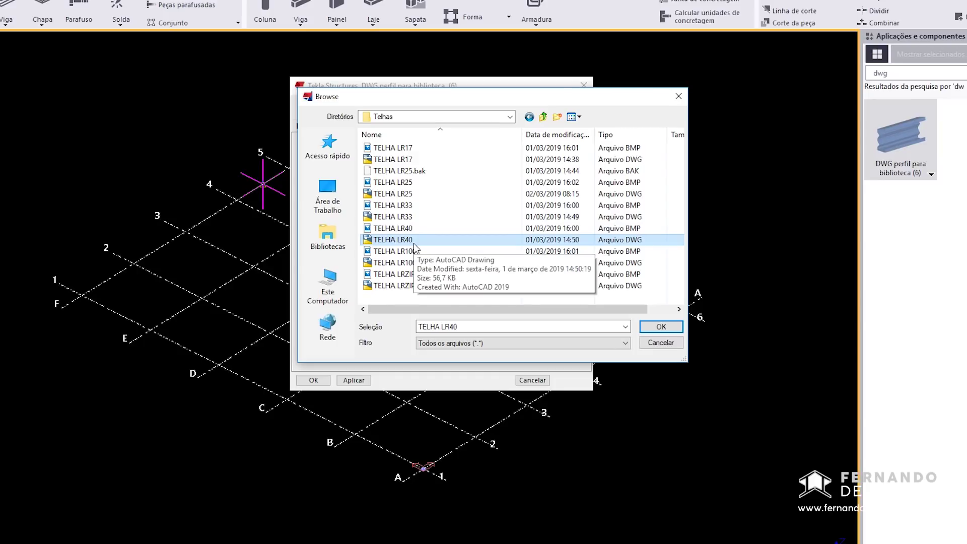
pyautogui.click(661, 326)
# - Name the selection and profile TELHA LR40, saving to Modelo do diretório
pyautogui.click(504, 157)
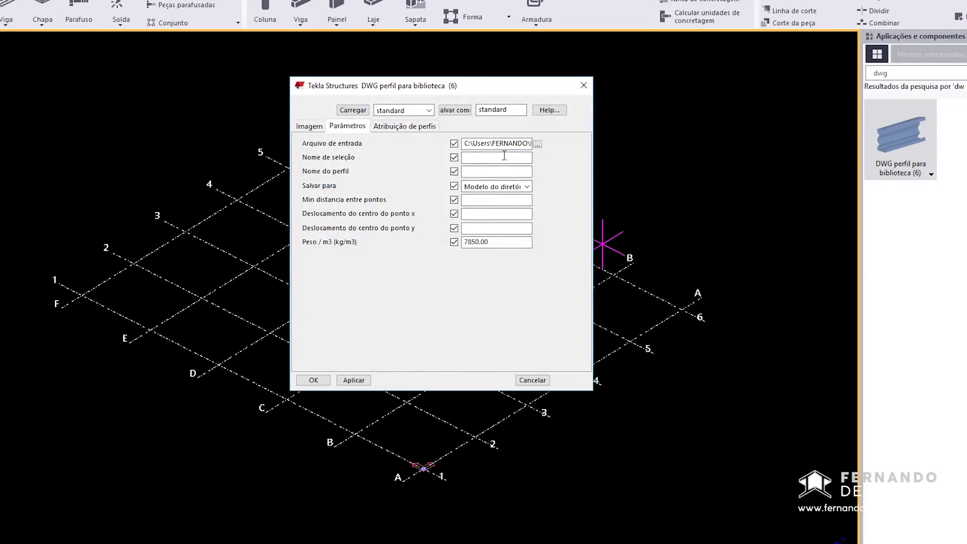
pyautogui.write('telh')
pyautogui.press('BackSpace')
pyautogui.press('BackSpace')
pyautogui.press('BackSpace')
pyautogui.write('TELHA LR40')
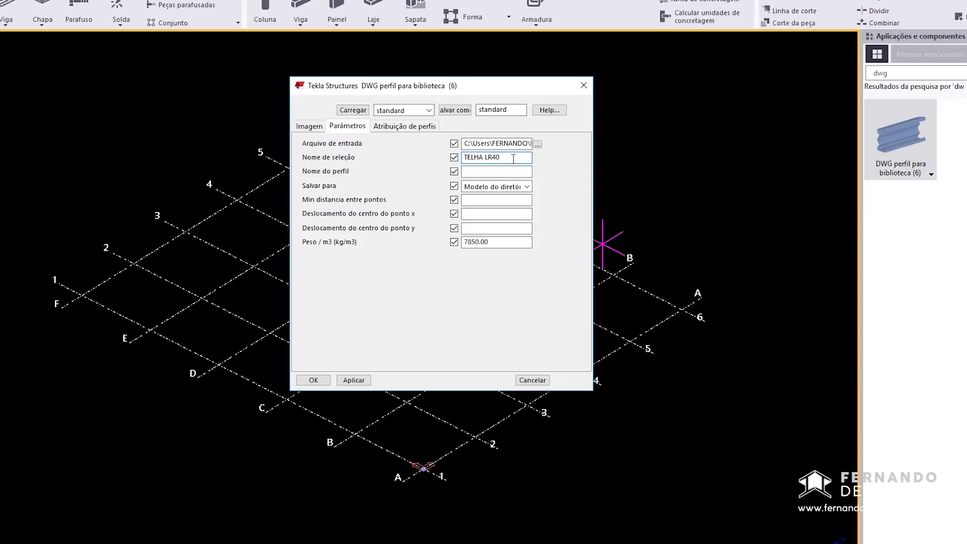
pyautogui.moveTo(510, 157); pyautogui.dragTo(461, 156)
pyautogui.click(493, 173)
pyautogui.write('TELHA LR40')
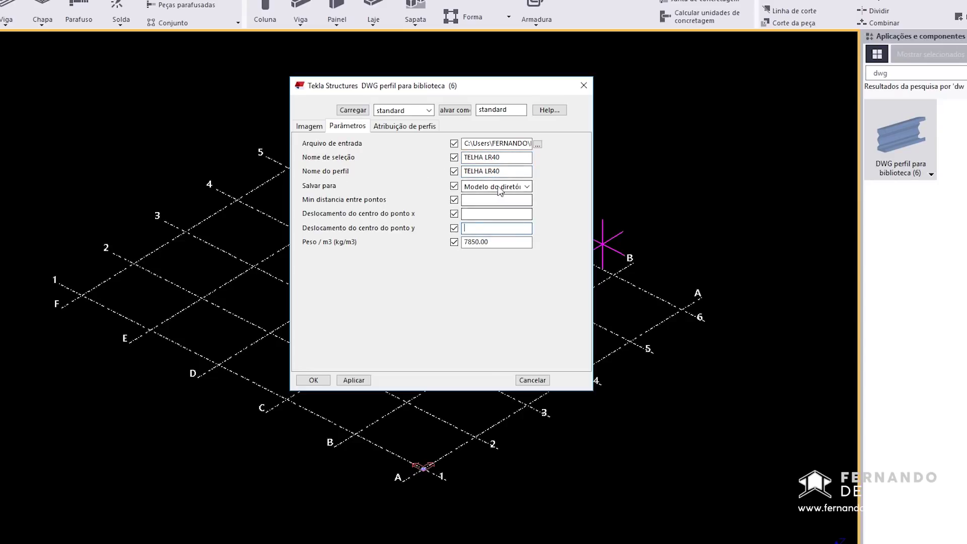
pyautogui.click(495, 187)
pyautogui.click(495, 198)
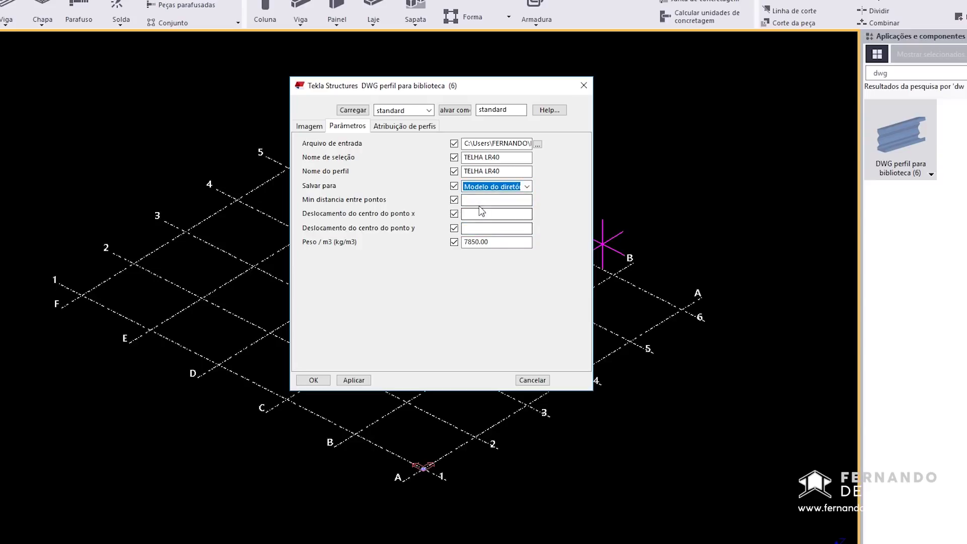
# - Set Min distancia and Deslocamento x/y to 0, keeping density 7850.00
pyautogui.click(477, 201)
pyautogui.write('0')
pyautogui.click(474, 214)
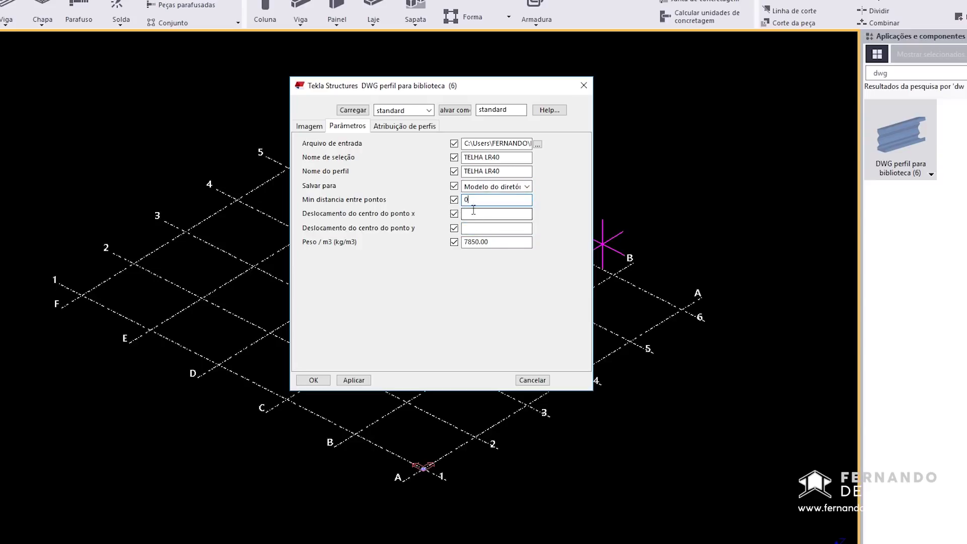
pyautogui.write('0')
pyautogui.click(473, 228)
pyautogui.click(490, 214)
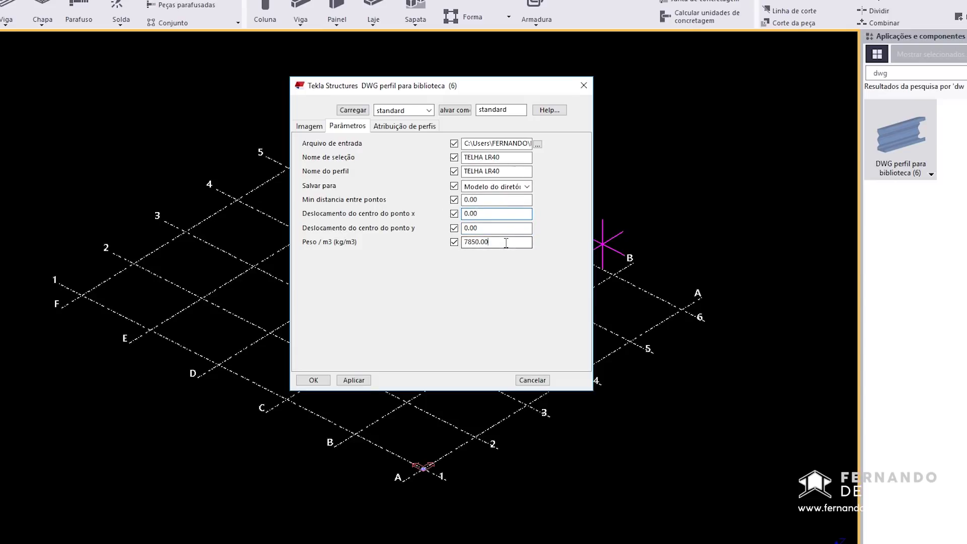
pyautogui.moveTo(506, 242); pyautogui.dragTo(444, 243)
pyautogui.click(530, 241)
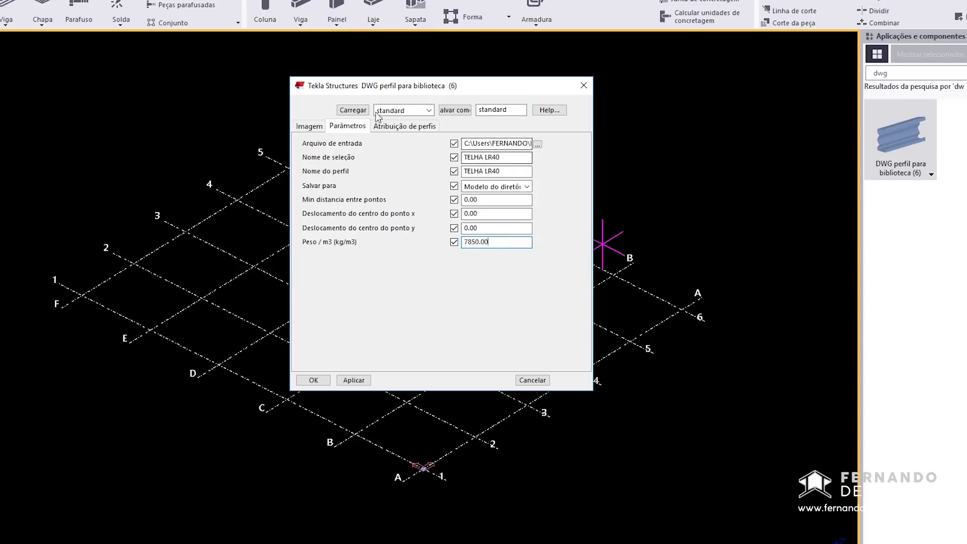
# - Set the profile Tipo to '?' in Atribuição de perfis and confirm the dialog
pyautogui.click(406, 130)
pyautogui.click(396, 154)
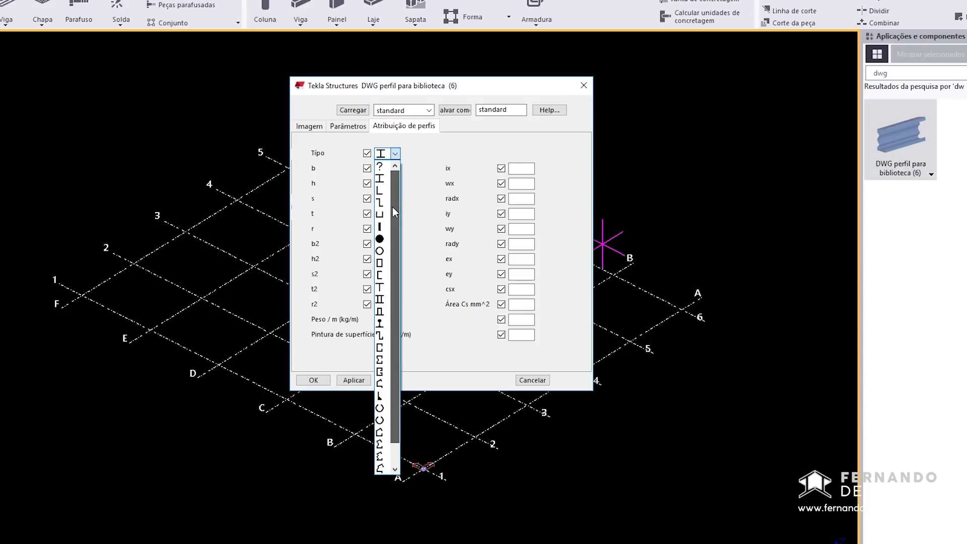
pyautogui.click(395, 166)
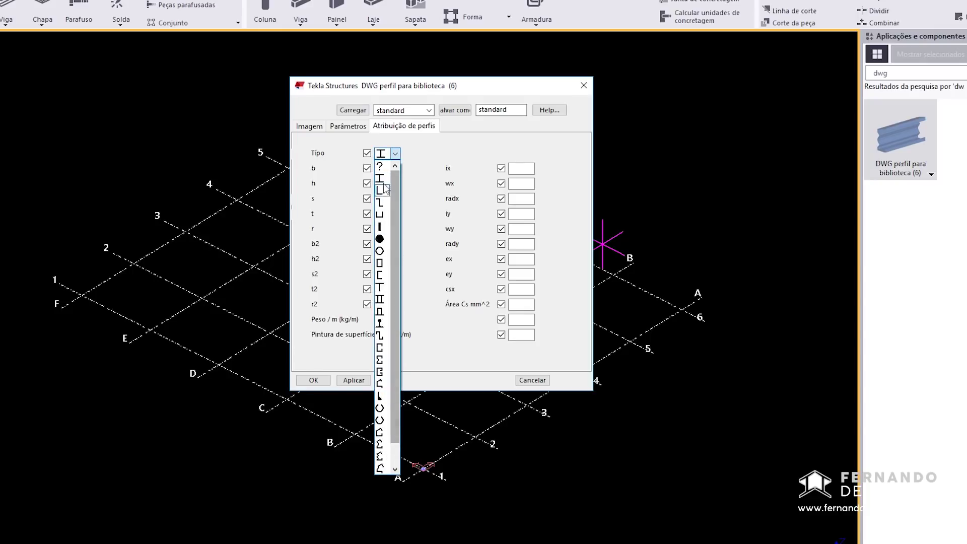
pyautogui.click(383, 168)
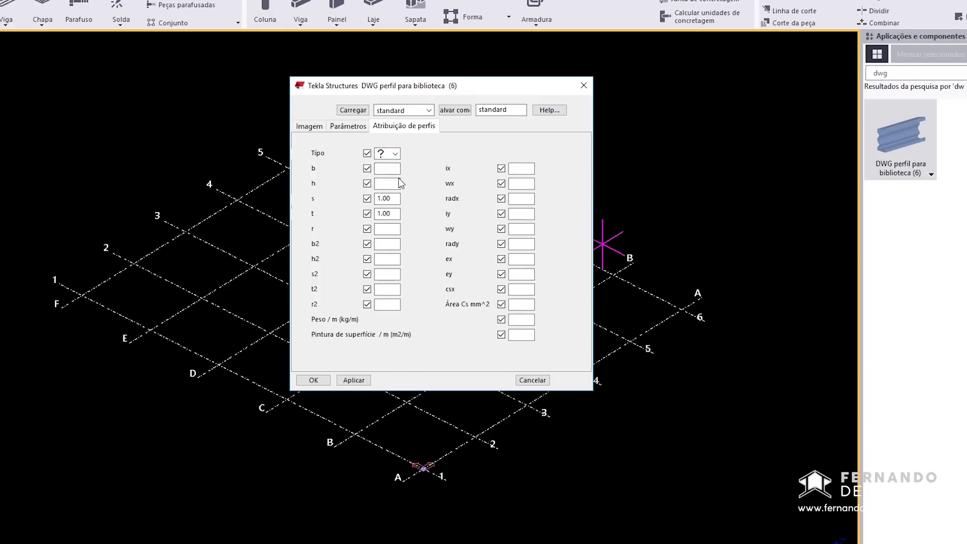
pyautogui.click(395, 153)
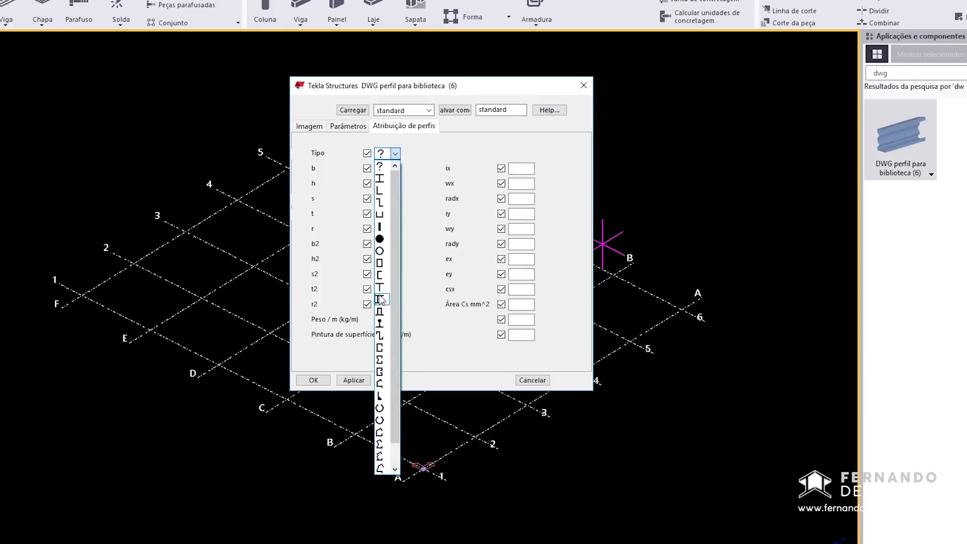
pyautogui.click(381, 166)
pyautogui.click(361, 128)
pyautogui.click(308, 127)
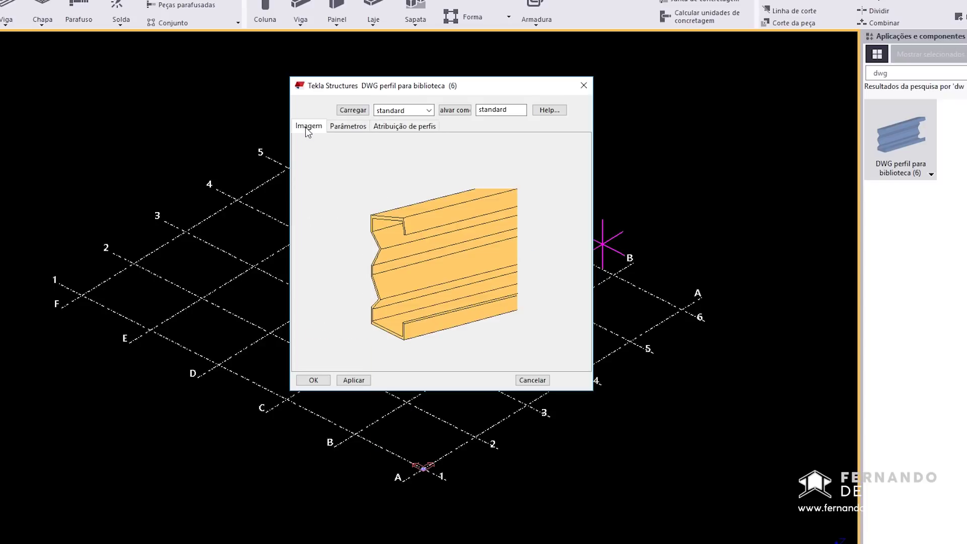
pyautogui.click(329, 382)
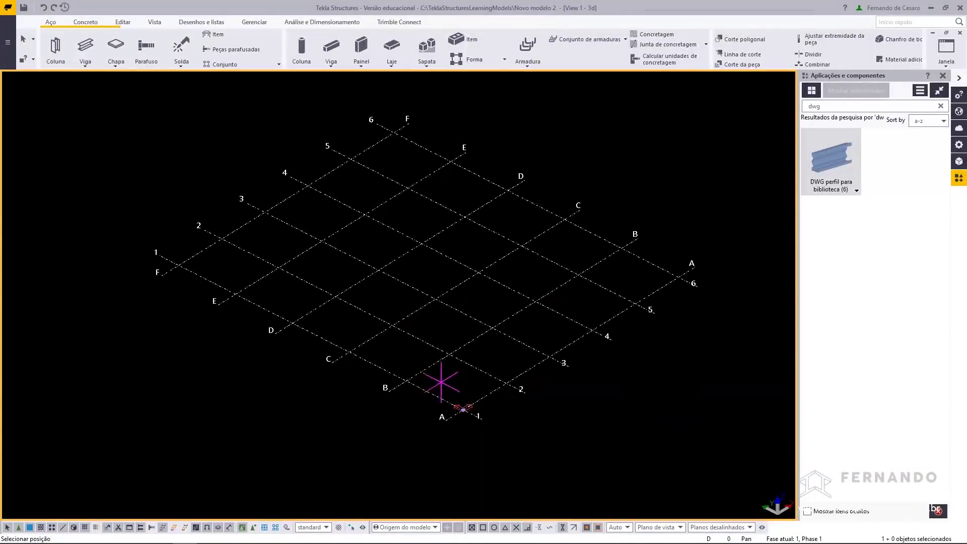
# - Place the TELHA LR40 tile piece from grid B-1 to an end point along the grid
pyautogui.scroll(2, 441, 383)
pyautogui.click(402, 381)
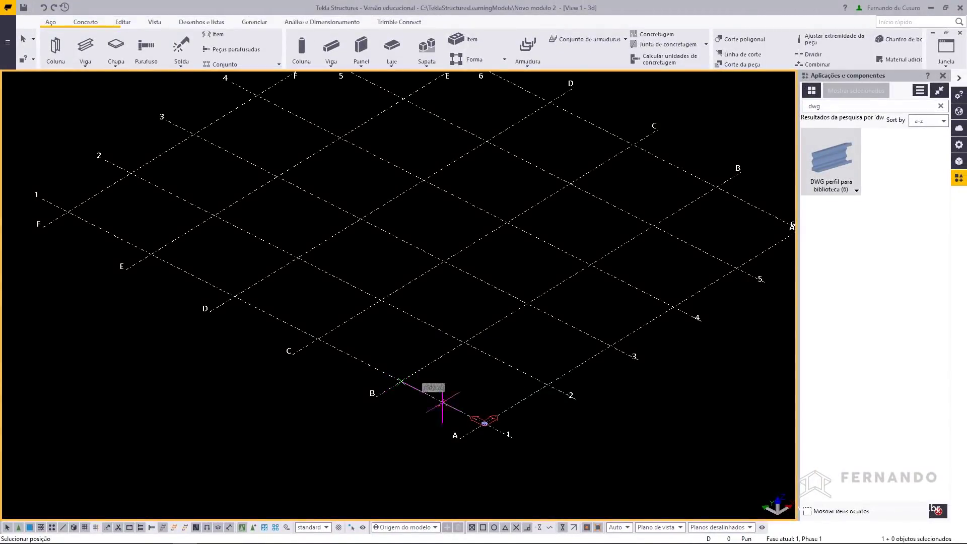
pyautogui.click(464, 342)
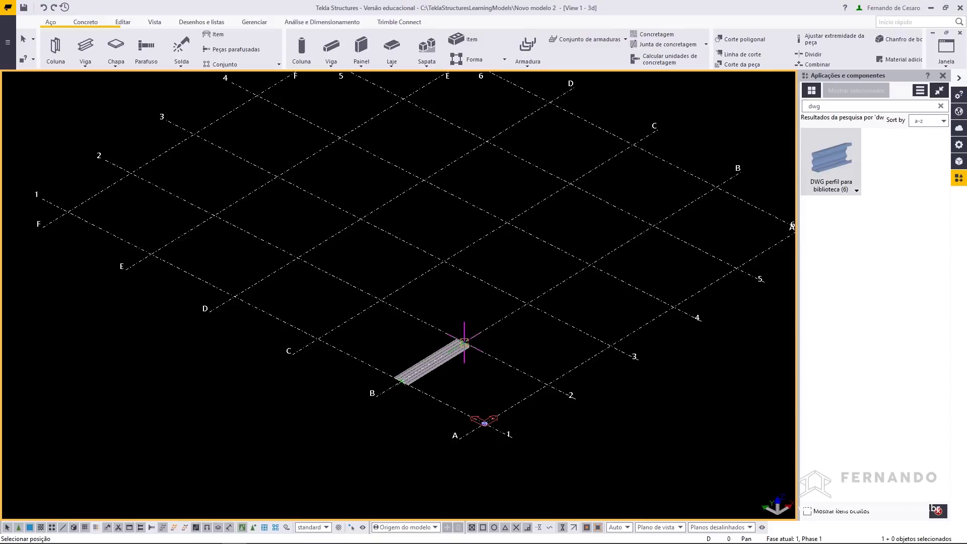
# - Zoom, pan and orbit around the new piece to inspect its corrugated profile
pyautogui.scroll(1, 443, 368)
pyautogui.scroll(1, 428, 383)
pyautogui.scroll(1, 418, 387)
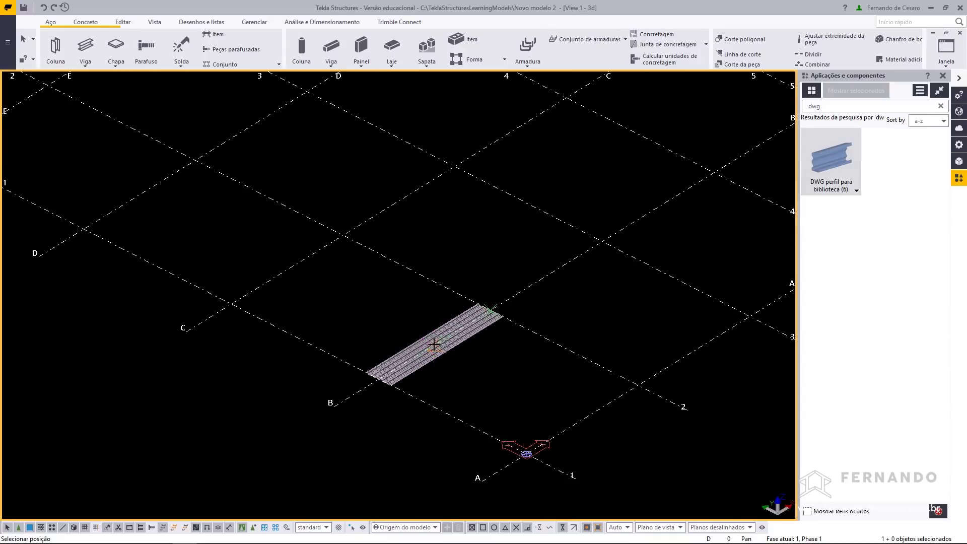
pyautogui.scroll(1, 414, 388)
pyautogui.scroll(1, 348, 391)
pyautogui.scroll(1, 352, 382)
pyautogui.scroll(1, 363, 380)
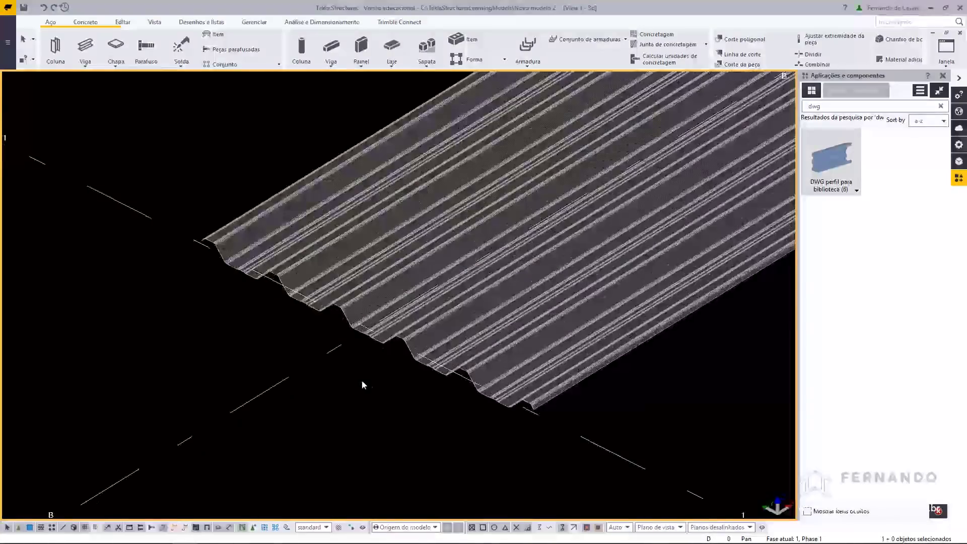
pyautogui.scroll(1, 393, 382)
pyautogui.moveTo(392, 382); pyautogui.dragTo(391, 406, button='middle')
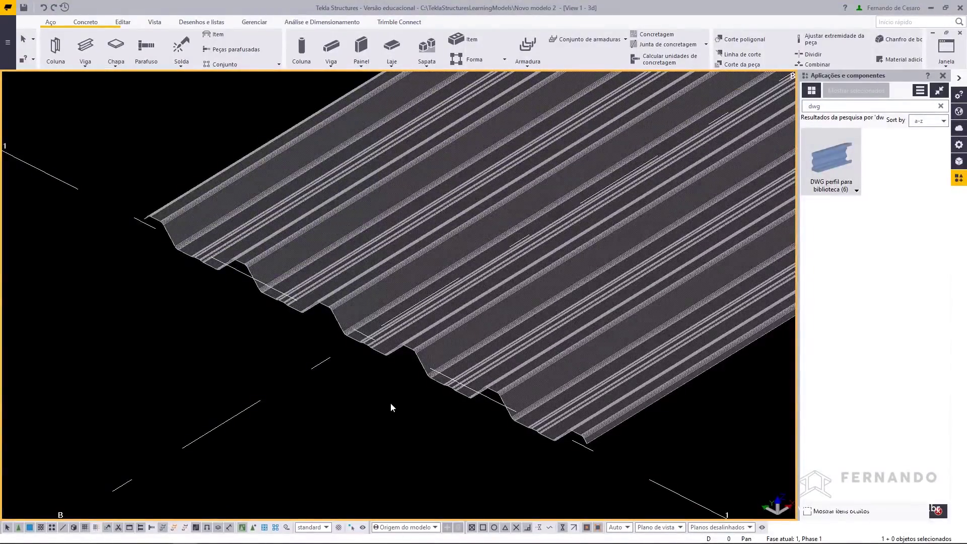
pyautogui.moveTo(391, 404)
pyautogui.keyDown('ctrl'); pyautogui.mouseDown(button='middle')
pyautogui.moveTo(456, 421)
pyautogui.moveTo(519, 385)
pyautogui.moveTo(531, 353)
pyautogui.moveTo(459, 420)
pyautogui.mouseUp(button='middle'); pyautogui.keyUp('ctrl')
pyautogui.scroll(-3, 459, 420)
pyautogui.scroll(-2, 455, 384)
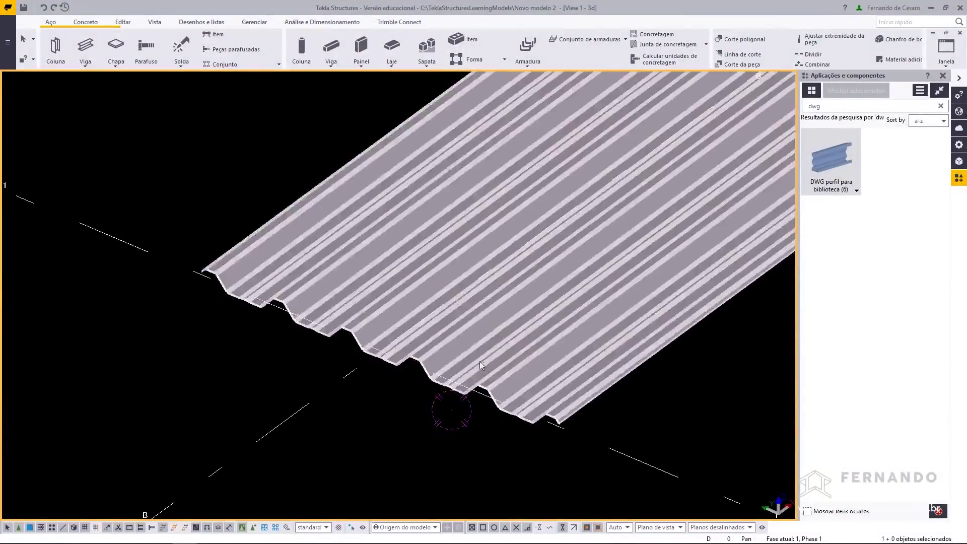
pyautogui.scroll(-2, 479, 362)
pyautogui.scroll(-4, 491, 348)
pyautogui.scroll(1, 481, 297)
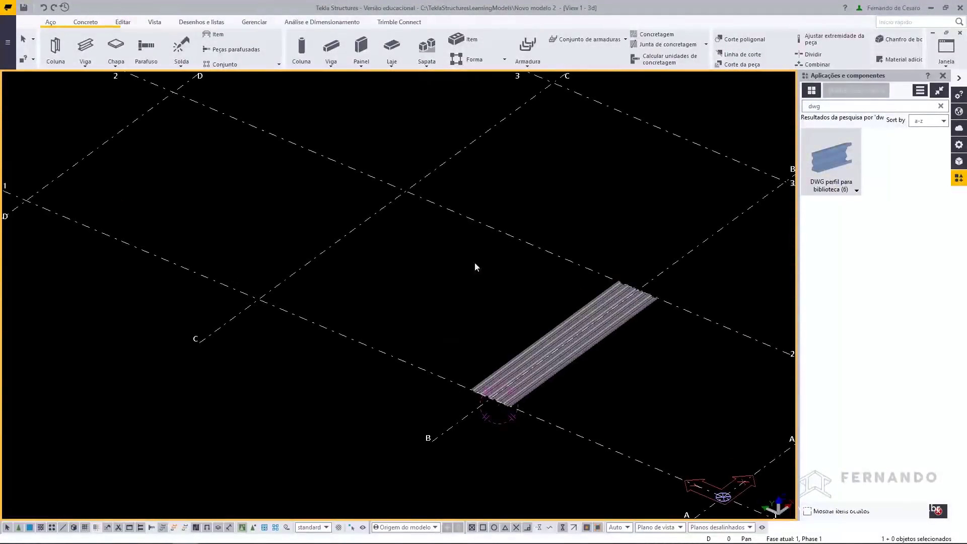
# - Load the TELHA LR100 drawing as the DWG profile tool's input file
pyautogui.doubleClick(833, 151)
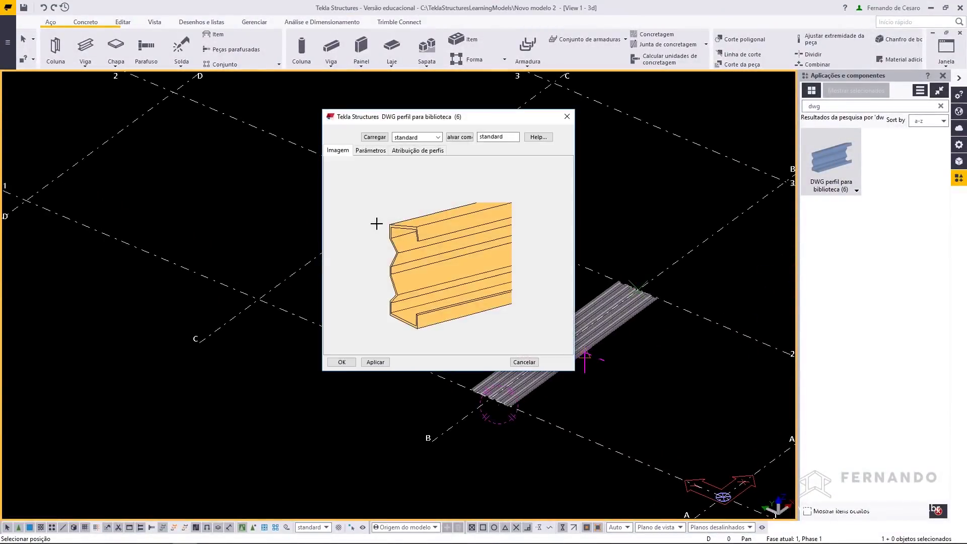
pyautogui.click(373, 152)
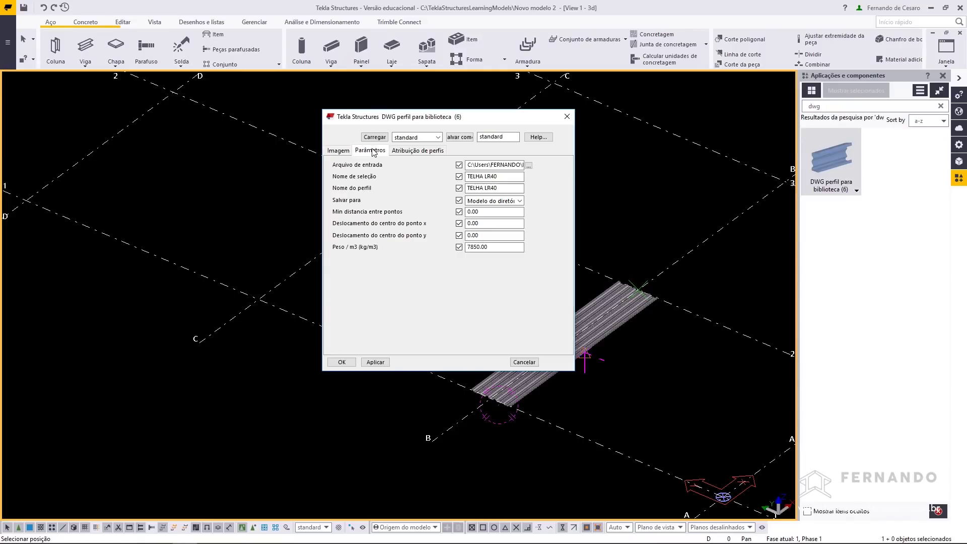
pyautogui.click(528, 167)
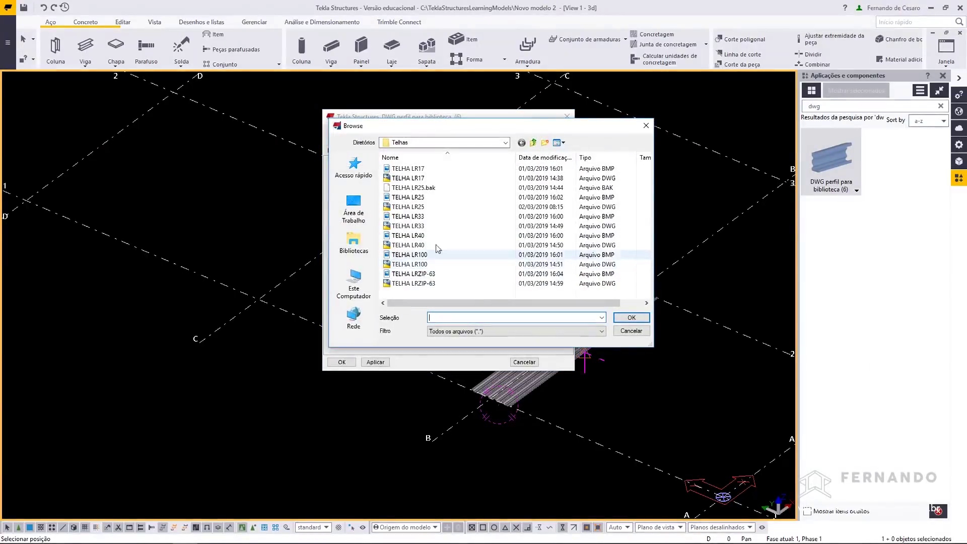
pyautogui.moveTo(412, 264)
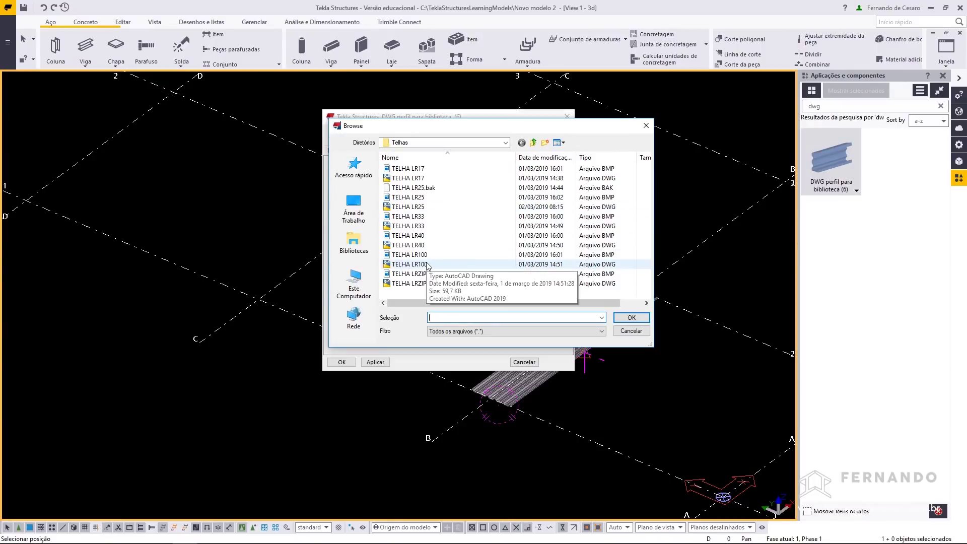
pyautogui.doubleClick(408, 245)
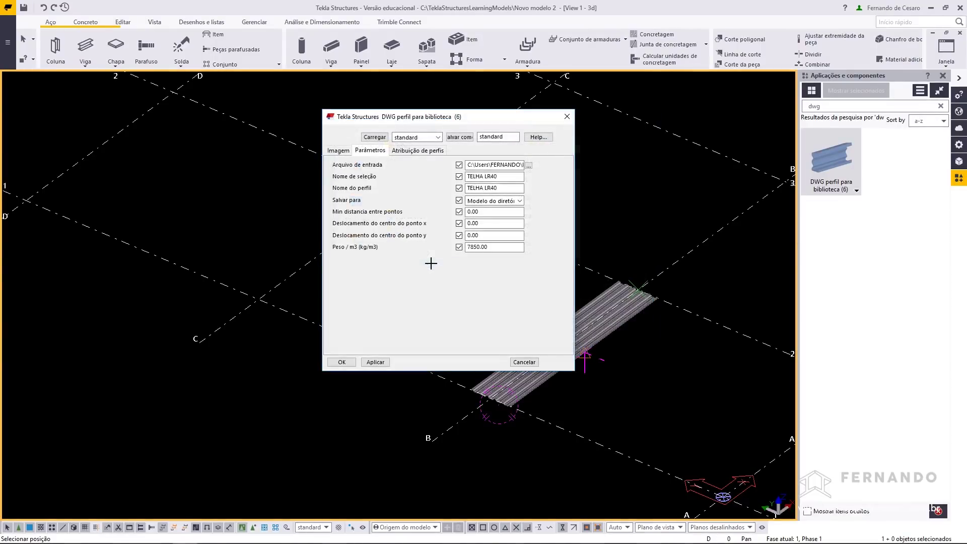
# - Rename selection and profile to TELHA LR100, confirm, and pick the first grid point
pyautogui.click(511, 177)
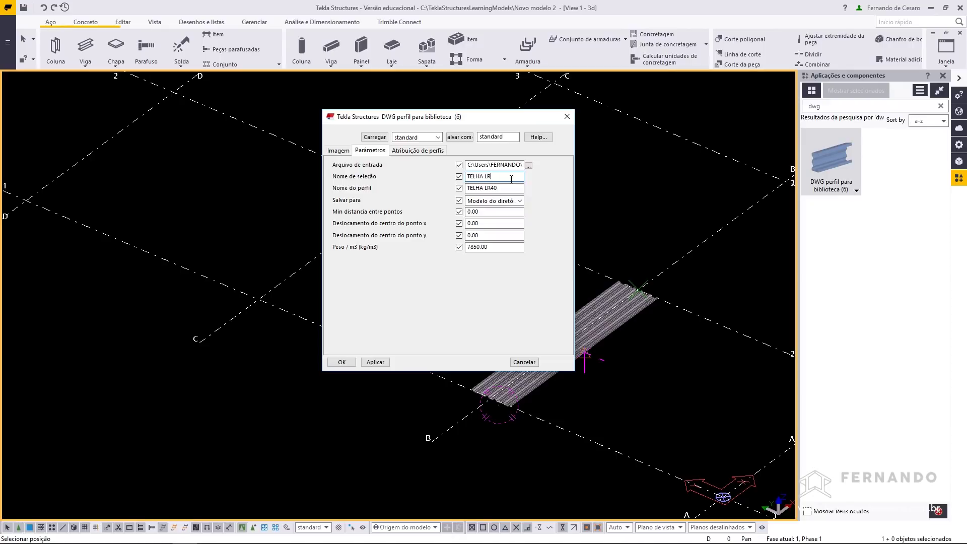
pyautogui.write('100')
pyautogui.click(508, 188)
pyautogui.press('BackSpace')
pyautogui.press('BackSpace')
pyautogui.hotkey('shift', 'Tab')
pyautogui.press('Tab')
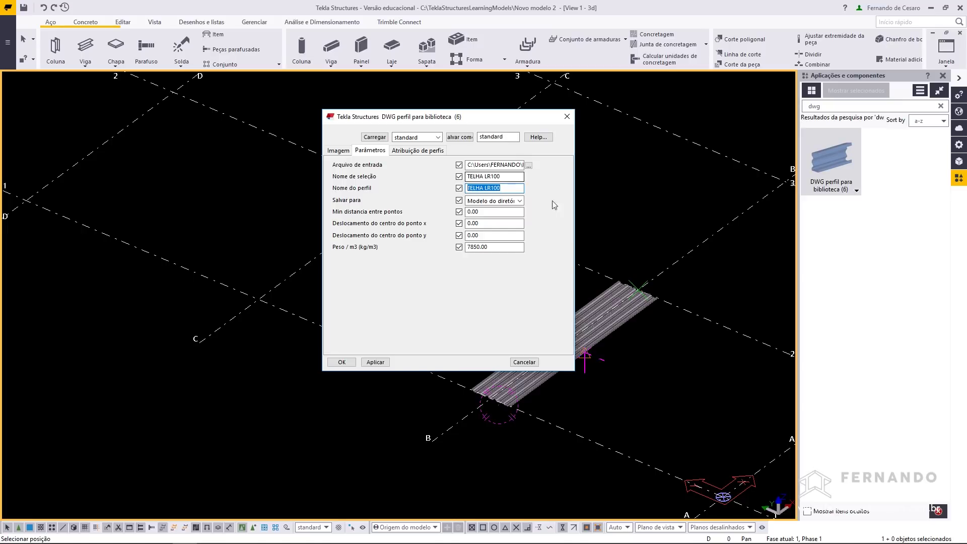
pyautogui.click(343, 362)
pyautogui.click(259, 299)
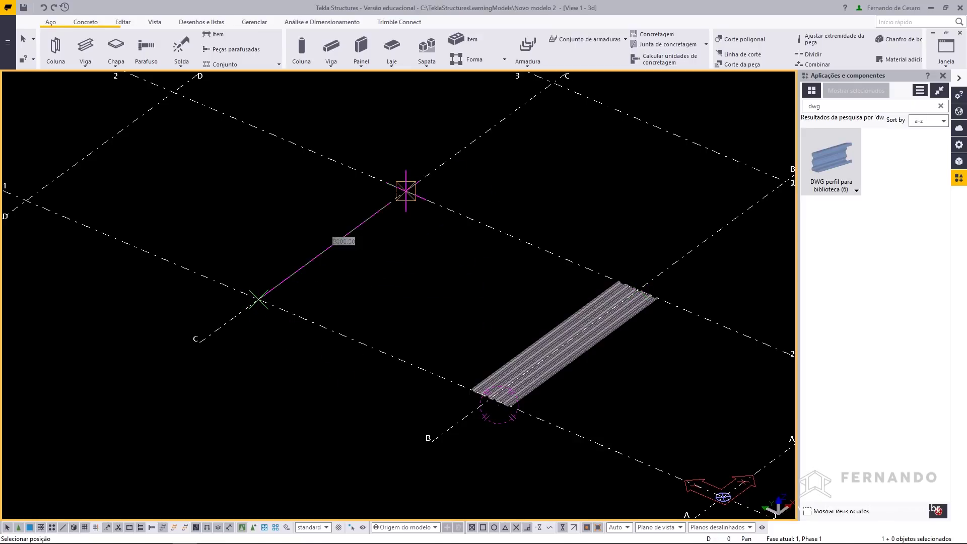
# - Pick the LR100 sheet's end point and stop placement with Interromper
pyautogui.click(406, 190)
pyautogui.rightClick(433, 238)
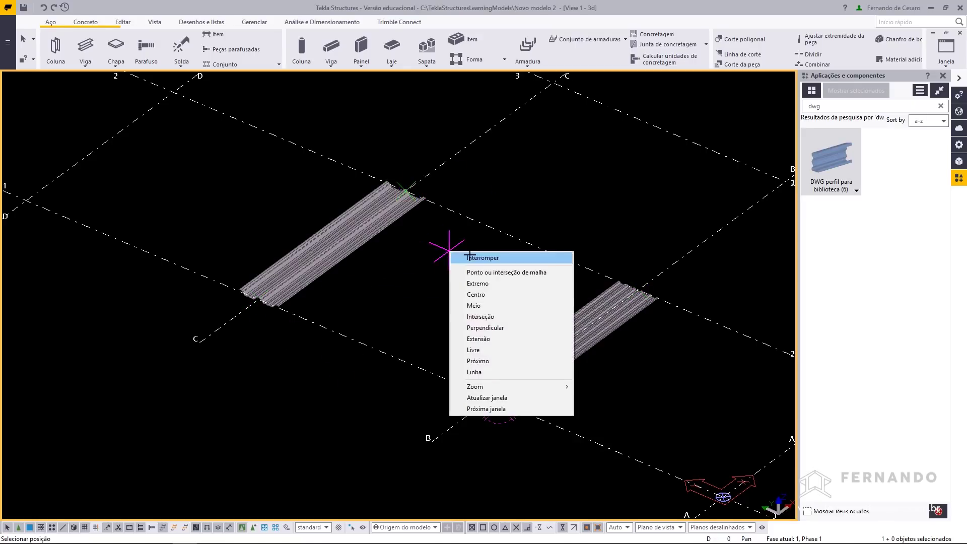
pyautogui.click(451, 245)
# - Zoom in on the LR100 sheet's corrugations, then zoom out and frame both sheets
pyautogui.scroll(2, 276, 271)
pyautogui.scroll(3, 222, 324)
pyautogui.scroll(3, 243, 363)
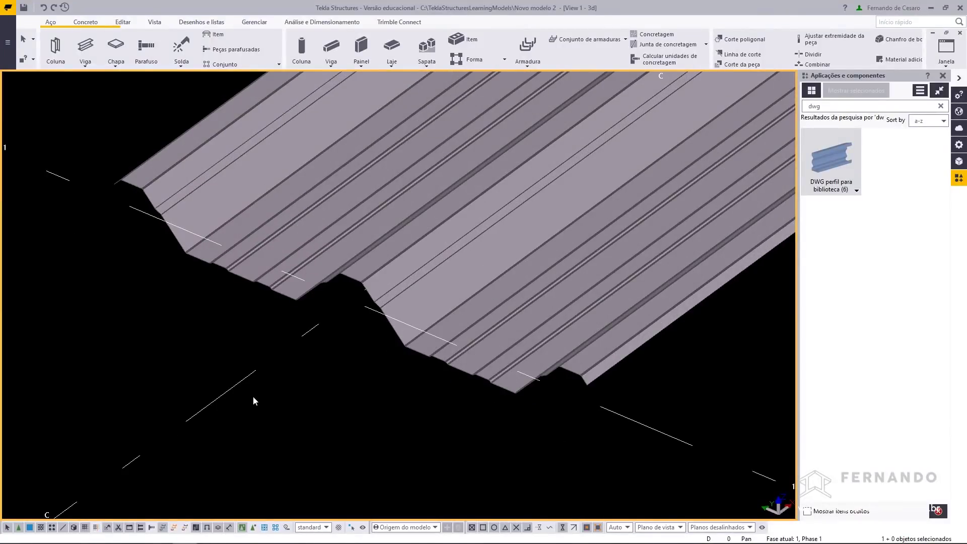
pyautogui.scroll(-2, 253, 396)
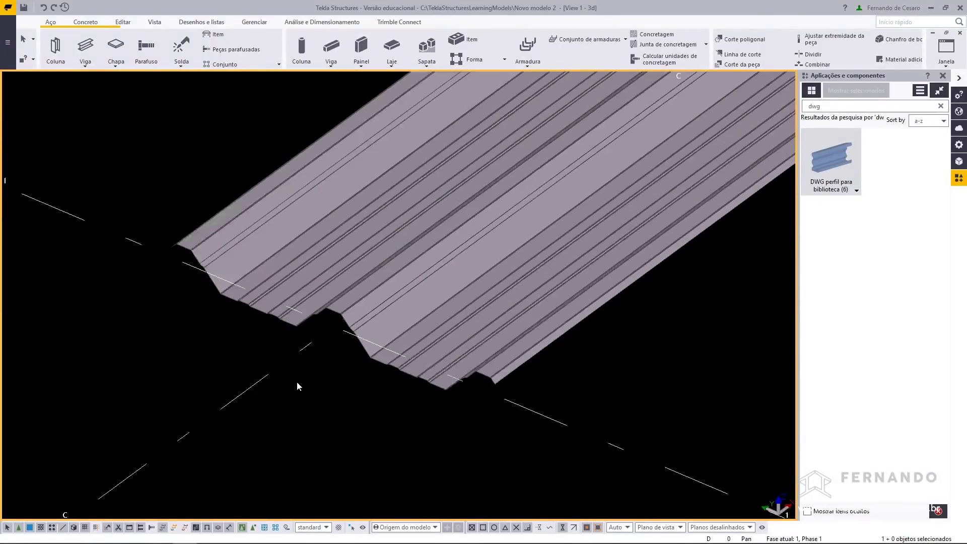
pyautogui.scroll(-3, 297, 381)
pyautogui.scroll(-3, 298, 380)
pyautogui.moveTo(580, 353)
pyautogui.mouseDown(button='middle')
pyautogui.moveTo(515, 287)
pyautogui.moveTo(466, 271)
pyautogui.mouseUp(button='middle')
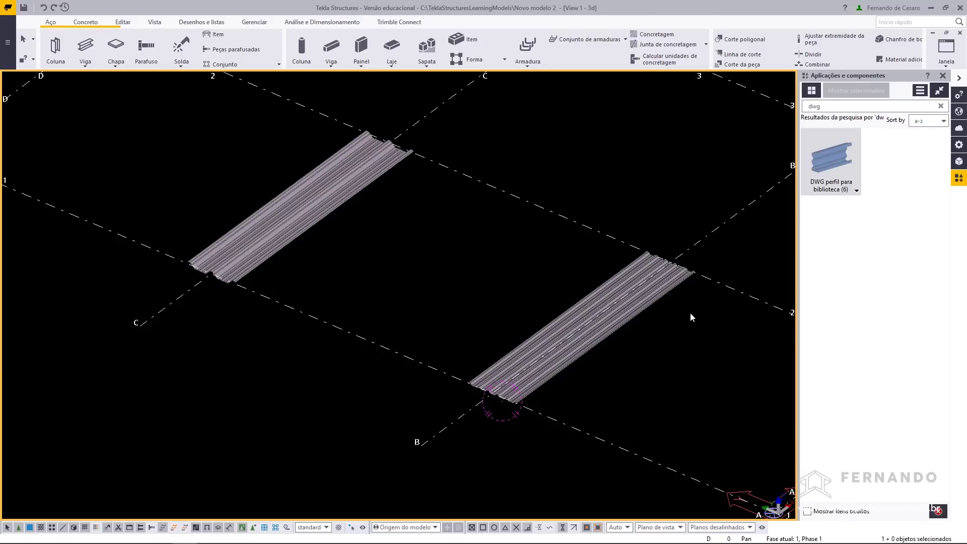
# - Close the components panel and open the steel beam's profile catalog from its properties
pyautogui.click(943, 76)
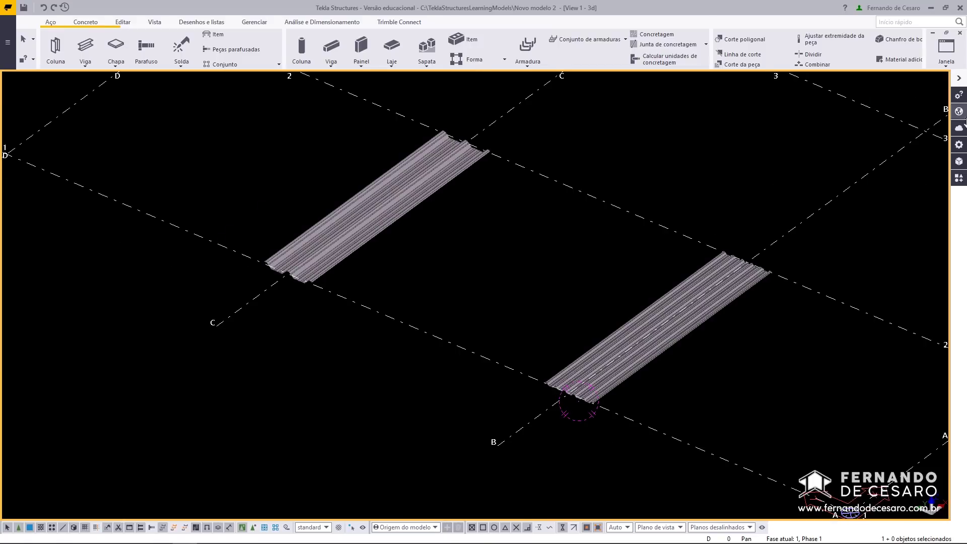
pyautogui.click(89, 48)
pyautogui.doubleClick(88, 47)
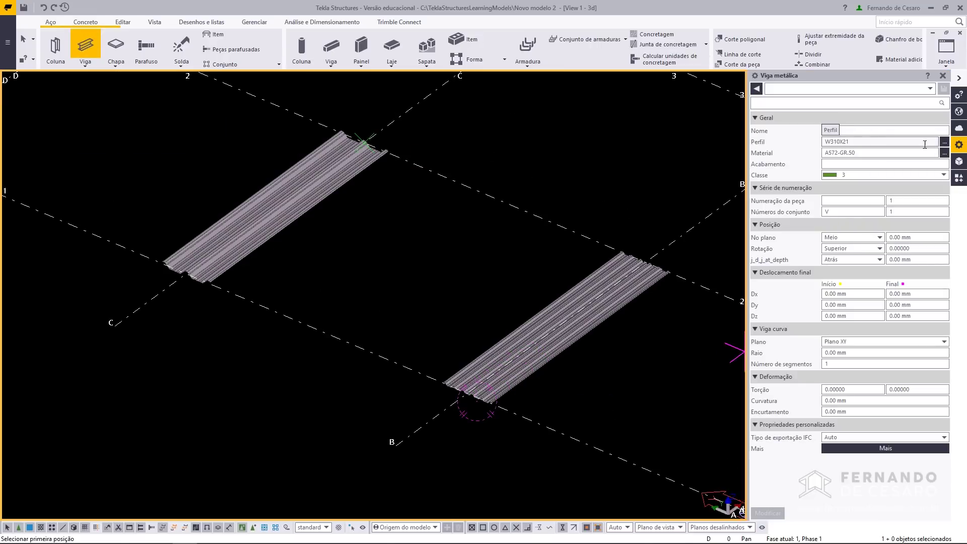
pyautogui.click(945, 143)
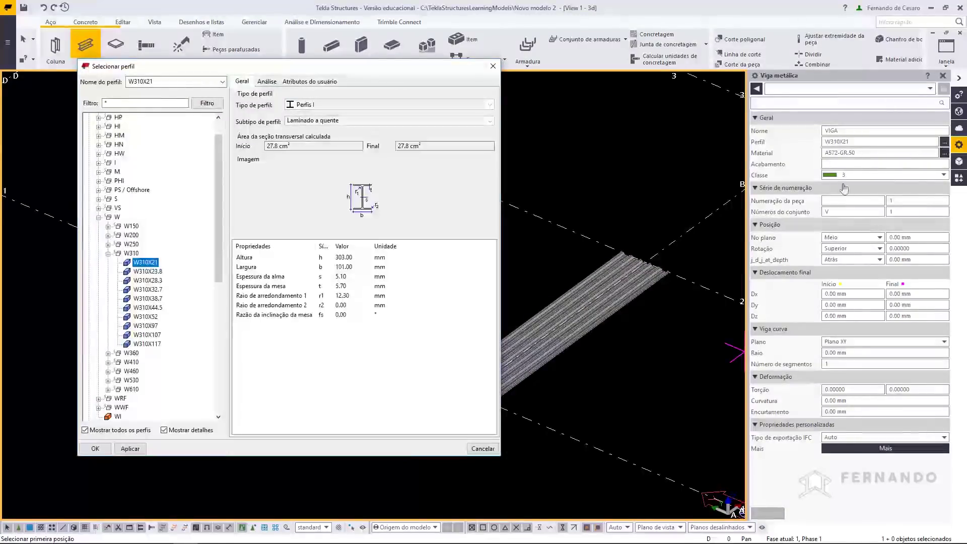
pyautogui.moveTo(160, 68); pyautogui.dragTo(203, 71)
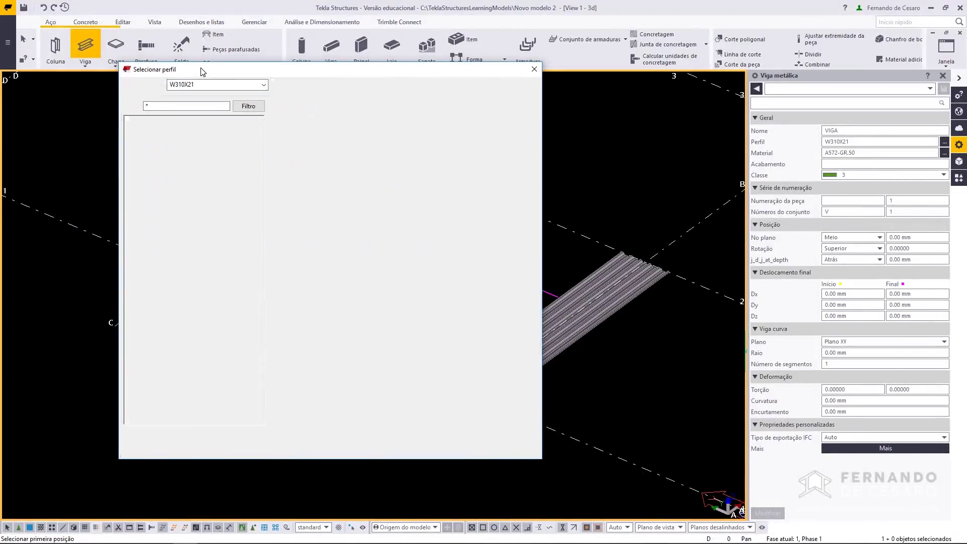
# - Expand Perfis fixos do usuário and review the TELHA LR40 and LR100 profiles
pyautogui.click(140, 221)
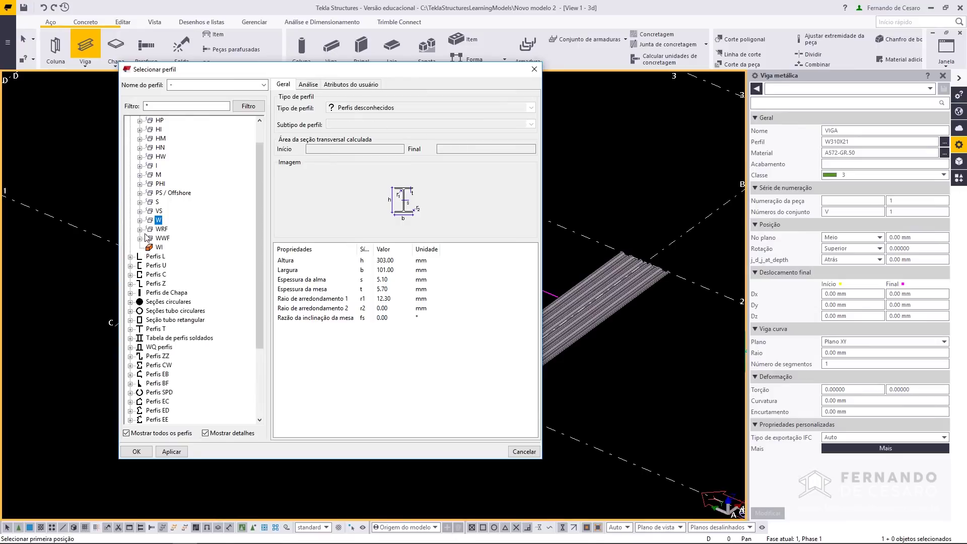
pyautogui.scroll(1, 145, 236)
pyautogui.click(130, 122)
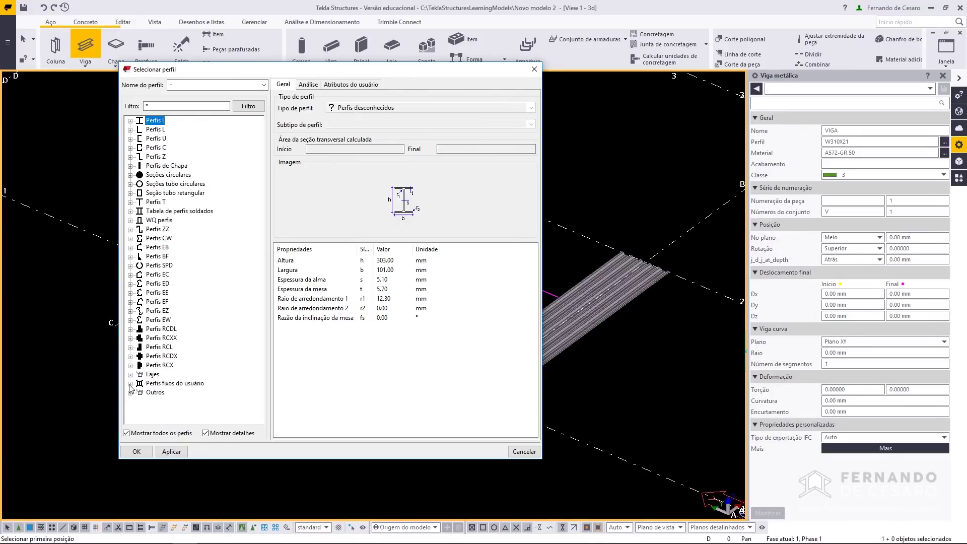
pyautogui.click(129, 385)
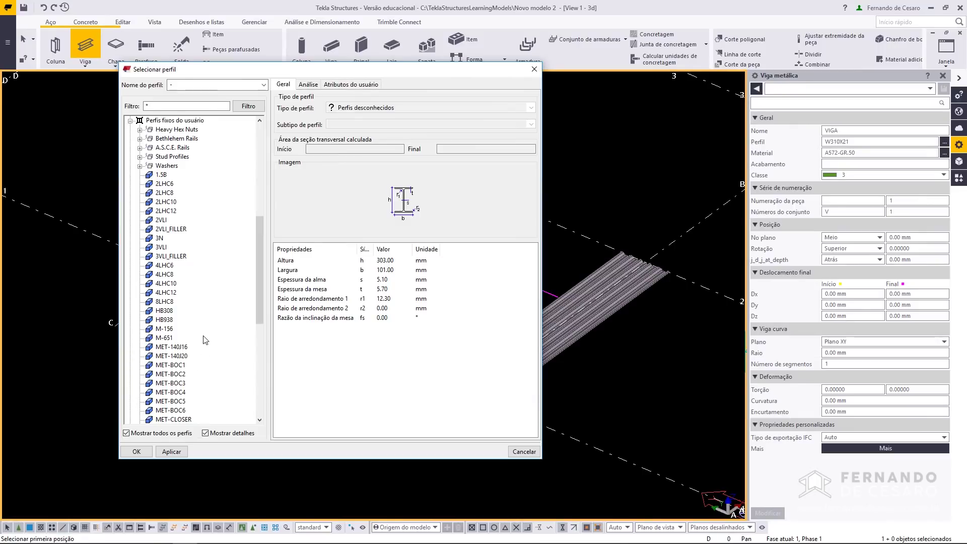
pyautogui.scroll(-4, 205, 340)
pyautogui.scroll(-3, 192, 352)
pyautogui.scroll(-3, 179, 371)
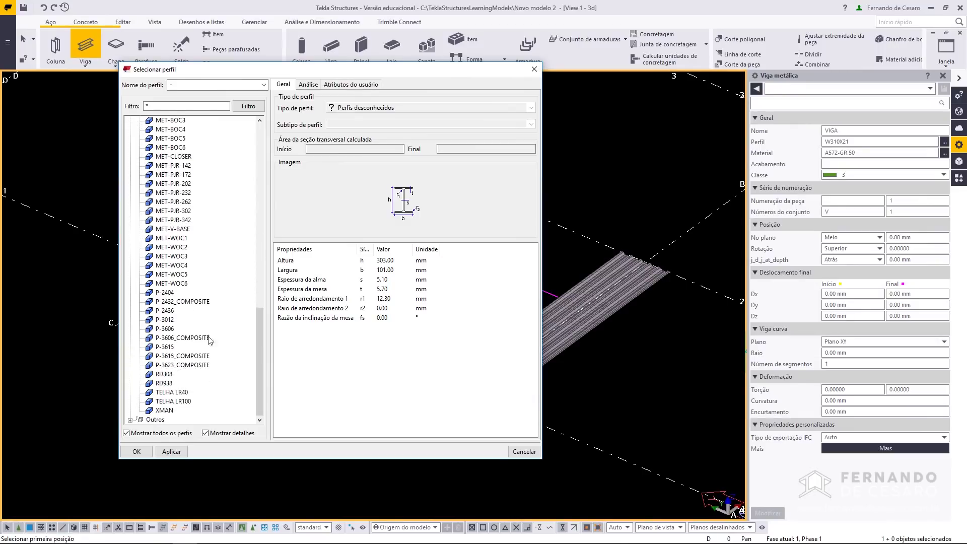
pyautogui.click(152, 393)
pyautogui.scroll(-1, 184, 366)
pyautogui.click(183, 356)
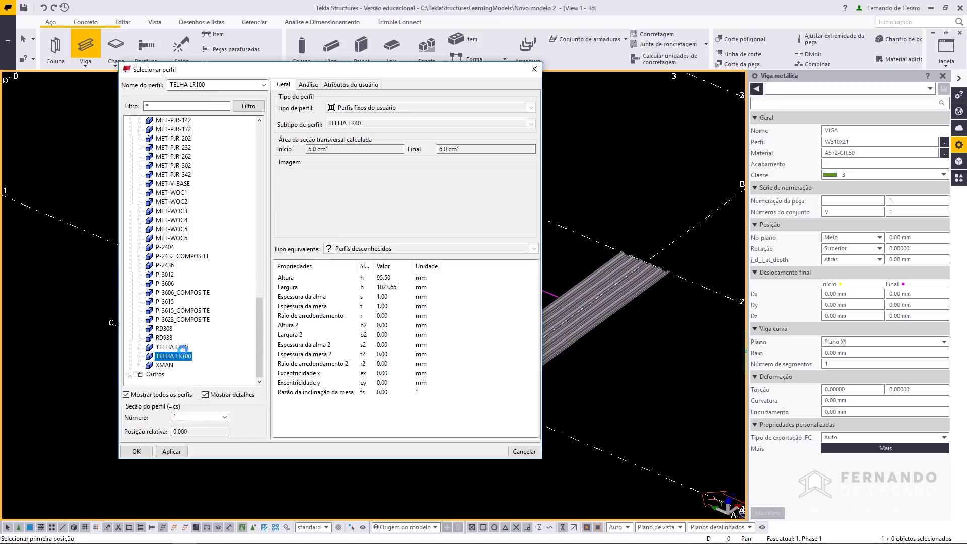
# - Filter the catalog to TELHA* and choose TELHA LR40 as the beam profile
pyautogui.click(144, 107)
pyautogui.write('TELHA')
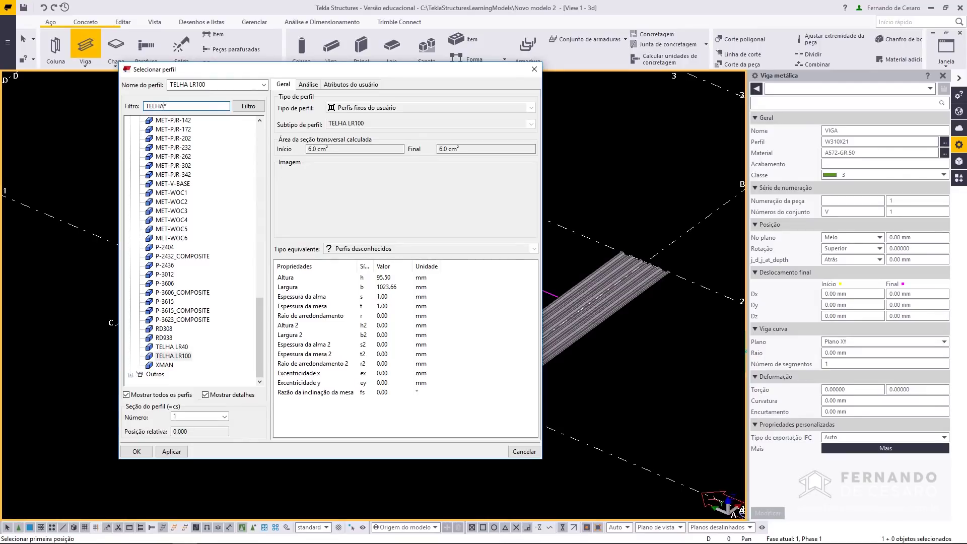
pyautogui.click(248, 106)
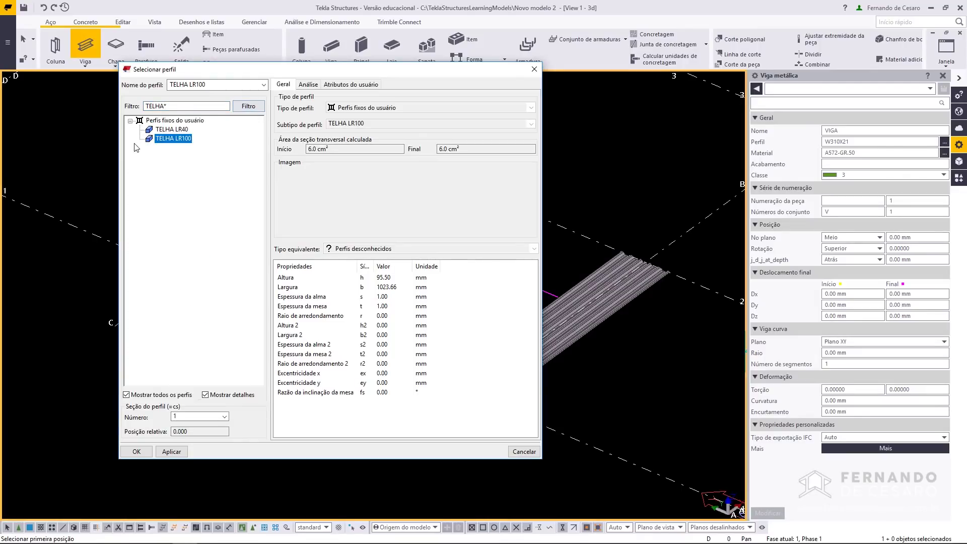
pyautogui.click(169, 130)
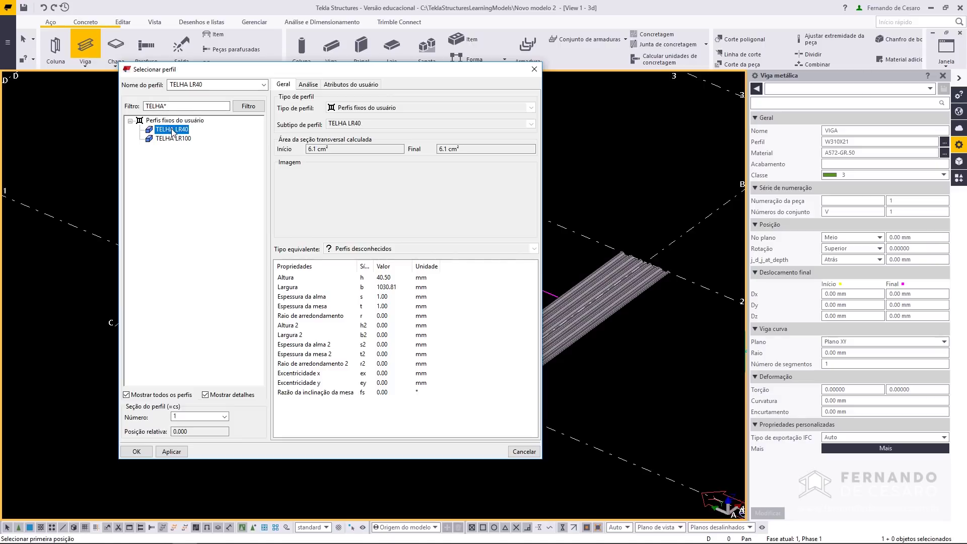
pyautogui.doubleClick(172, 130)
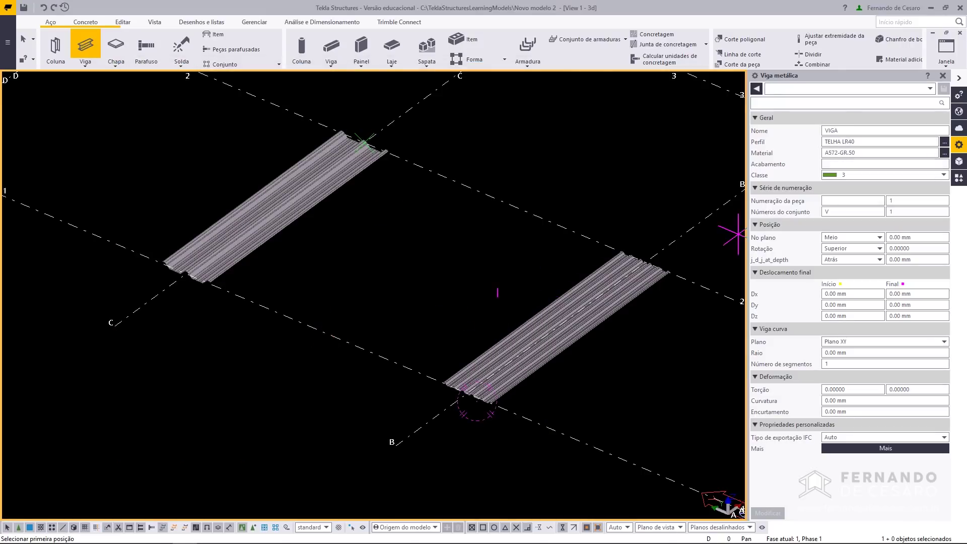
# - Place a TELHA LR40 roof sheet between two grid intersections in an empty bay
pyautogui.moveTo(400, 313)
pyautogui.mouseDown(button='middle')
pyautogui.moveTo(363, 324)
pyautogui.moveTo(410, 346)
pyautogui.mouseUp(button='middle')
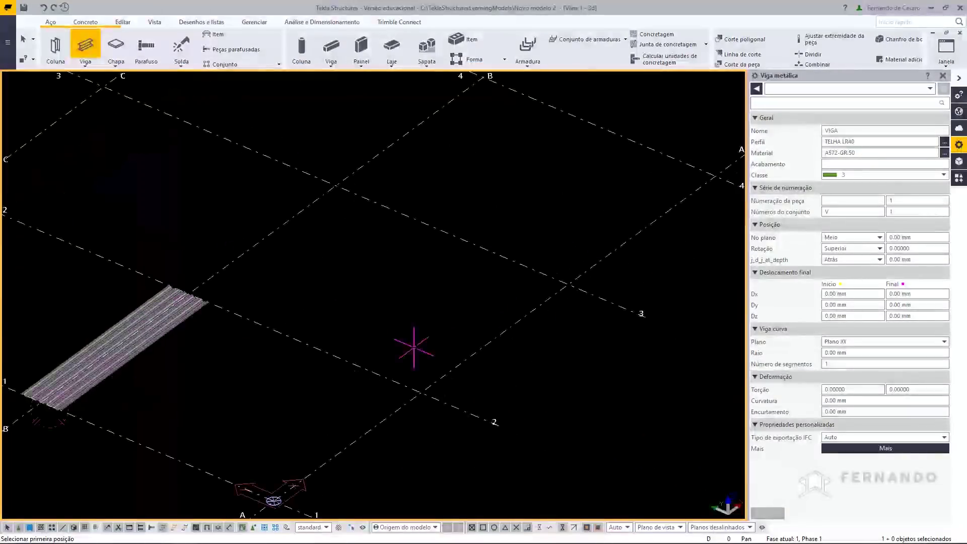
pyautogui.click(420, 392)
pyautogui.click(568, 284)
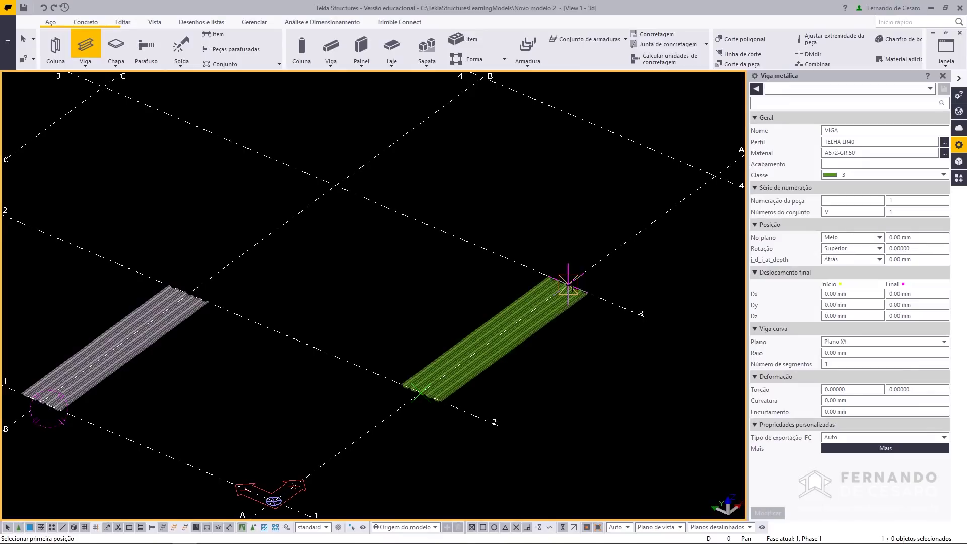
pyautogui.scroll(3, 425, 414)
pyautogui.scroll(3, 432, 393)
pyautogui.scroll(-2, 468, 373)
pyautogui.press('Escape')
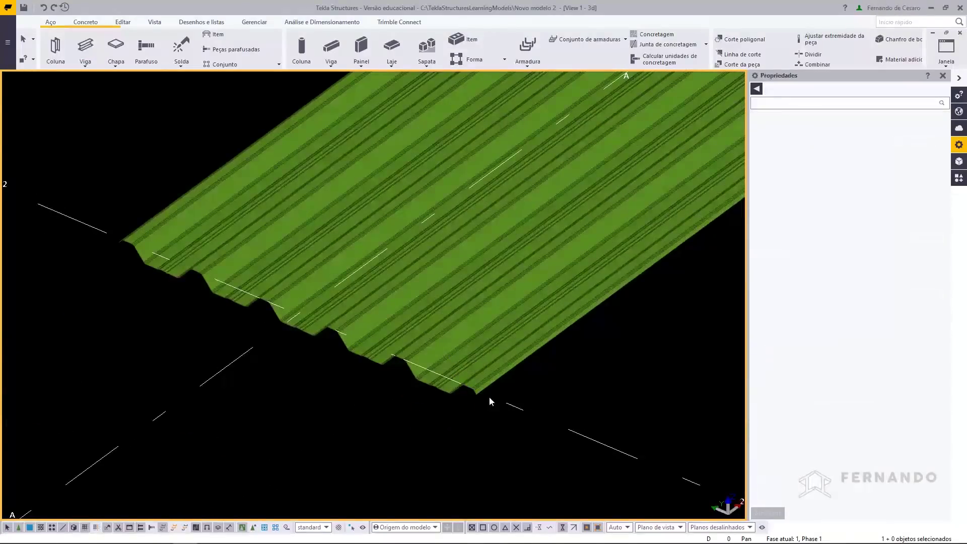
# - Select the new roof sheet and set its class to 1
pyautogui.click(488, 396)
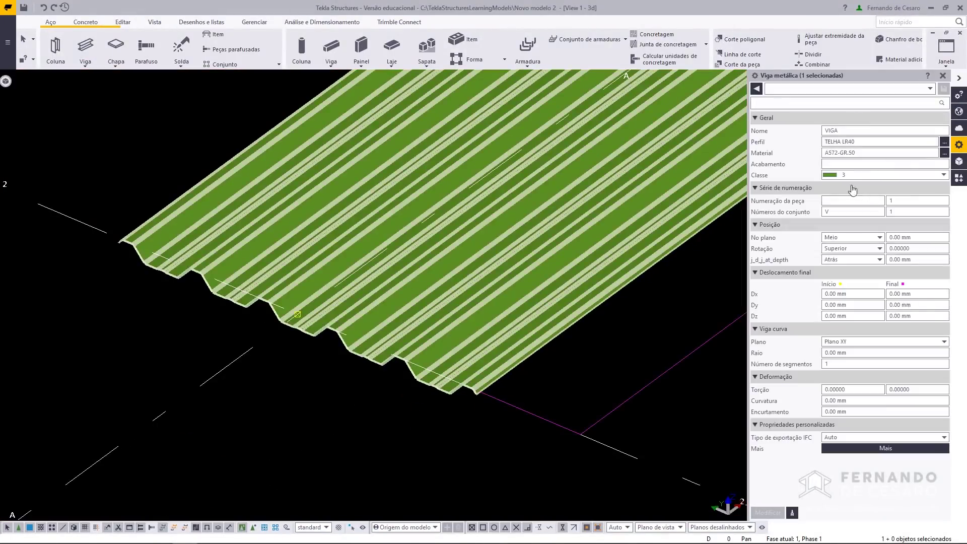
pyautogui.click(856, 175)
pyautogui.click(853, 198)
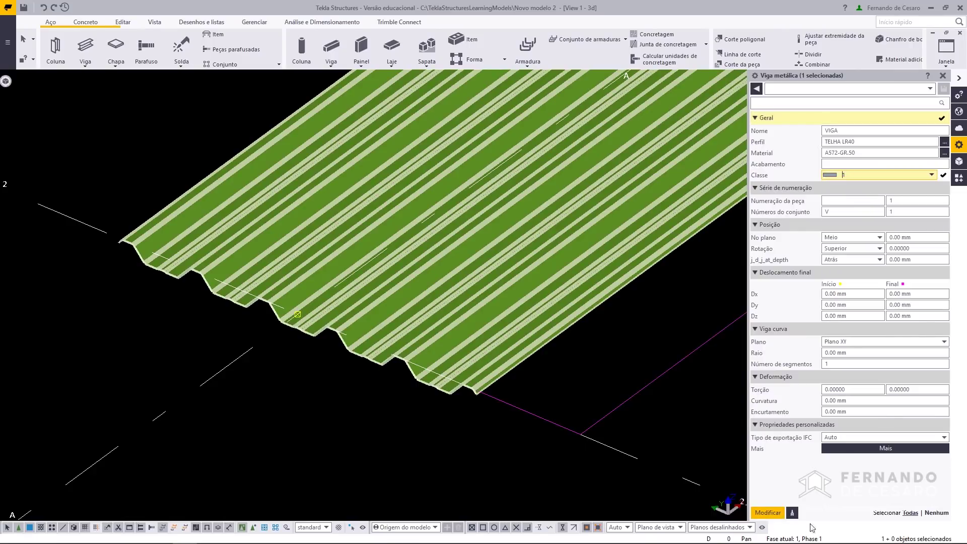
# - Apply class 1 to the roof sheet and deselect it
pyautogui.click(768, 512)
pyautogui.click(663, 385)
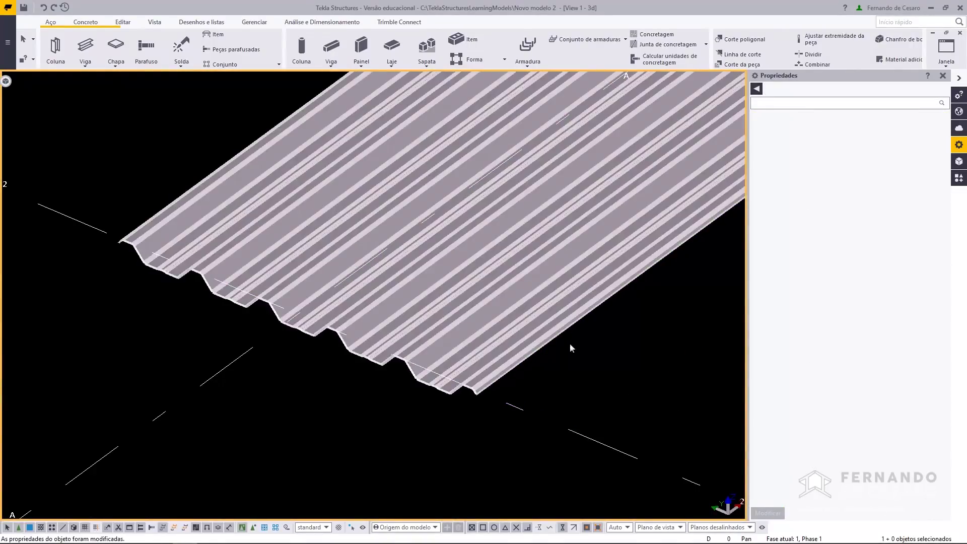
pyautogui.scroll(-4, 540, 367)
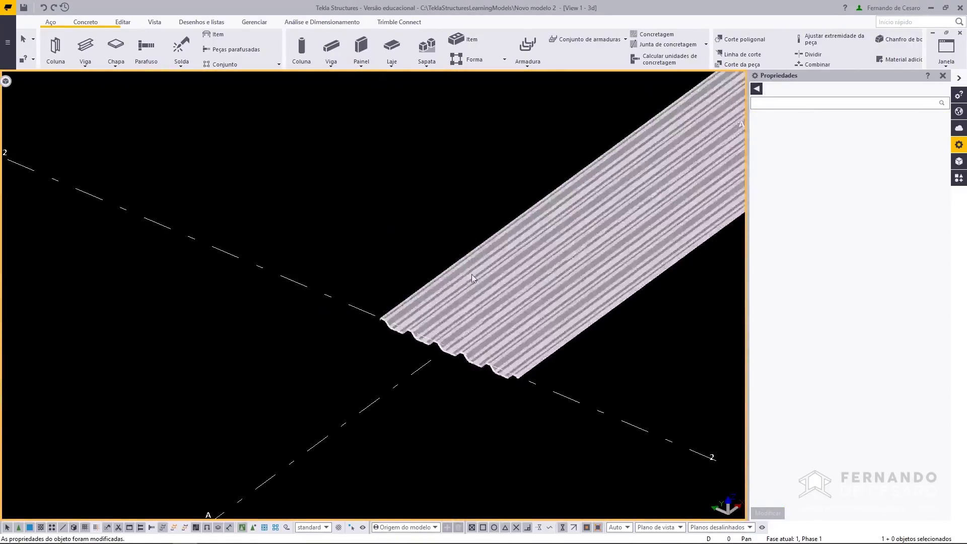
# - Change the roof sheet's profile from TELHA LR40 to TELHA LR100 and apply it
pyautogui.click(533, 321)
pyautogui.moveTo(533, 321); pyautogui.dragTo(461, 323, button='middle')
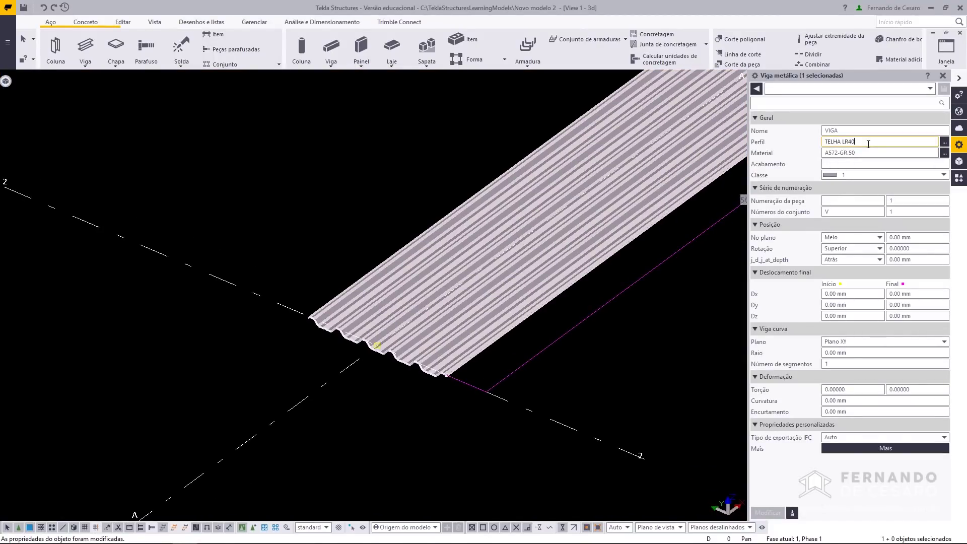
pyautogui.press('BackSpace')
pyautogui.press('BackSpace')
pyautogui.write('100')
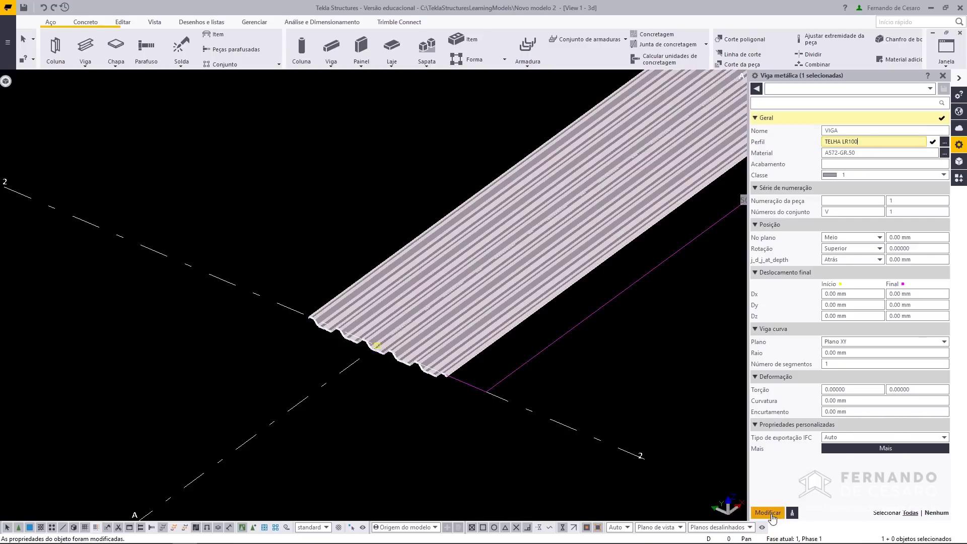
pyautogui.click(664, 415)
pyautogui.scroll(2, 664, 415)
pyautogui.scroll(2, 603, 452)
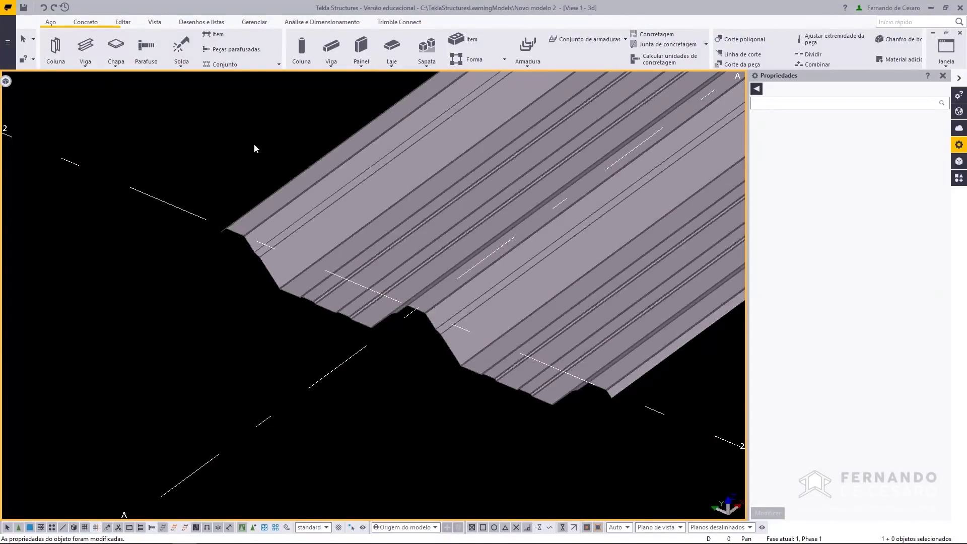
pyautogui.scroll(-2, 267, 151)
pyautogui.scroll(-2, 312, 169)
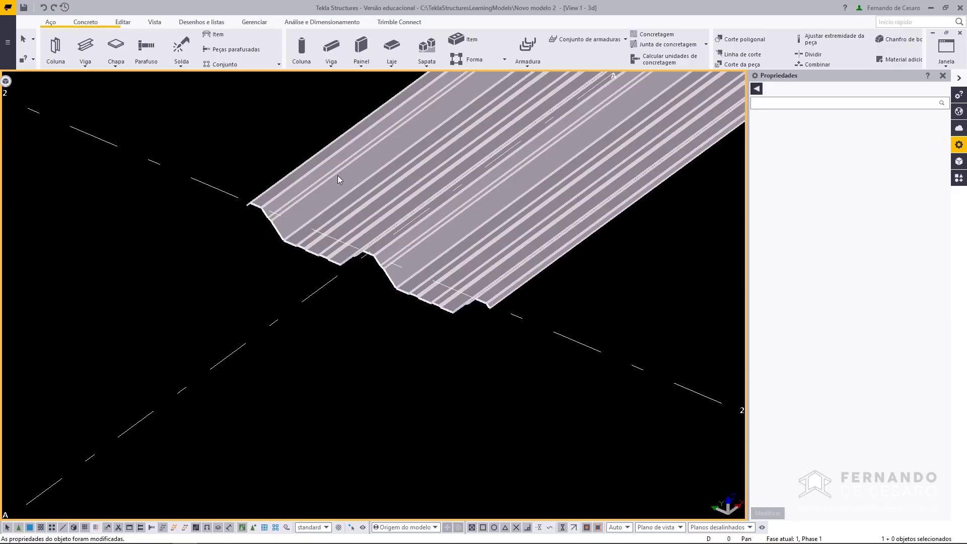
# - Open the profile catalog and expand the user-defined fixed profiles group
pyautogui.click(9, 43)
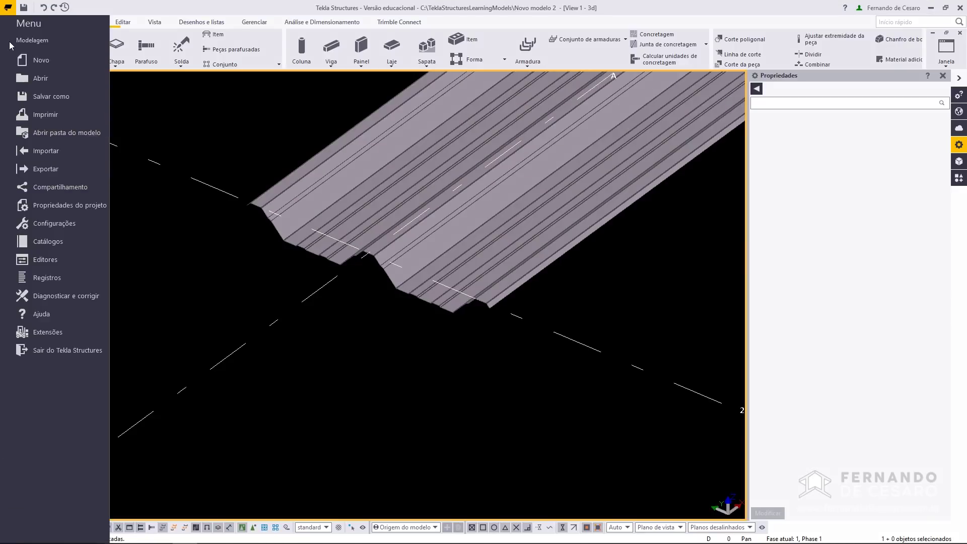
pyautogui.click(60, 244)
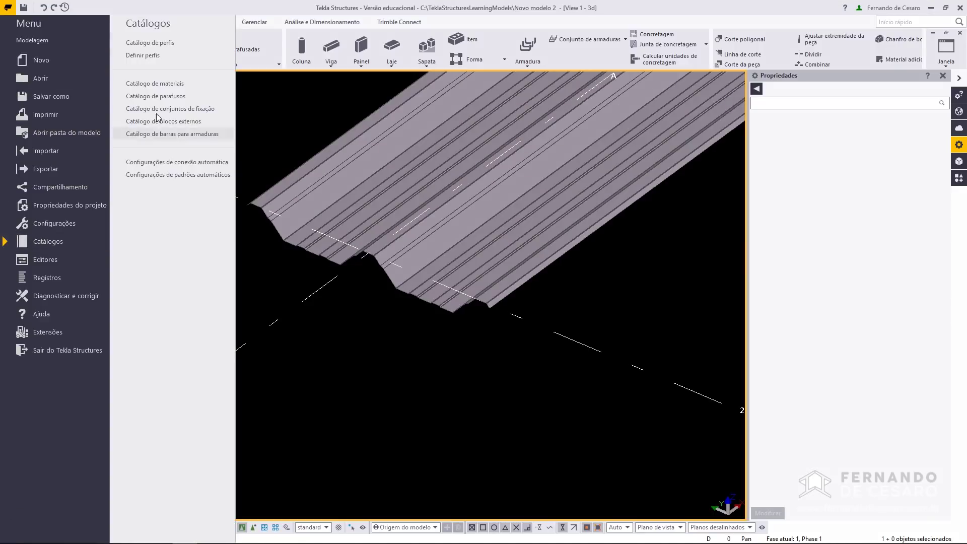
pyautogui.click(164, 45)
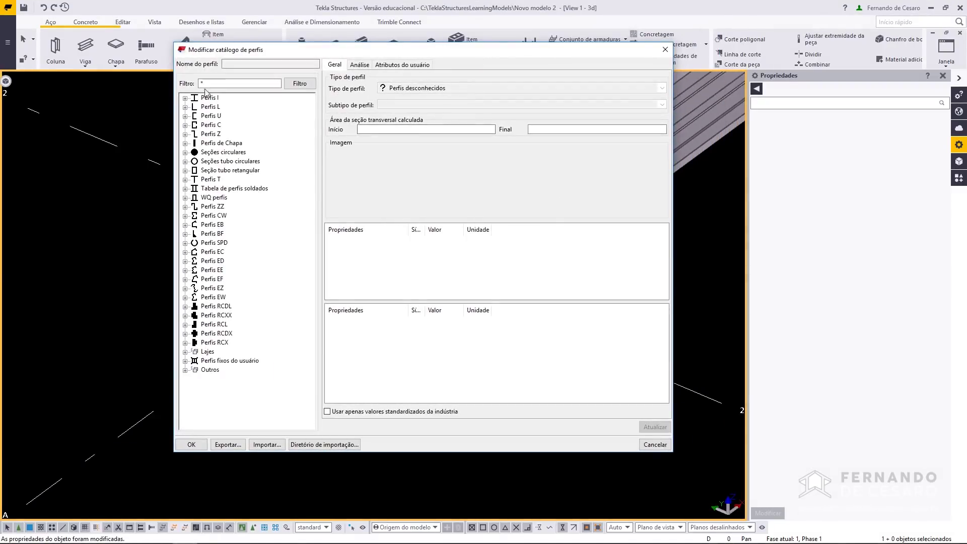
pyautogui.click(186, 361)
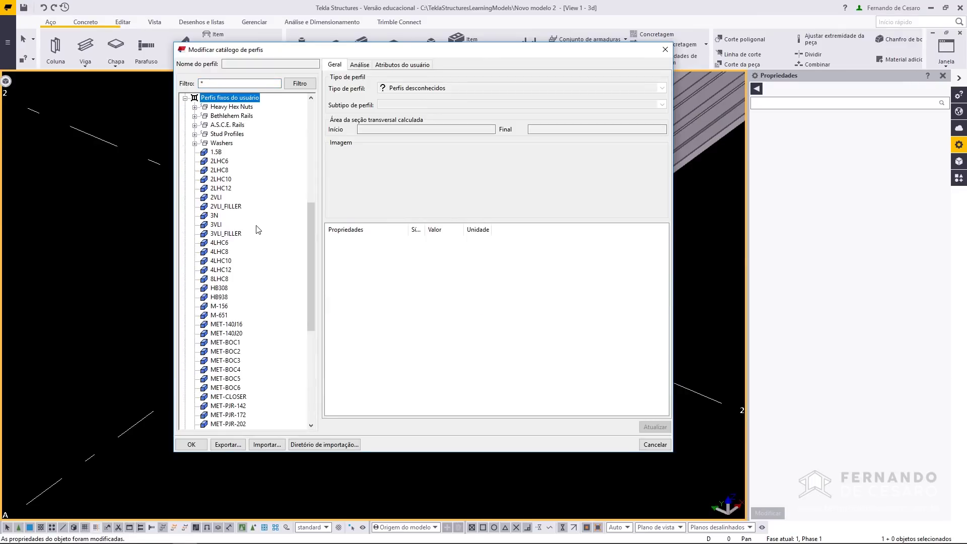
pyautogui.scroll(1, 258, 230)
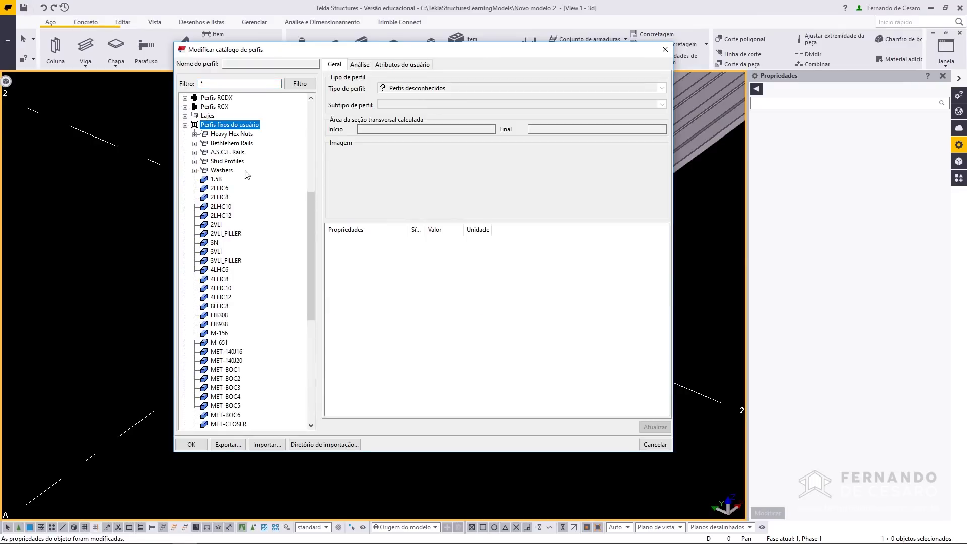
# - Add a TELHA rule limited to unknown profiles with the name filter TELHA*
pyautogui.rightClick(225, 145)
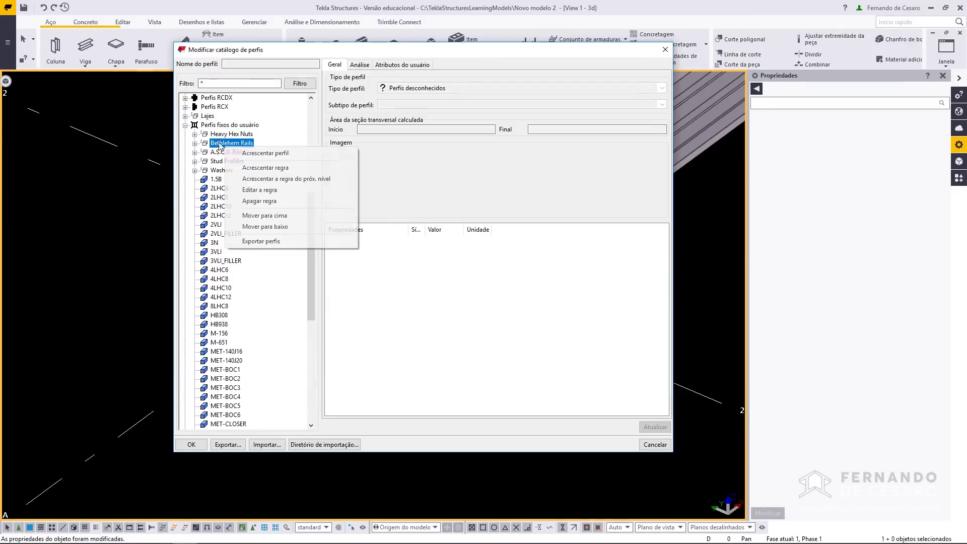
pyautogui.click(279, 168)
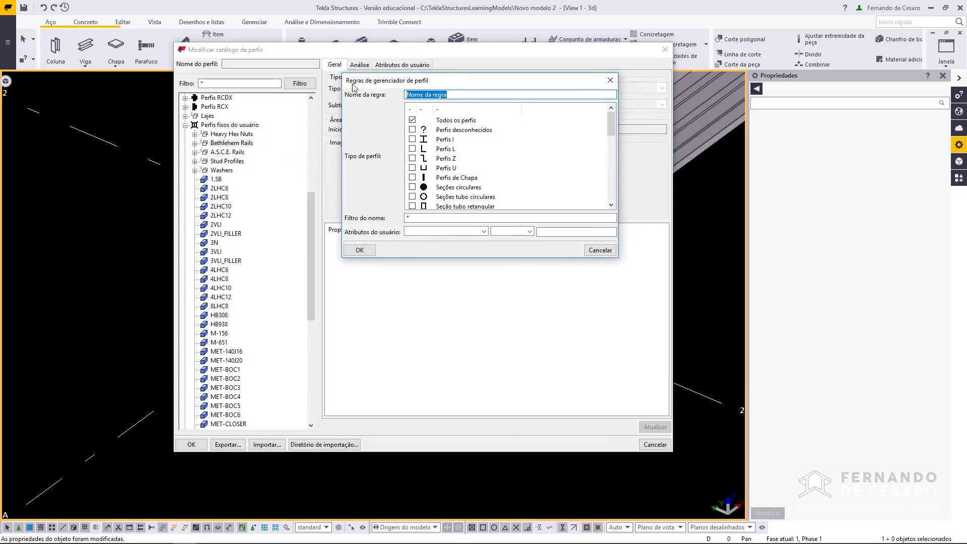
pyautogui.write('TELHA')
pyautogui.click(412, 120)
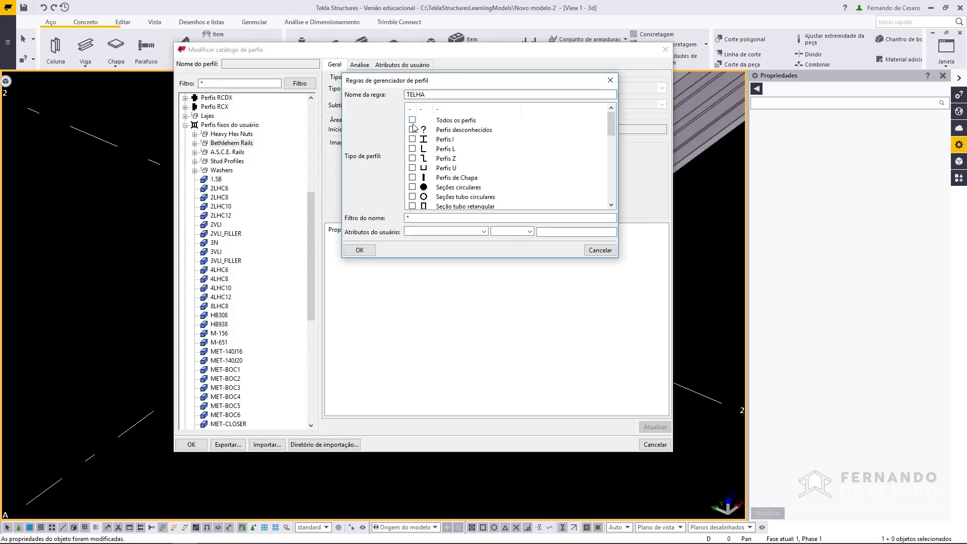
pyautogui.click(412, 129)
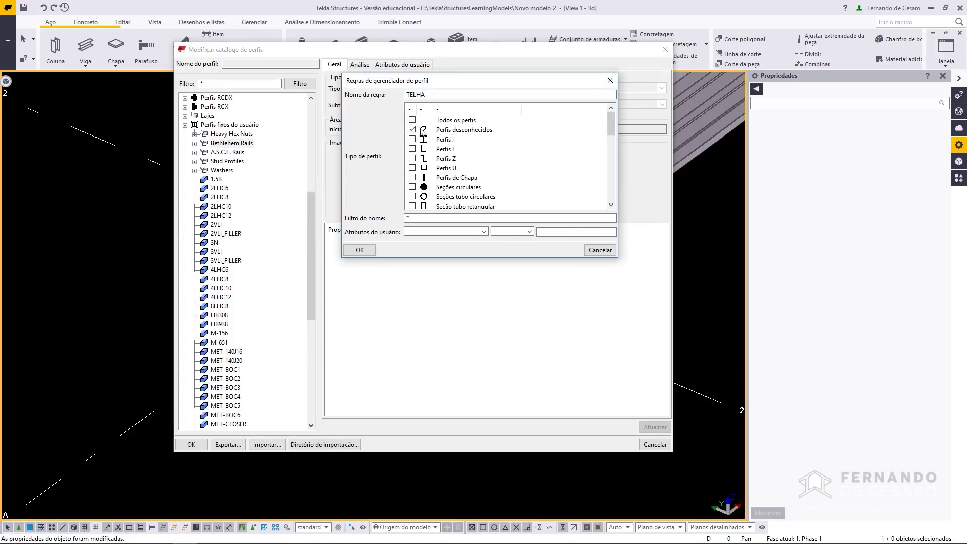
pyautogui.click(406, 218)
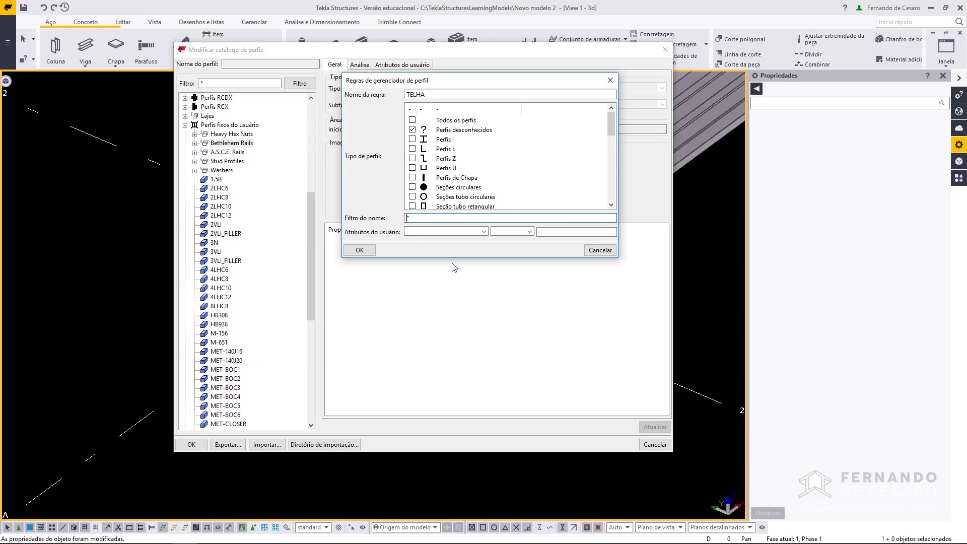
pyautogui.write('TELHA')
pyautogui.click(360, 250)
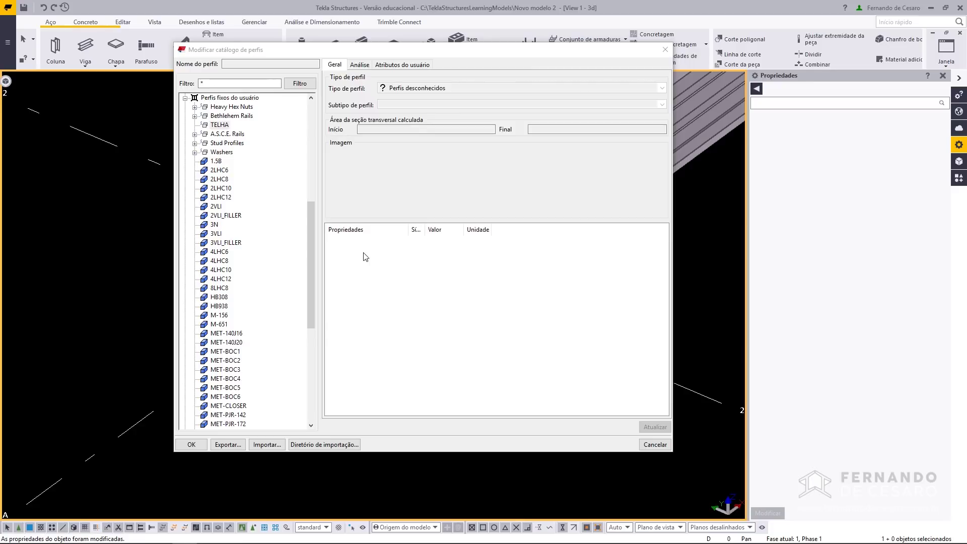
# - Edit the TELHA rule to cover all profile types instead of only unknown profiles
pyautogui.click(222, 126)
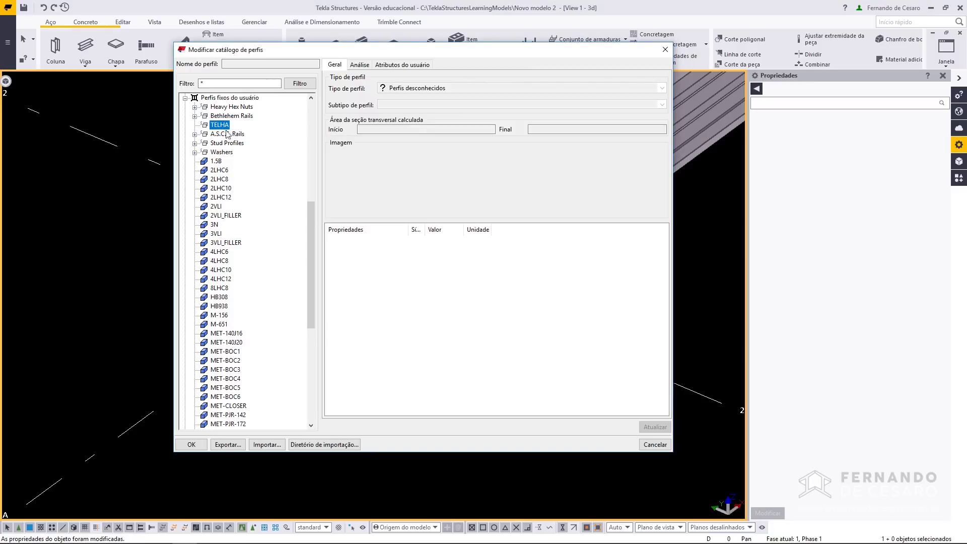
pyautogui.moveTo(310, 227)
pyautogui.mouseDown()
pyautogui.moveTo(309, 320)
pyautogui.moveTo(303, 234)
pyautogui.mouseUp()
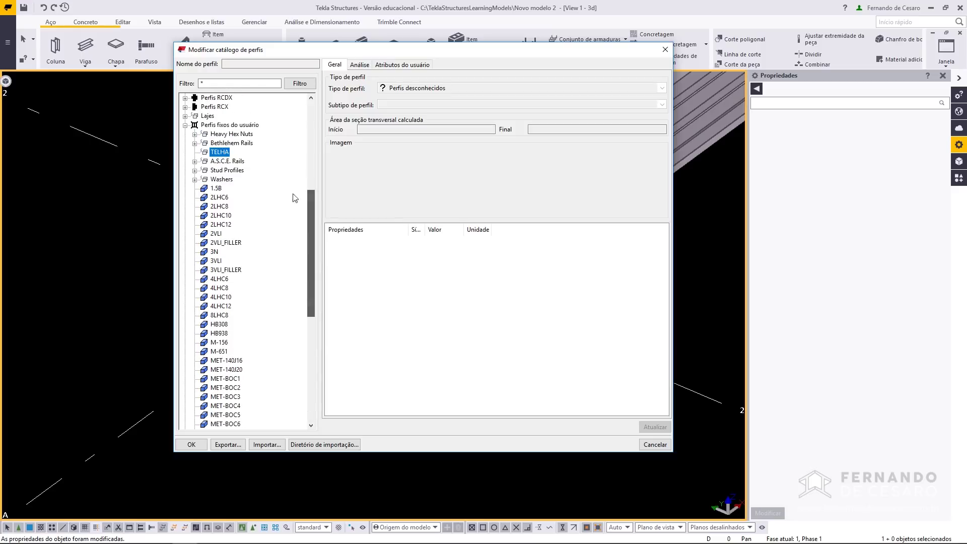
pyautogui.rightClick(221, 154)
pyautogui.click(255, 196)
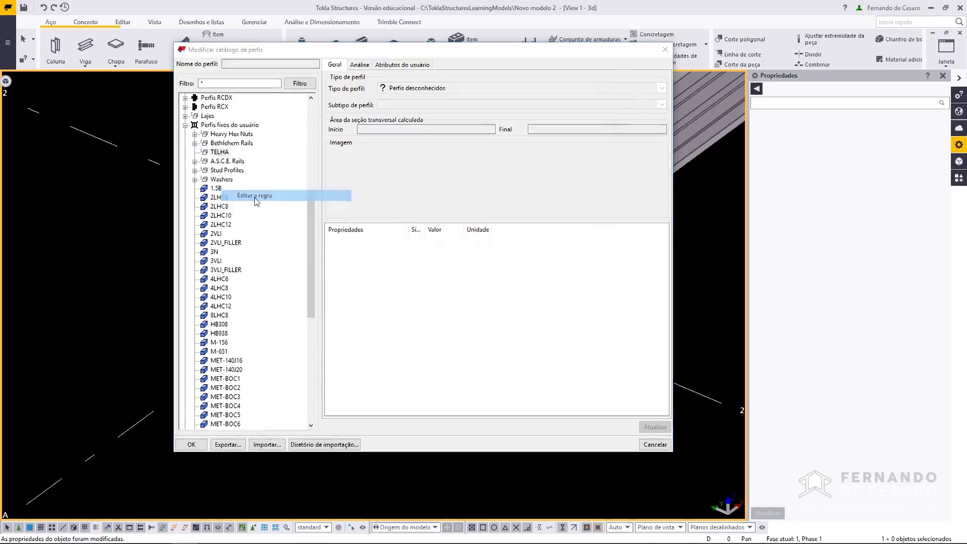
pyautogui.click(412, 121)
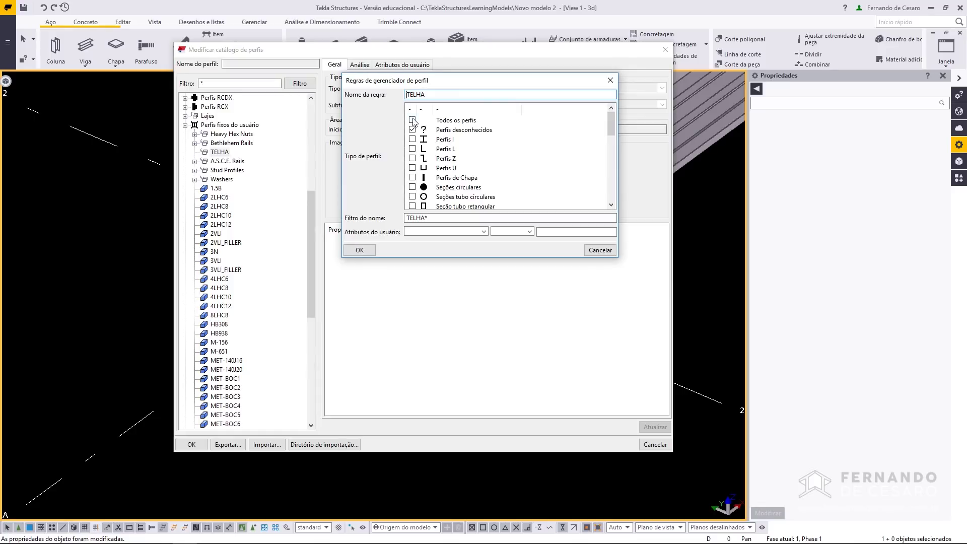
pyautogui.click(412, 130)
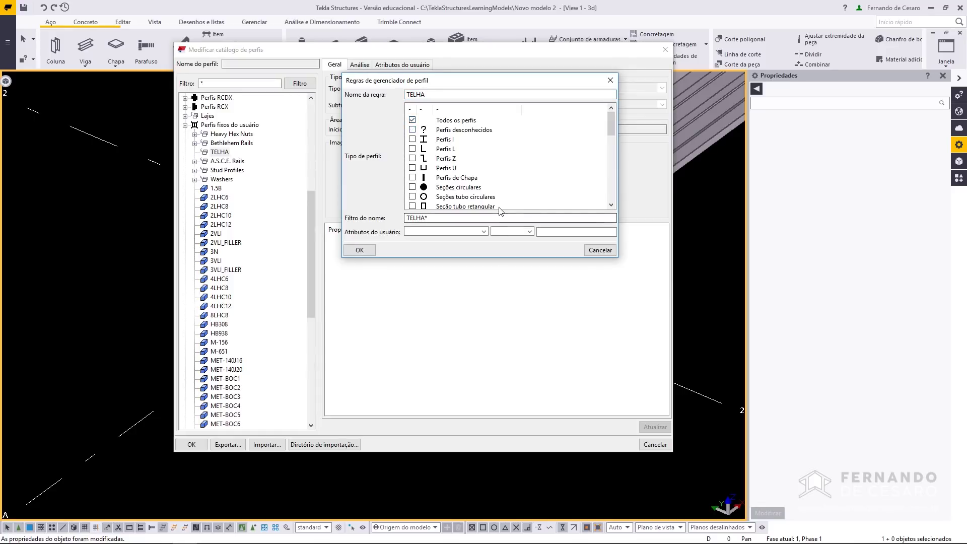
pyautogui.click(361, 250)
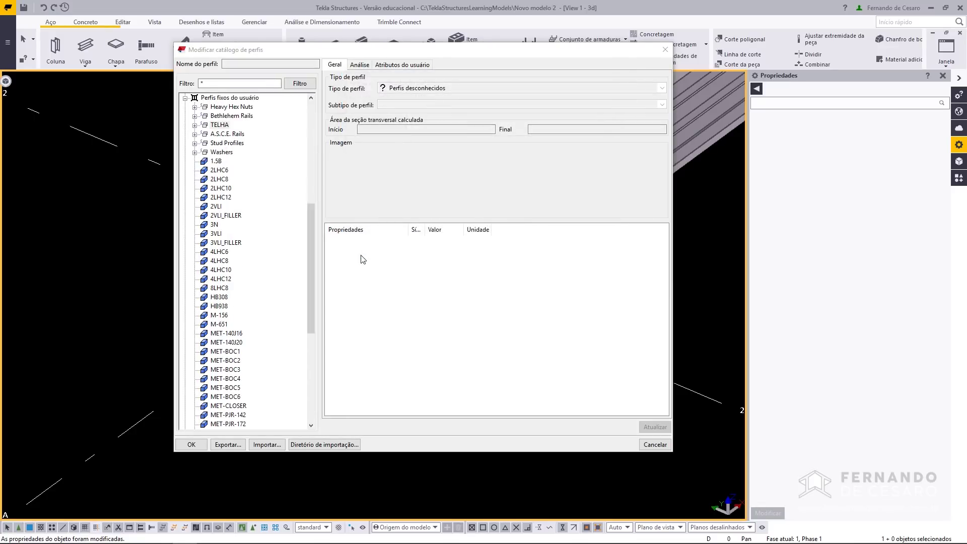
# - Check that TELHA LR40 and LR100 now appear under the TELHA group
pyautogui.click(195, 125)
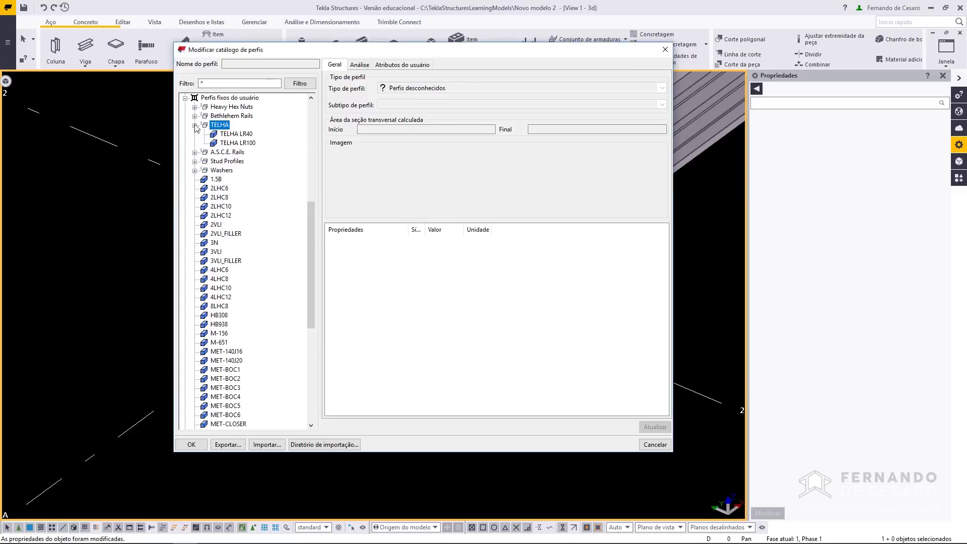
pyautogui.click(242, 134)
pyautogui.press('Down')
pyautogui.click(244, 134)
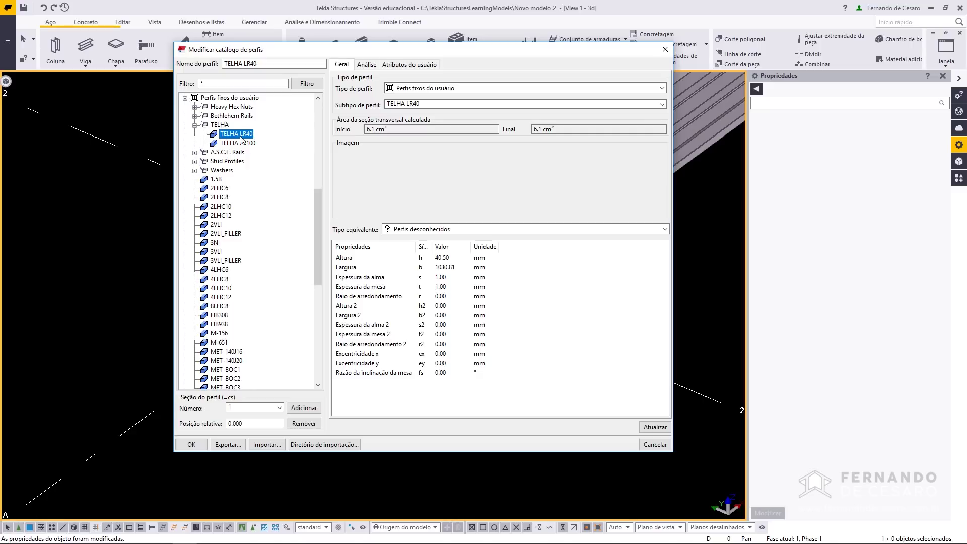
pyautogui.click(221, 125)
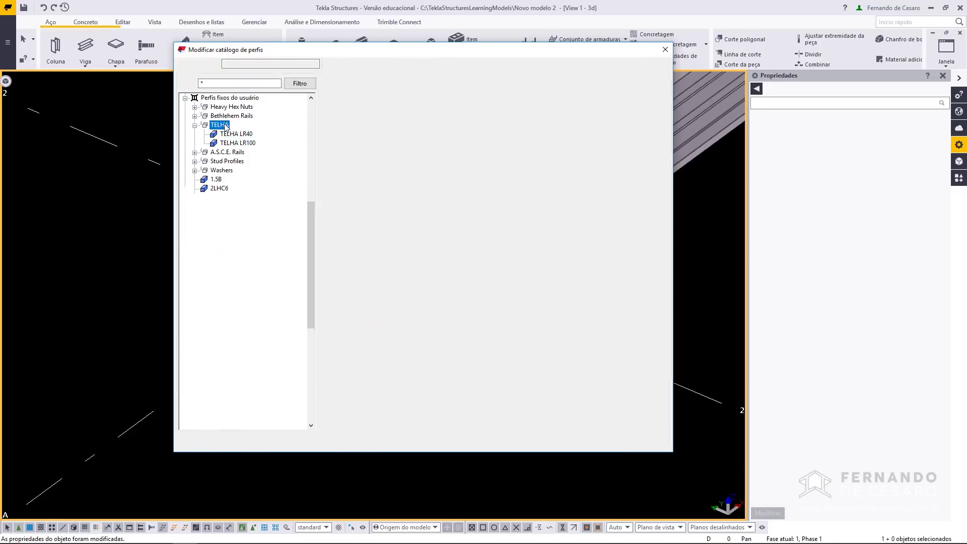
pyautogui.click(194, 125)
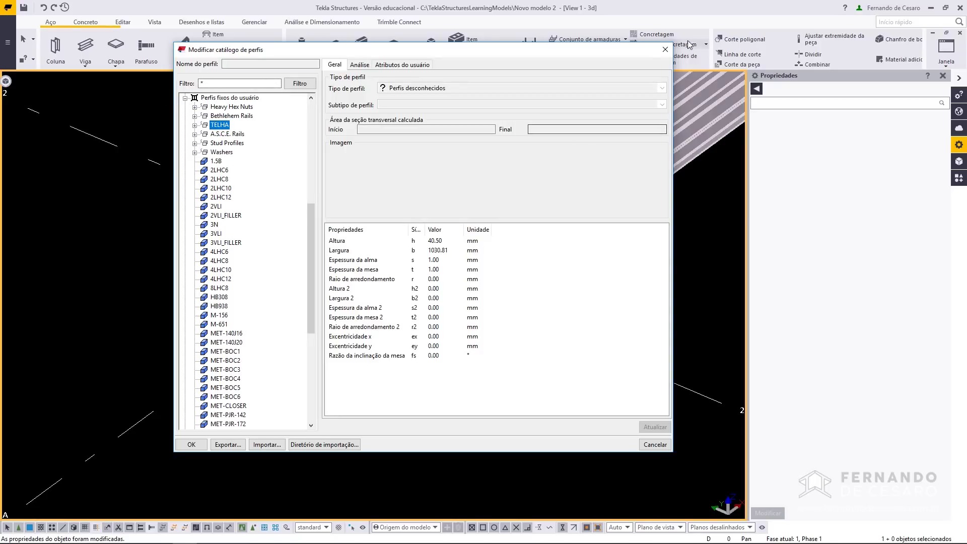
# - Apply the profile catalog changes and save them to the model folder
pyautogui.click(705, 166)
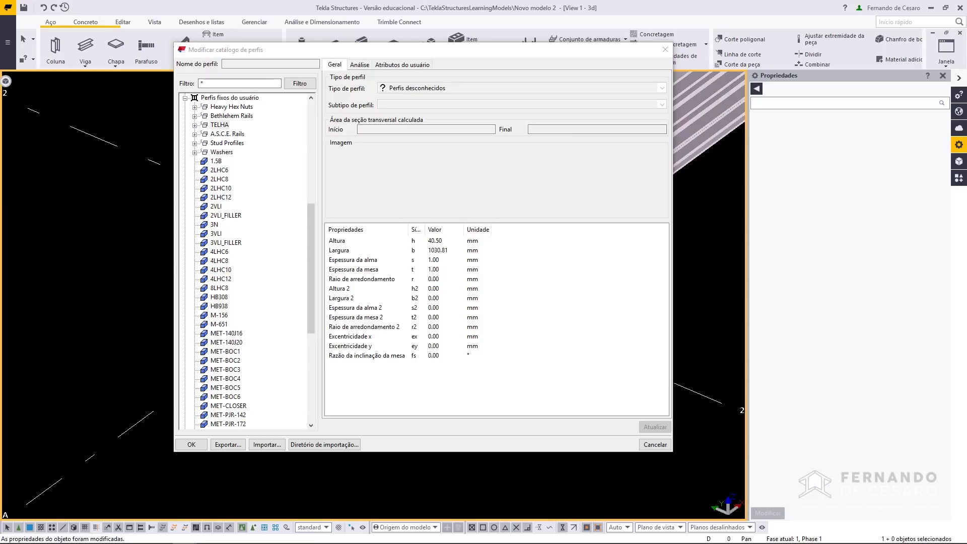
pyautogui.click(665, 49)
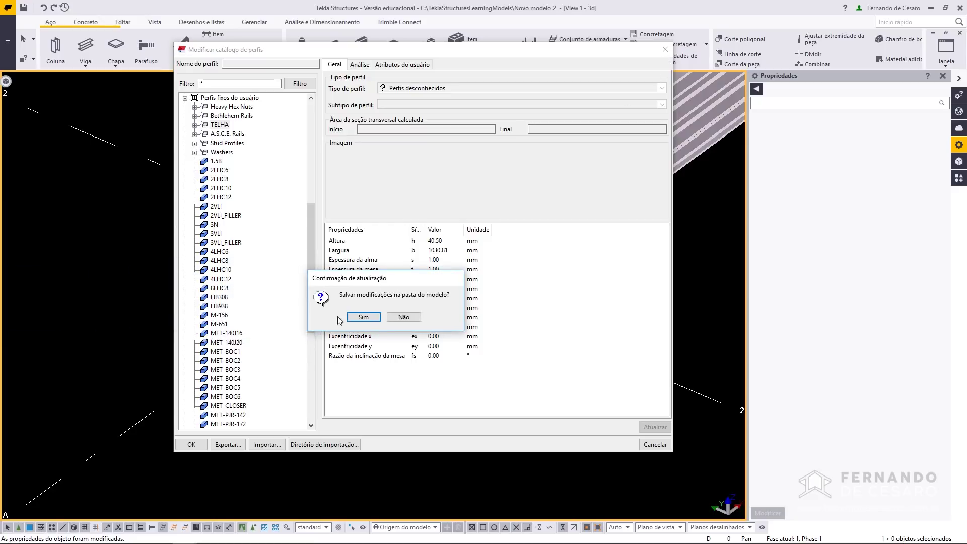
pyautogui.click(363, 318)
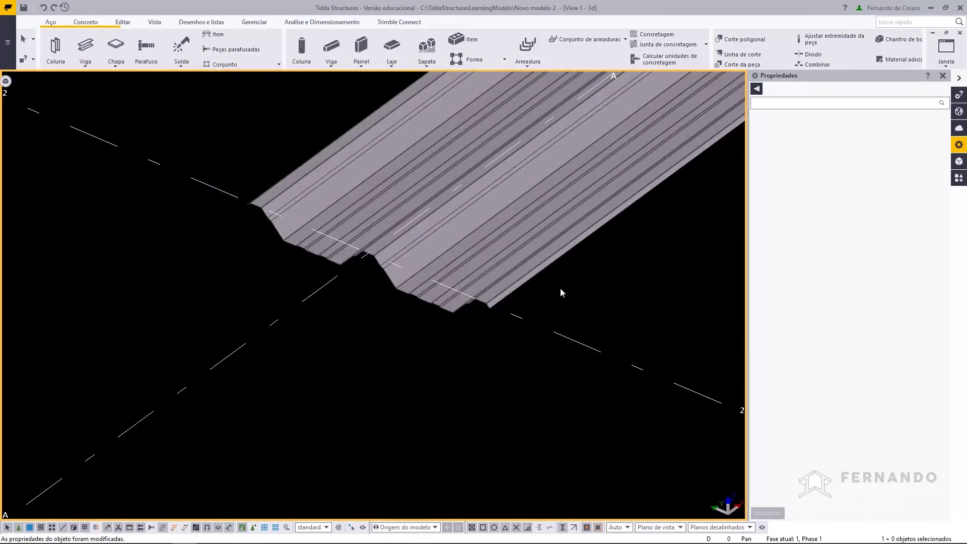
# - Open the DWG profile to library component from the applications and components catalog
pyautogui.scroll(-5, 214, 140)
pyautogui.scroll(-3, 423, 291)
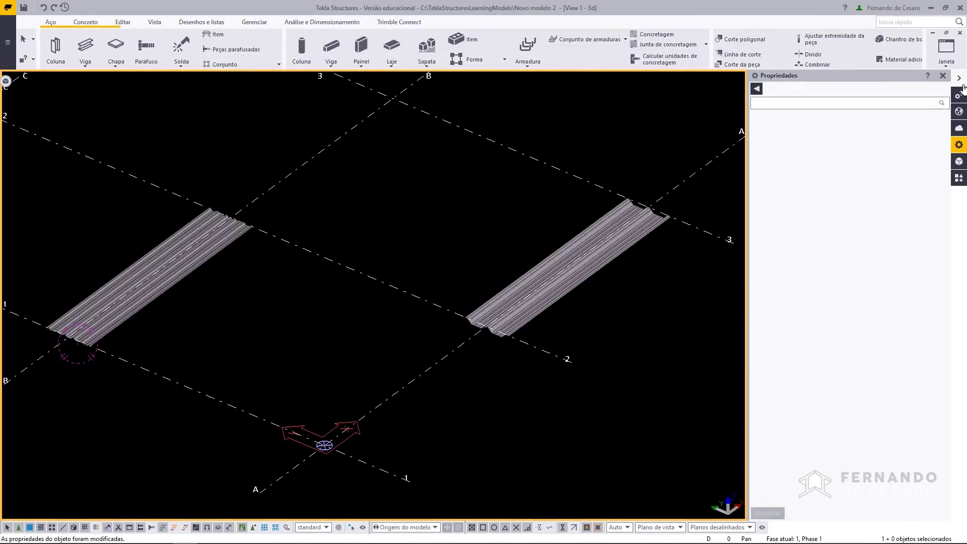
pyautogui.click(942, 74)
pyautogui.click(959, 178)
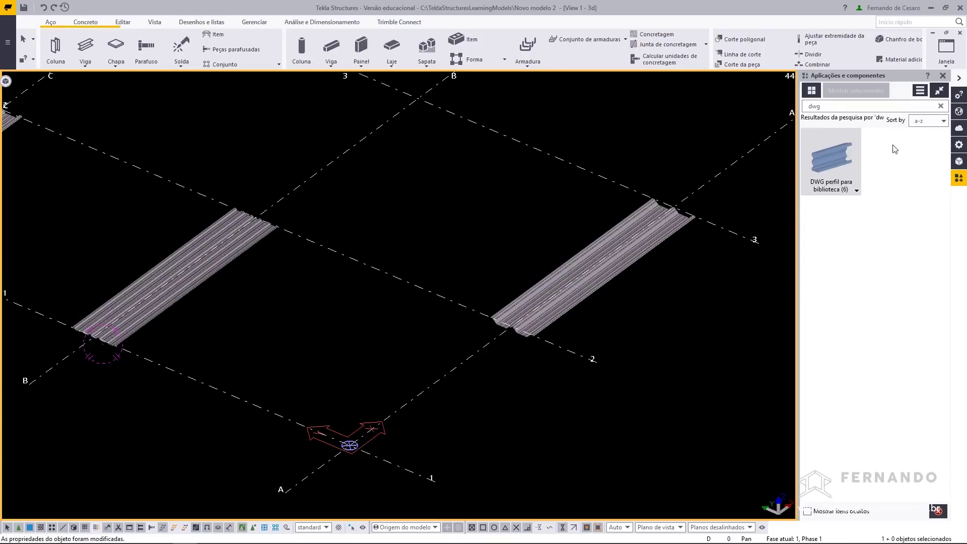
pyautogui.click(829, 105)
pyautogui.doubleClick(839, 161)
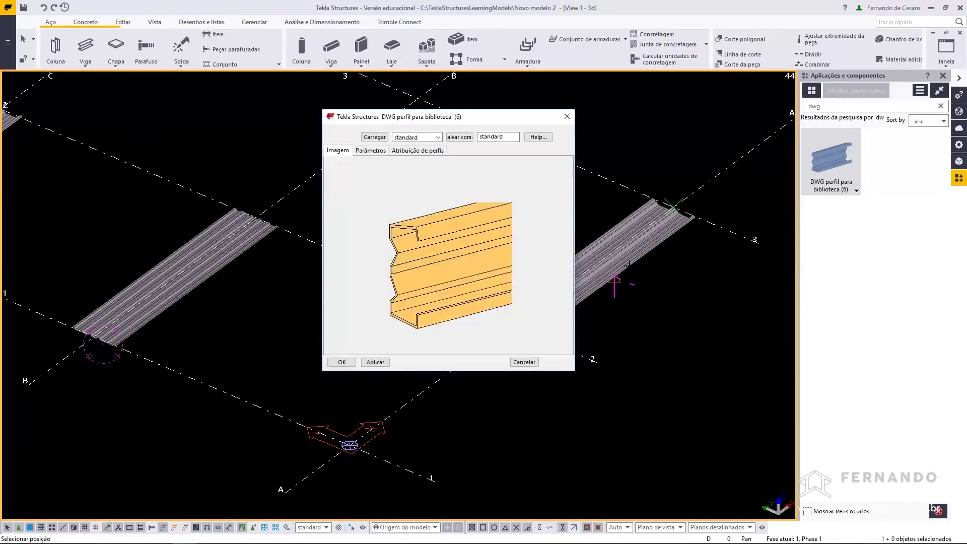
pyautogui.click(371, 150)
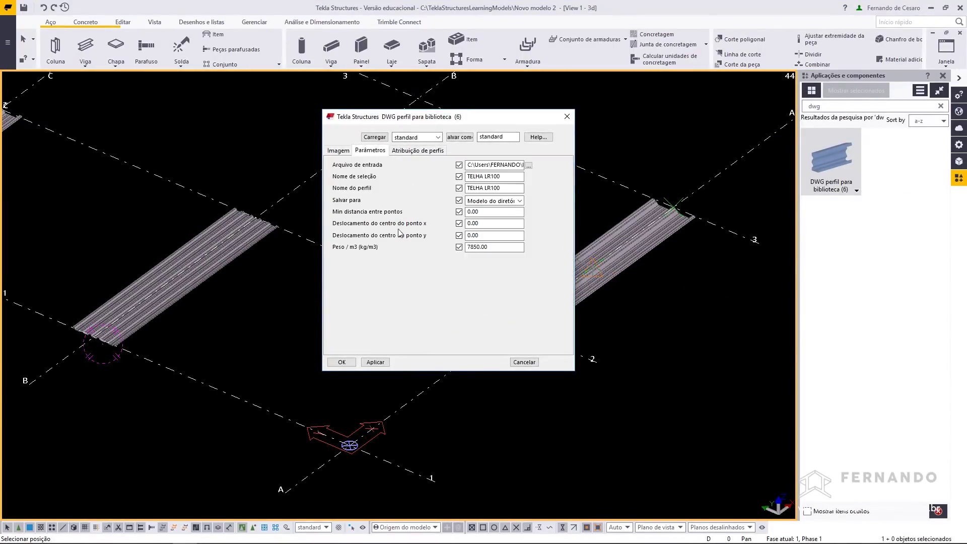
# - Load the TELHA LRZIP-63 drawing, name the profile TELHA LRZIP-63, and create it
pyautogui.click(529, 166)
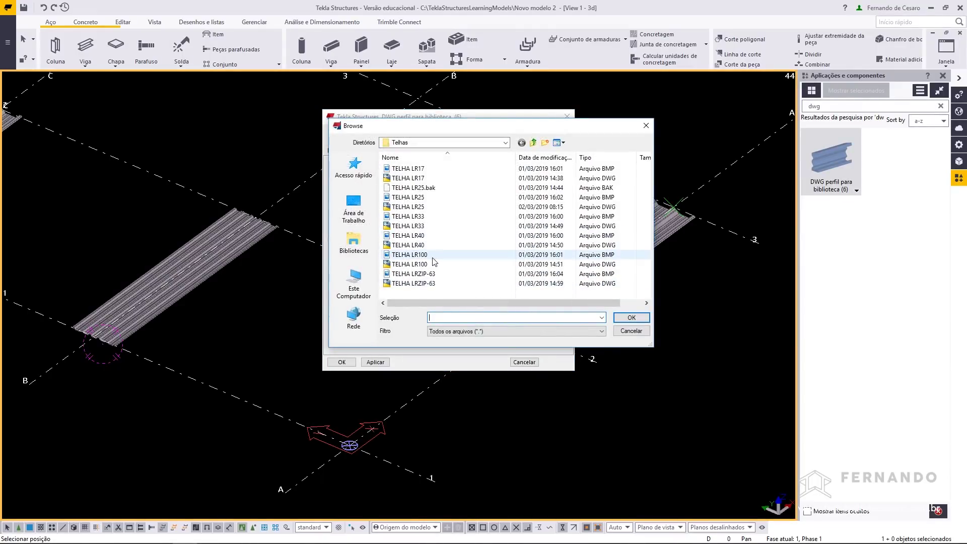
pyautogui.click(425, 283)
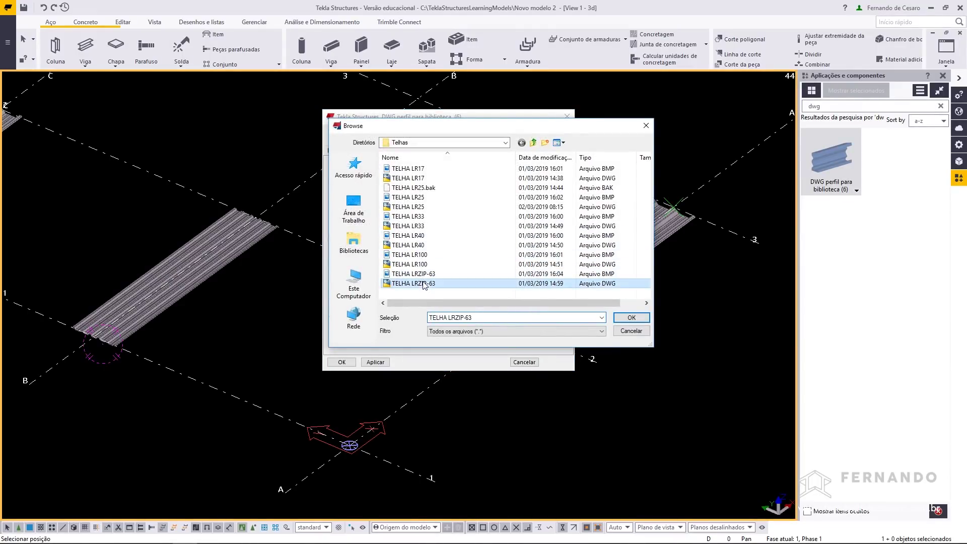
pyautogui.click(626, 320)
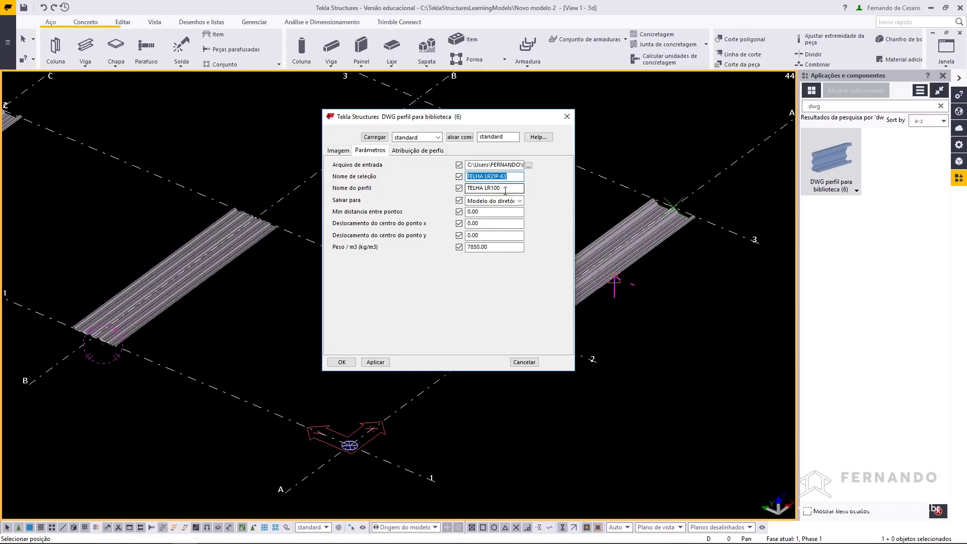
pyautogui.press('Tab')
pyautogui.write('TELHA LRZIP-63')
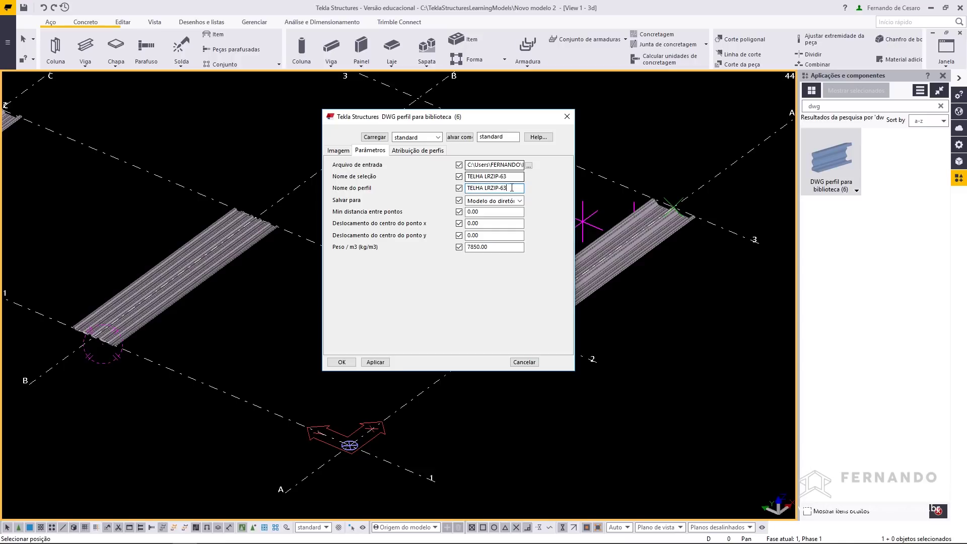
pyautogui.click(342, 362)
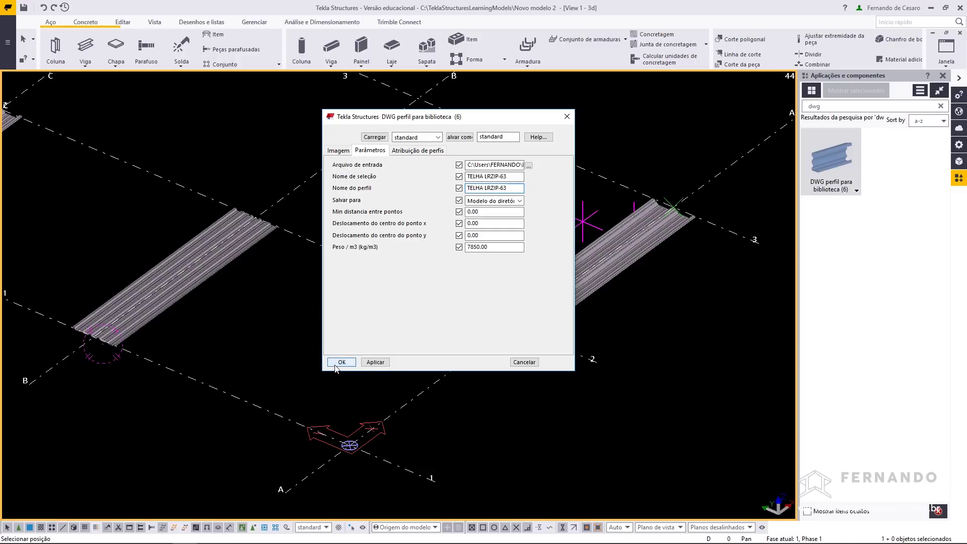
# - Draw a test beam between two grid points with the new tile profile and zoom in
pyautogui.moveTo(464, 167); pyautogui.dragTo(360, 302, button='middle')
pyautogui.click(361, 302)
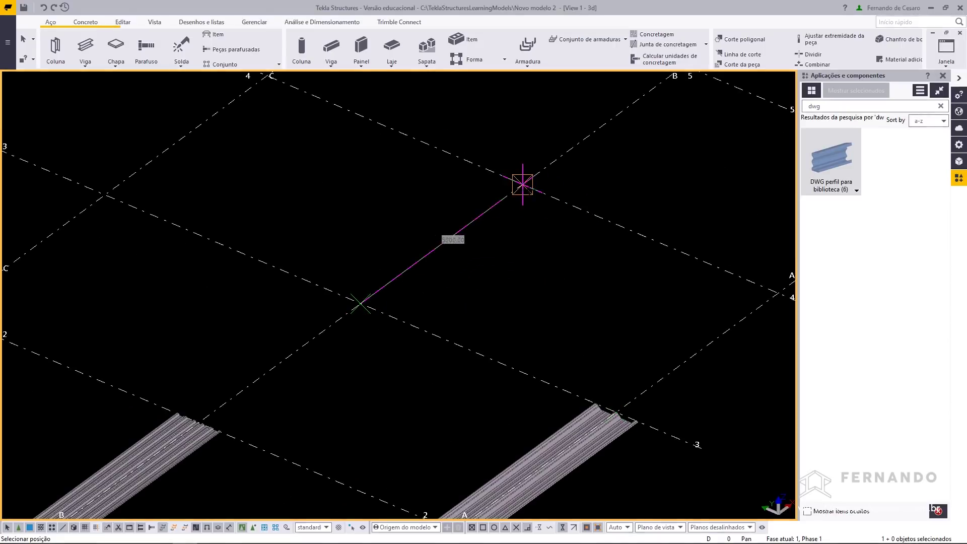
pyautogui.click(522, 185)
pyautogui.rightClick(552, 276)
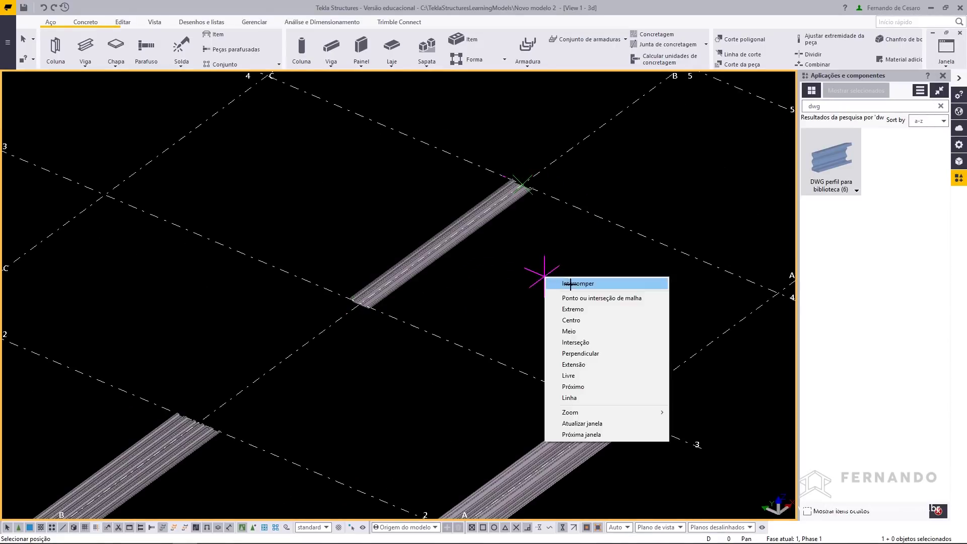
pyautogui.click(559, 281)
pyautogui.scroll(2, 379, 305)
pyautogui.scroll(2, 379, 304)
pyautogui.scroll(2, 388, 314)
pyautogui.scroll(1, 391, 317)
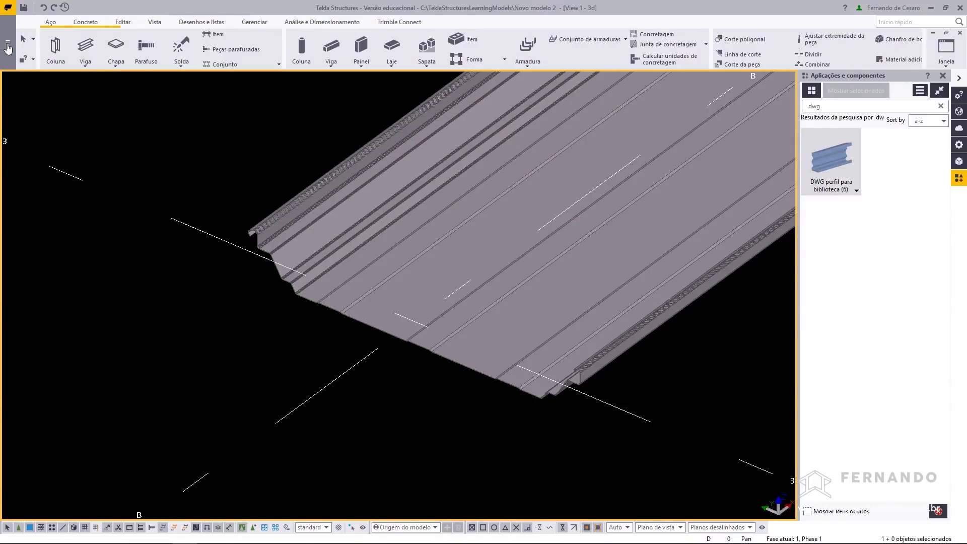
# - Open the profile catalog and expand the TELHA group under user-defined fixed profiles
pyautogui.click(8, 7)
pyautogui.click(71, 244)
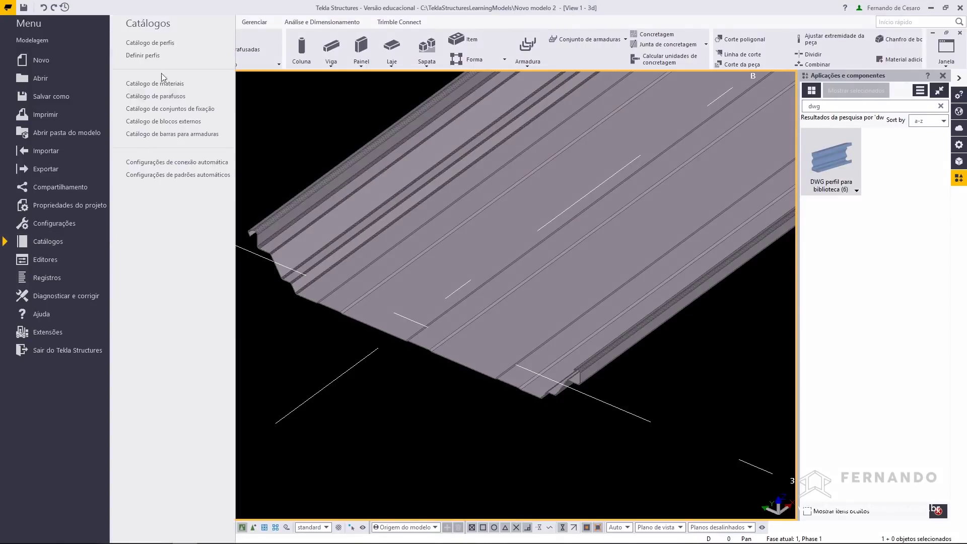
pyautogui.click(172, 48)
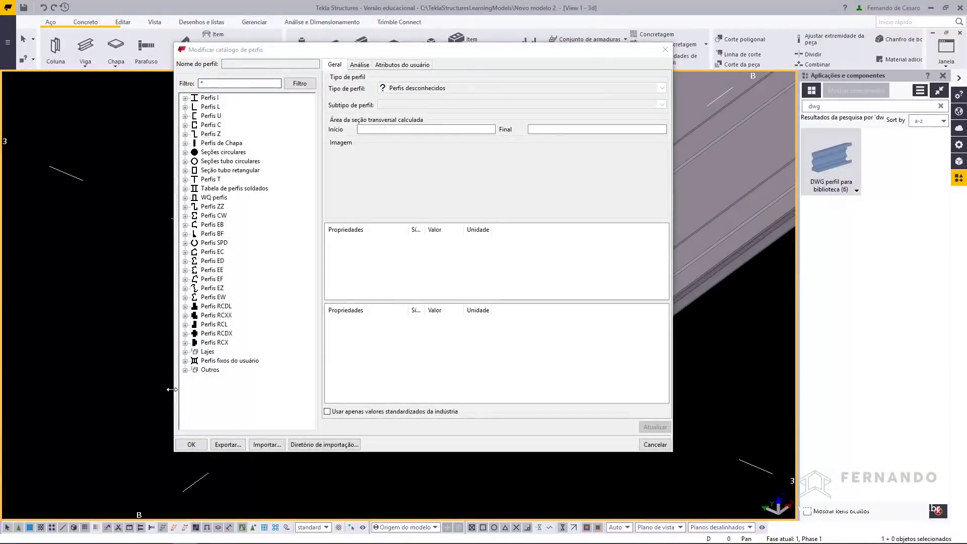
pyautogui.click(185, 361)
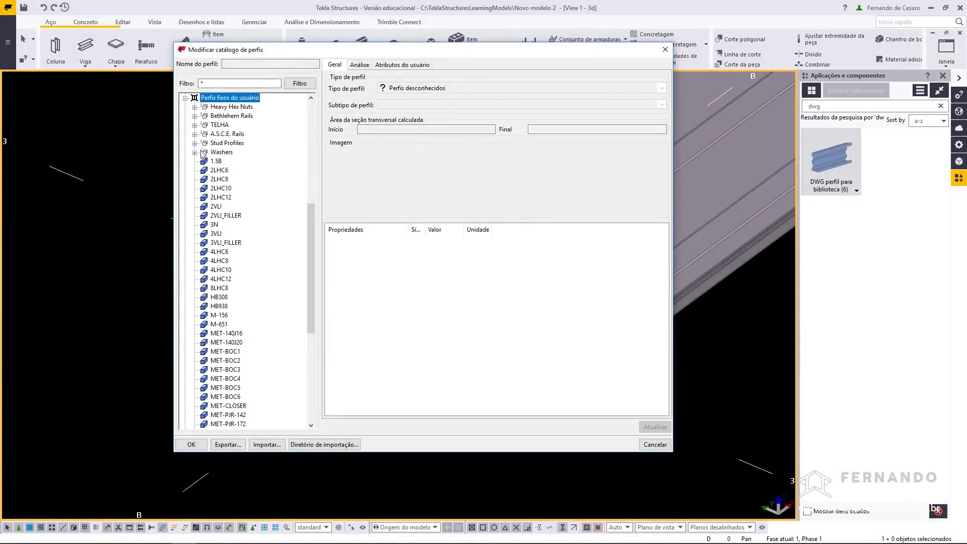
pyautogui.click(195, 126)
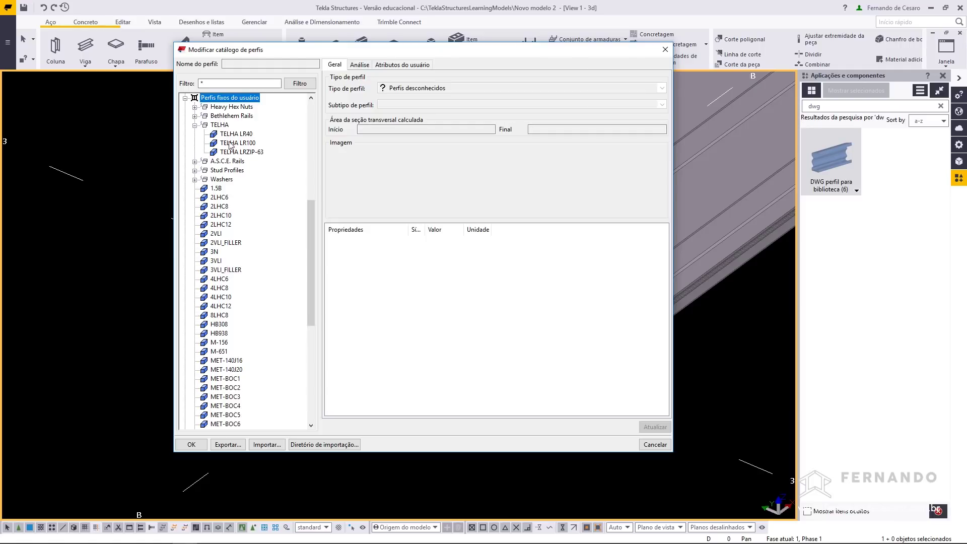
# - Compare the TELHA LR100 and LR40 profile properties in the catalog
pyautogui.click(237, 143)
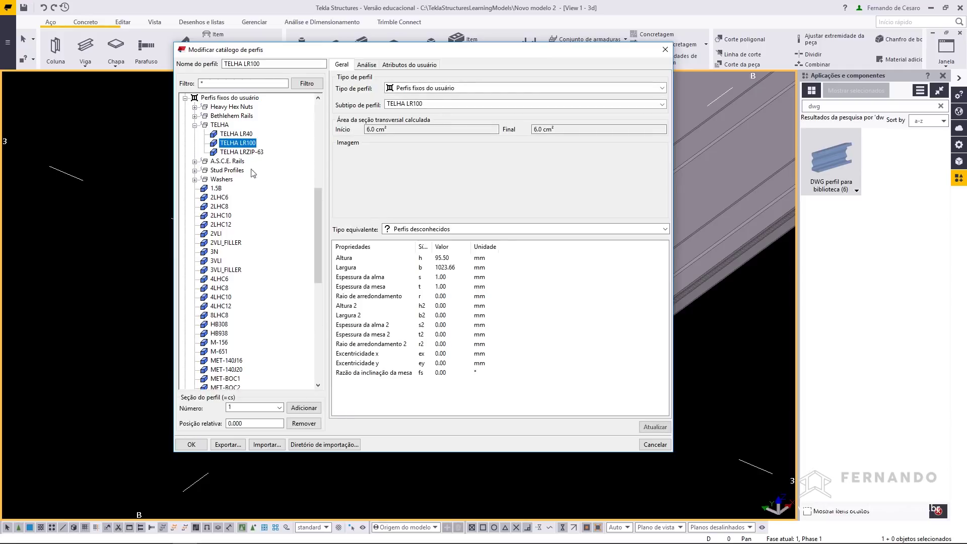
pyautogui.click(241, 135)
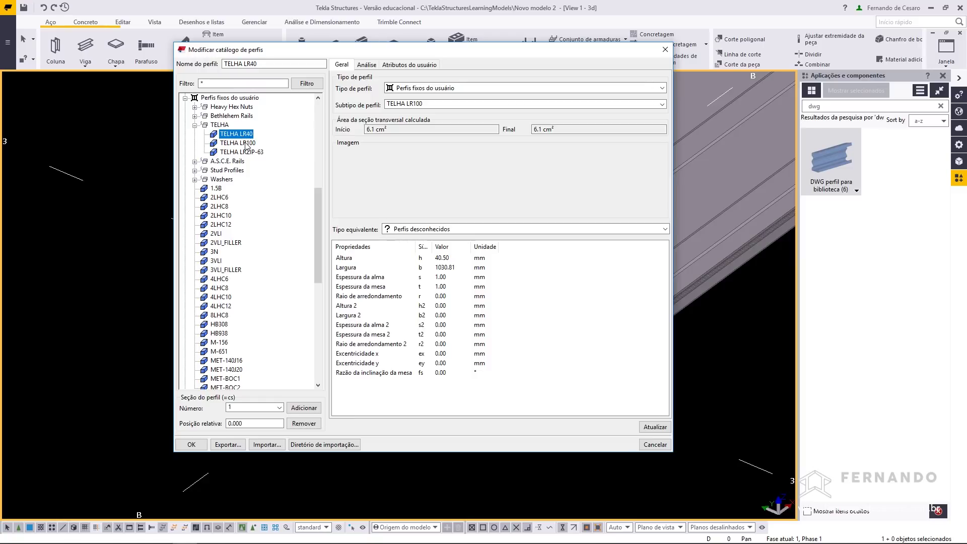
pyautogui.click(238, 143)
pyautogui.click(241, 134)
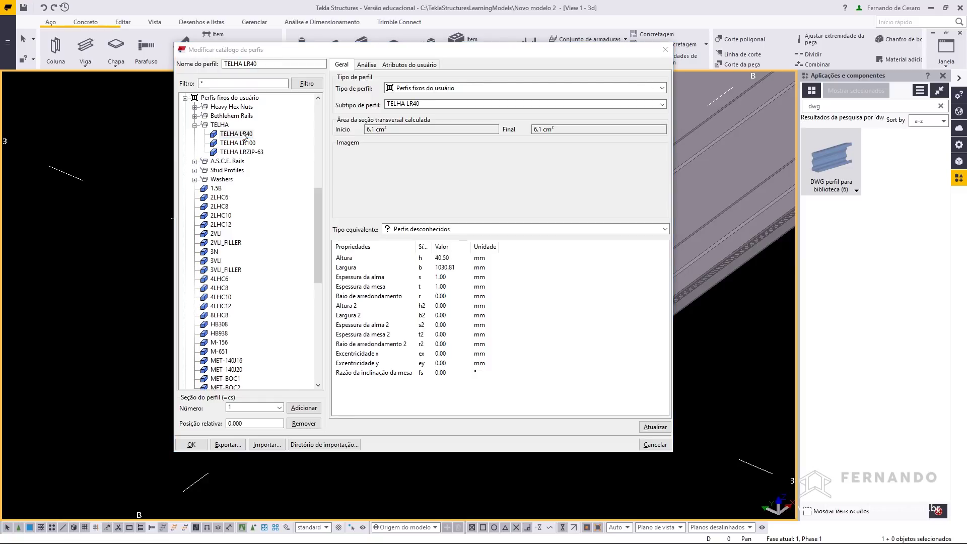
pyautogui.click(243, 135)
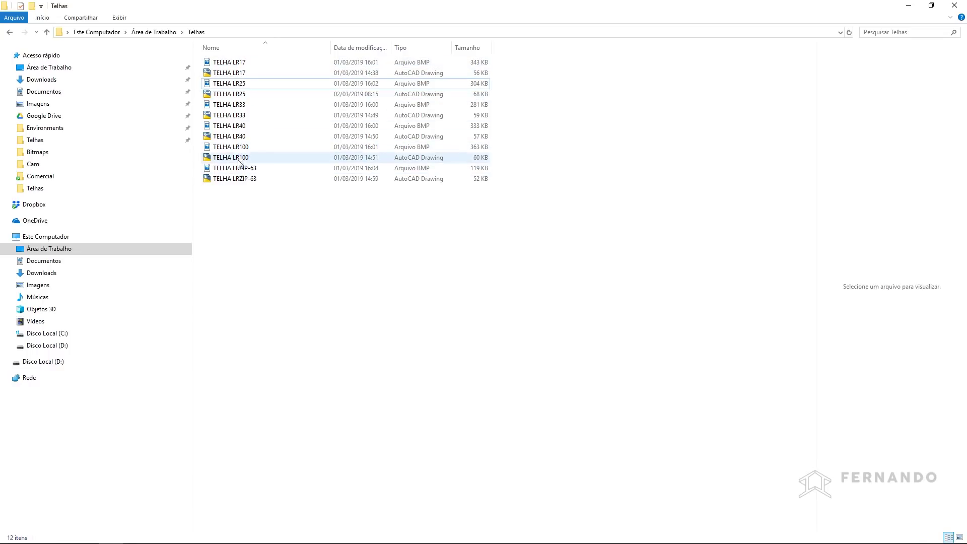
# - Preview the TELHA LR40 and TELHA LR100 BMP images in Photos
pyautogui.doubleClick(243, 127)
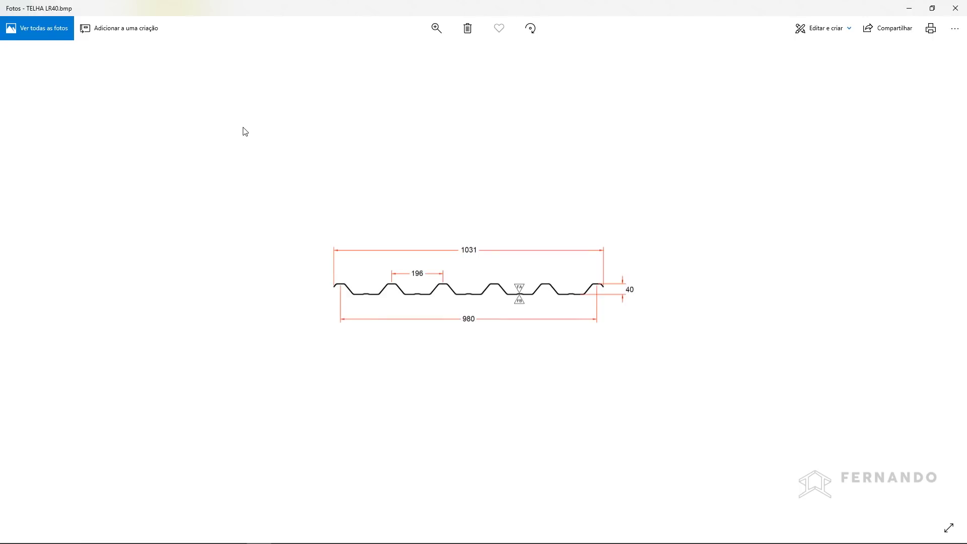
pyautogui.click(956, 8)
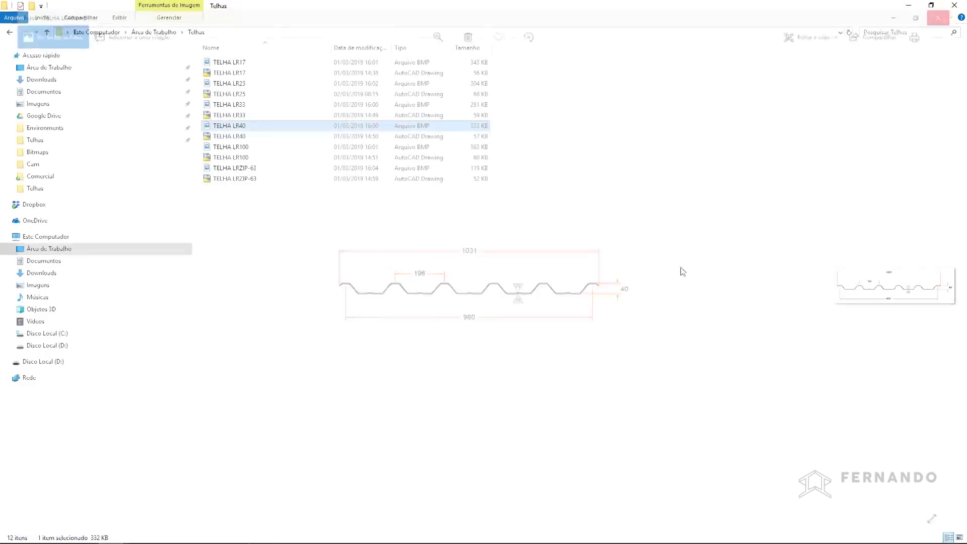
pyautogui.doubleClick(247, 147)
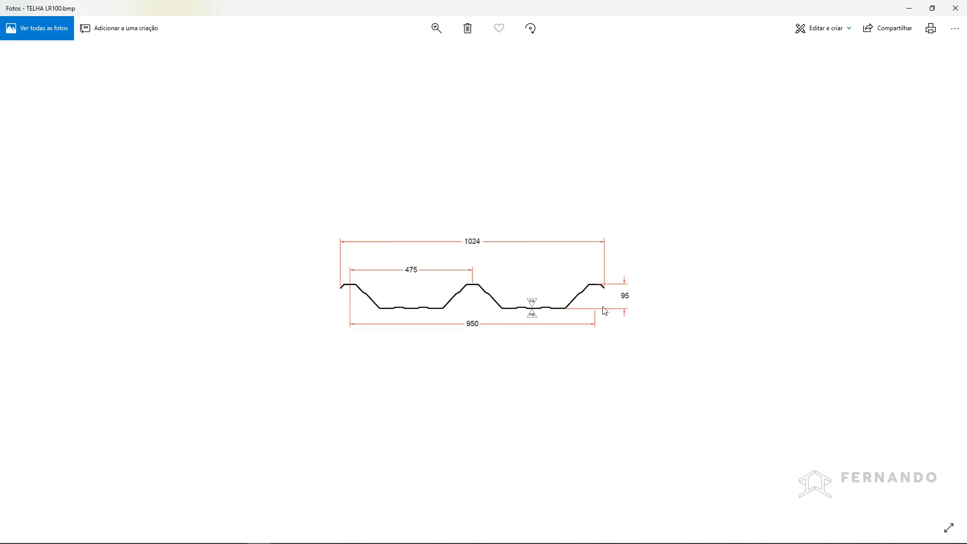
pyautogui.click(955, 8)
# - Select four TELHA BMP images, starting with TELHA LRZIP-63, in the Telhas folder
pyautogui.click(233, 168)
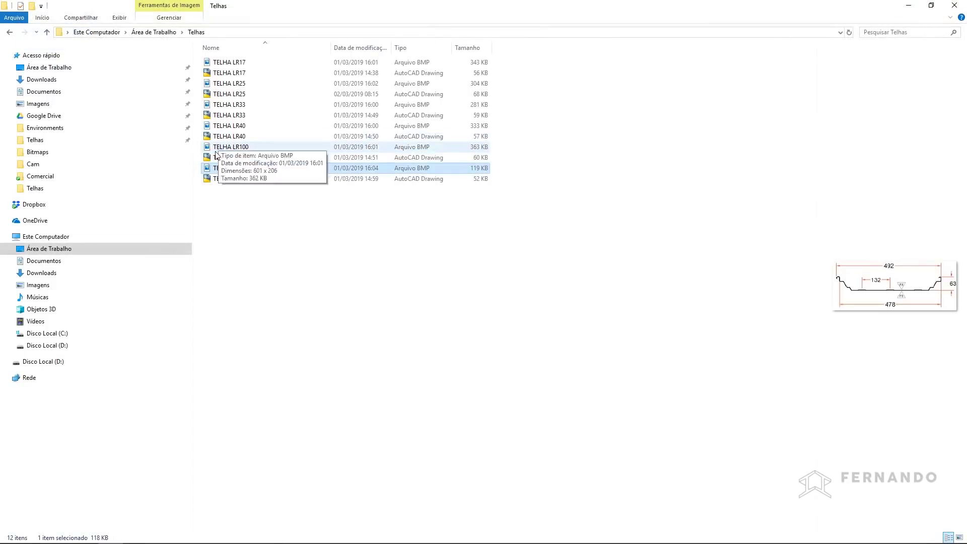
pyautogui.keyDown('ctrl'); pyautogui.click(219, 147); pyautogui.keyUp('ctrl')
pyautogui.keyDown('ctrl'); pyautogui.click(219, 126); pyautogui.keyUp('ctrl')
pyautogui.keyDown('ctrl'); pyautogui.click(221, 105); pyautogui.keyUp('ctrl')
# - Add TELHA LR17 and one more image to the selection and copy all six BMPs
pyautogui.keyDown('ctrl'); pyautogui.click(222, 84); pyautogui.keyUp('ctrl')
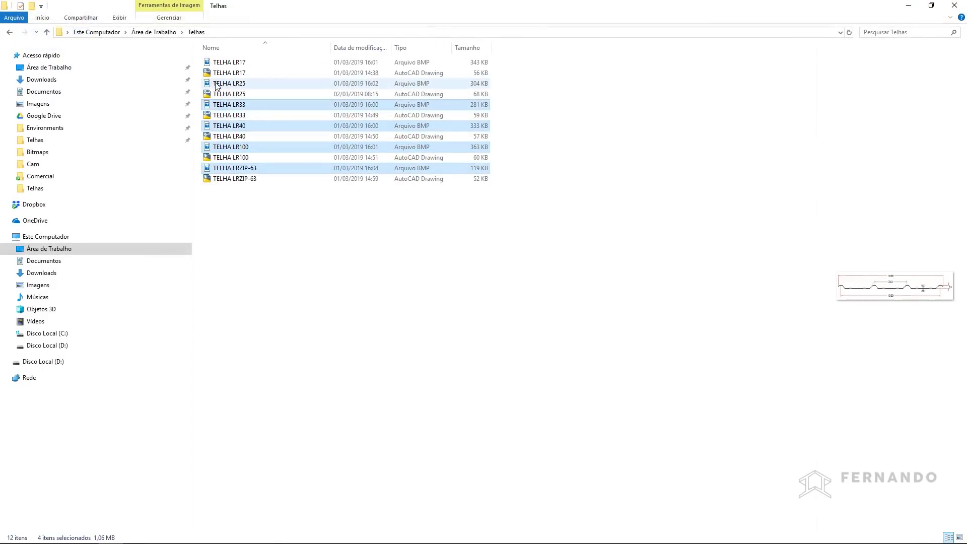
pyautogui.keyDown('ctrl'); pyautogui.click(222, 64); pyautogui.keyUp('ctrl')
pyautogui.rightClick(222, 61)
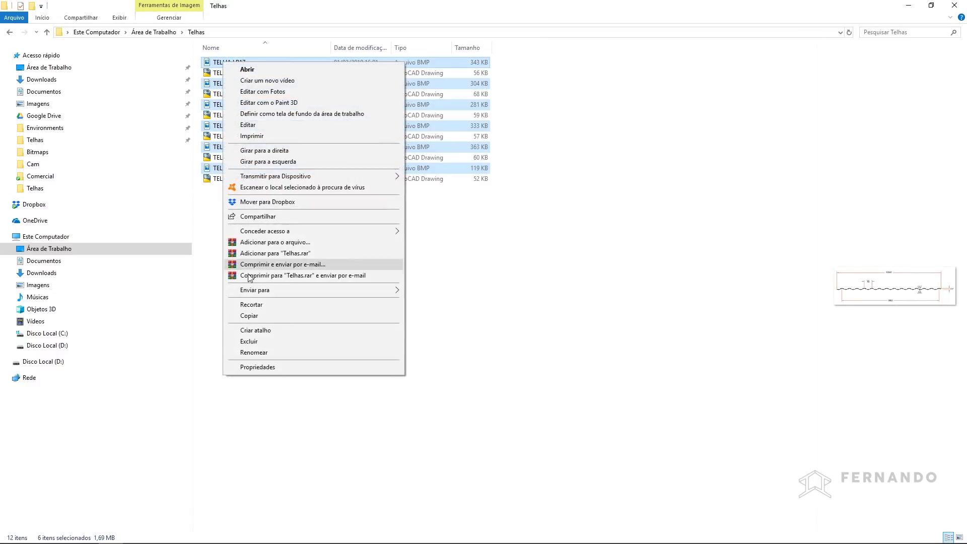
pyautogui.click(251, 315)
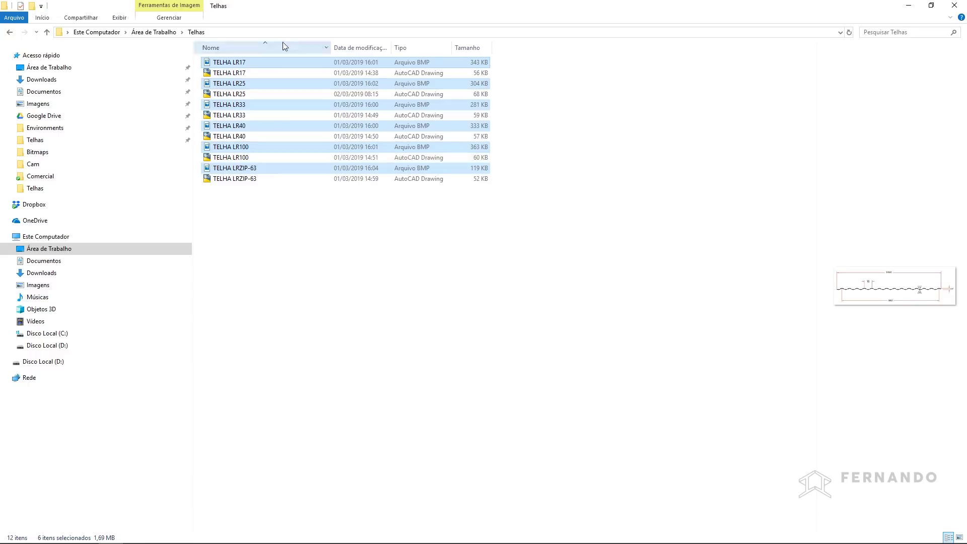
# - Navigate File Explorer to %PROGRAMDATA% on drive C
pyautogui.click(243, 33)
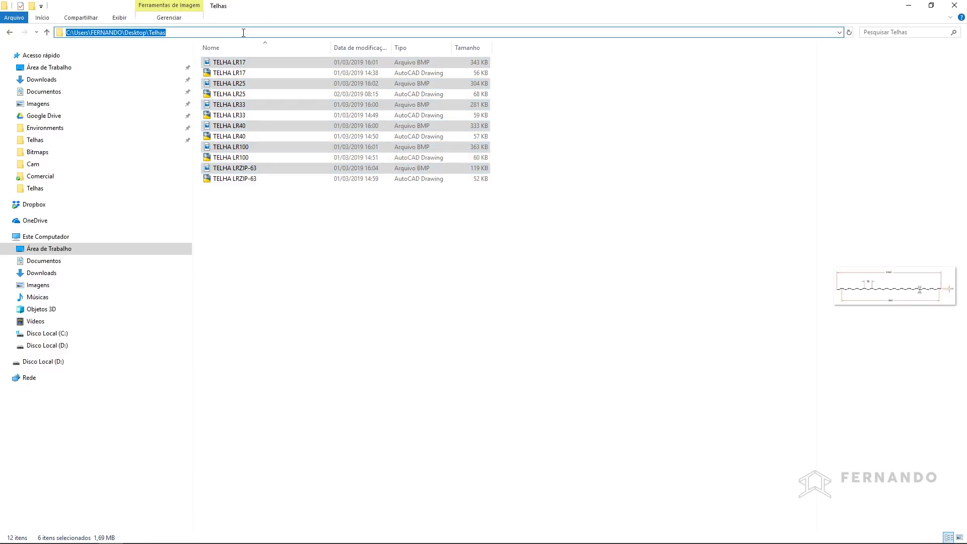
pyautogui.write('%')
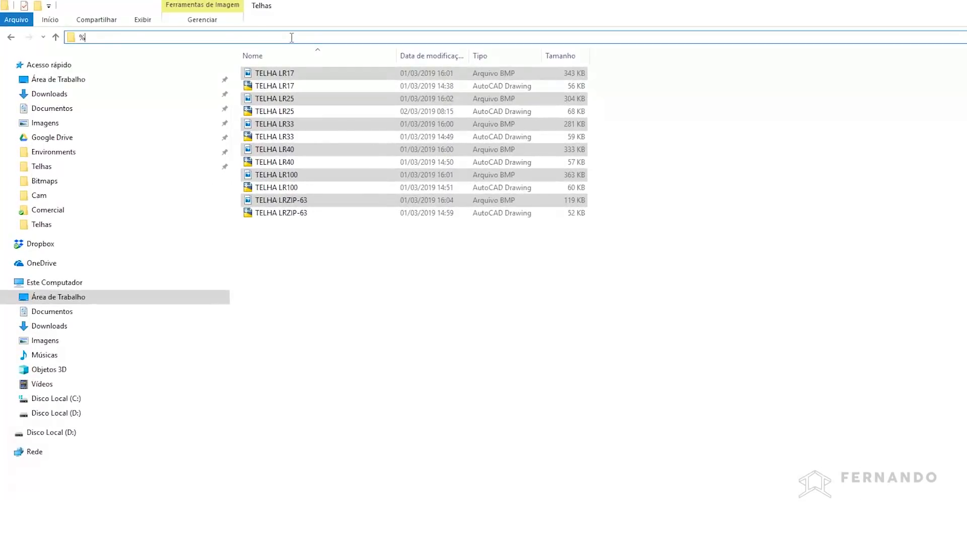
pyautogui.write('PROGRAM')
pyautogui.press('BackSpace')
pyautogui.press('BackSpace')
pyautogui.press('BackSpace')
pyautogui.write('RAMDATA')
pyautogui.write('%')
pyautogui.press('Return')
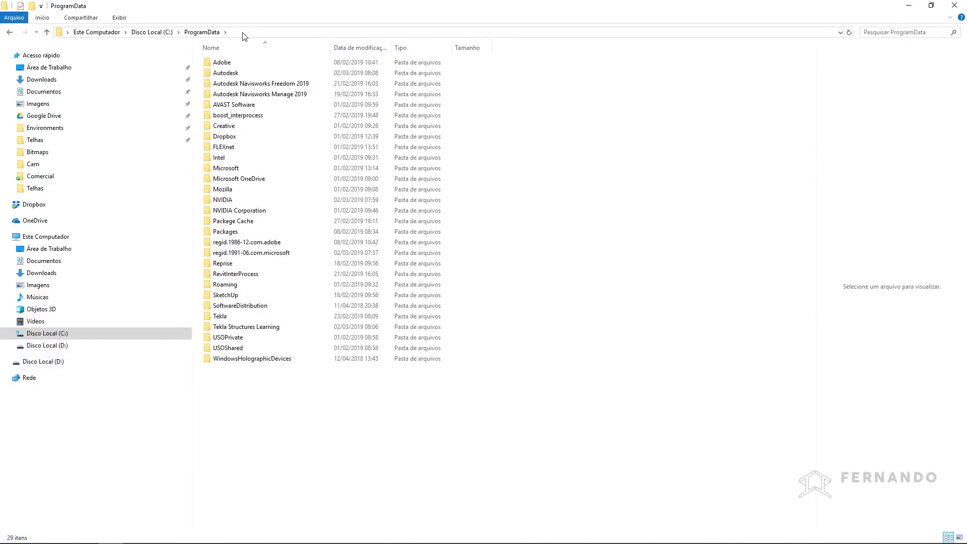
# - Open the Tekla Structures Learning\2018i\Bitmaps folder under ProgramData
pyautogui.doubleClick(257, 327)
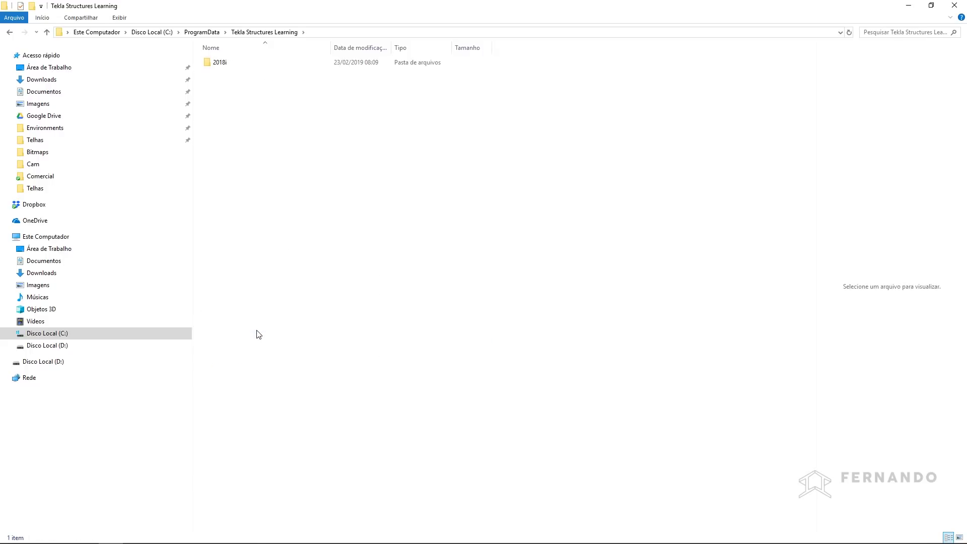
pyautogui.click(222, 62)
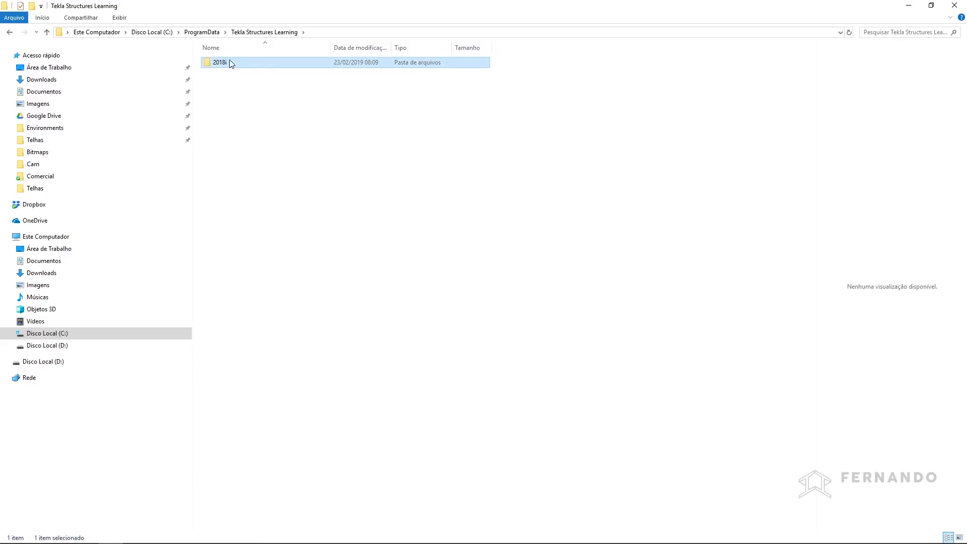
pyautogui.doubleClick(235, 62)
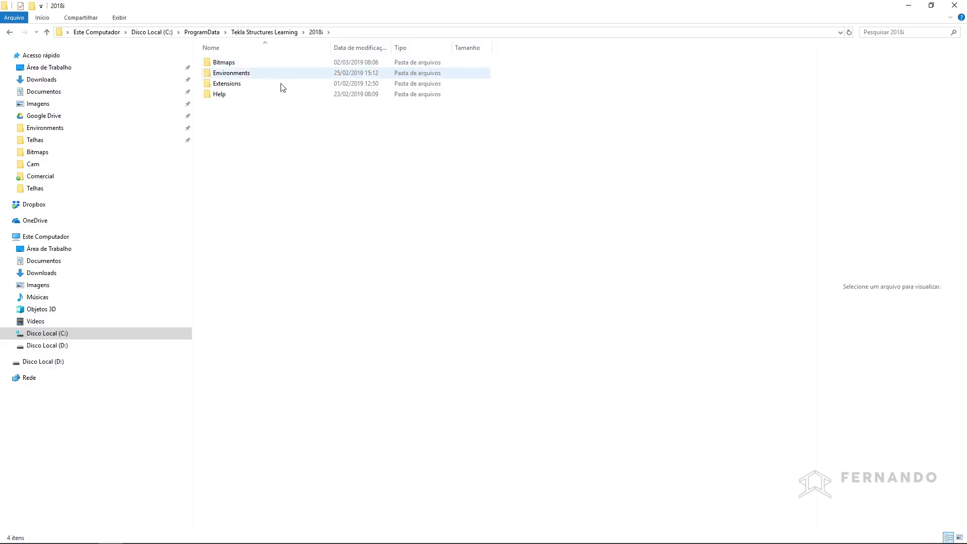
pyautogui.click(228, 67)
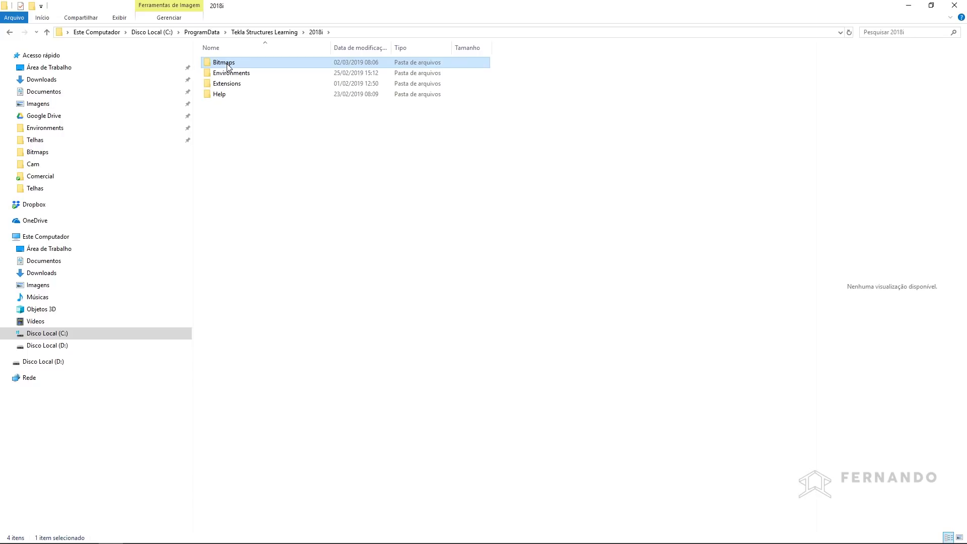
pyautogui.doubleClick(228, 67)
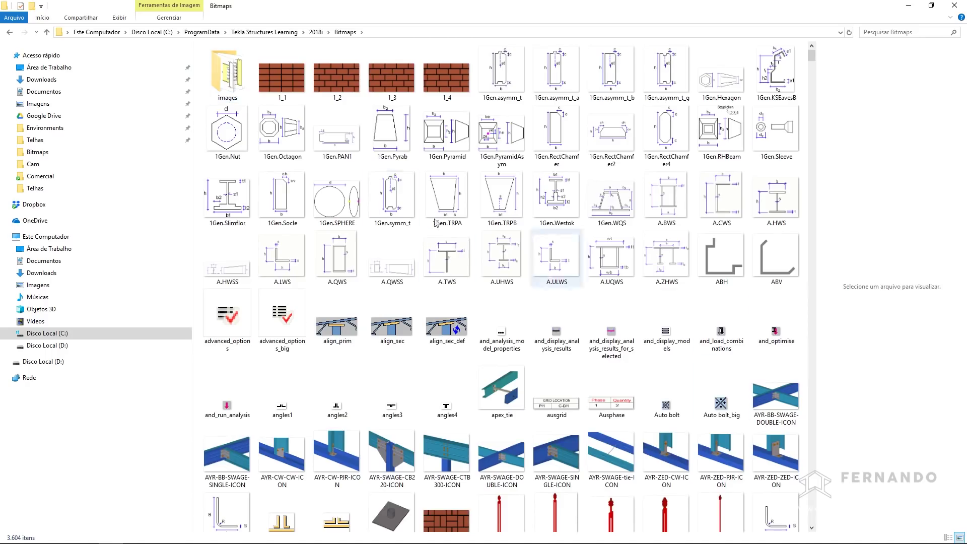
# - Paste the six TELHA BMP images into the Bitmaps folder
pyautogui.scroll(-5, 431, 137)
pyautogui.scroll(-5, 432, 137)
pyautogui.scroll(10, 500, 98)
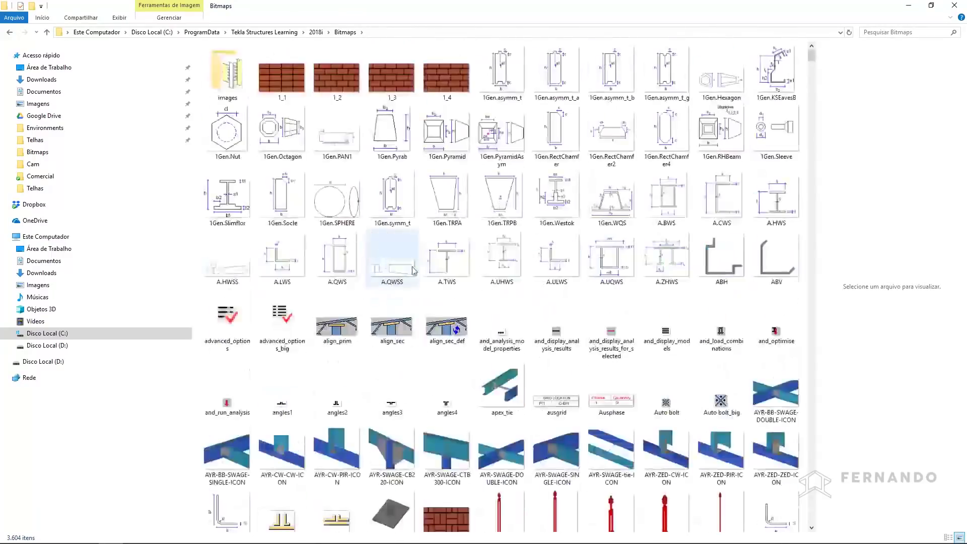
pyautogui.rightClick(479, 104)
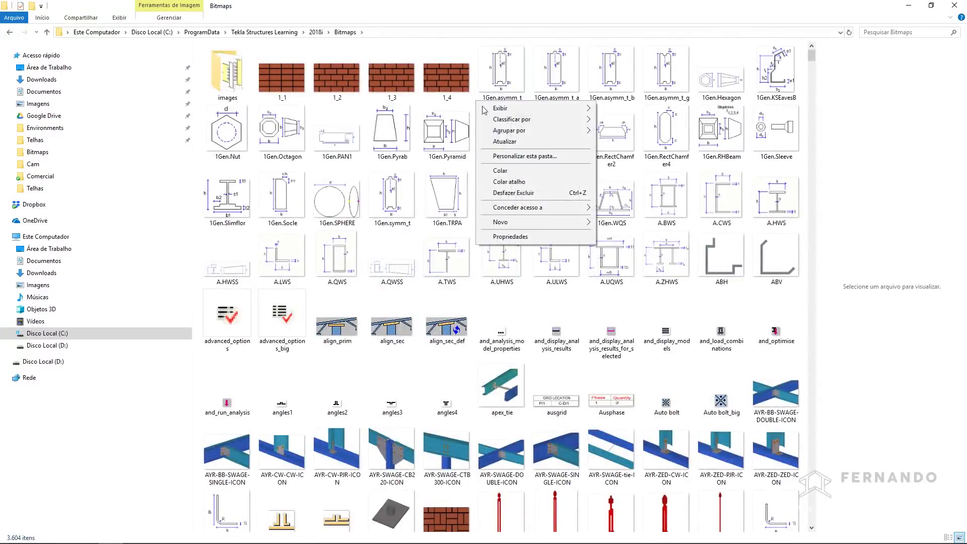
pyautogui.click(504, 172)
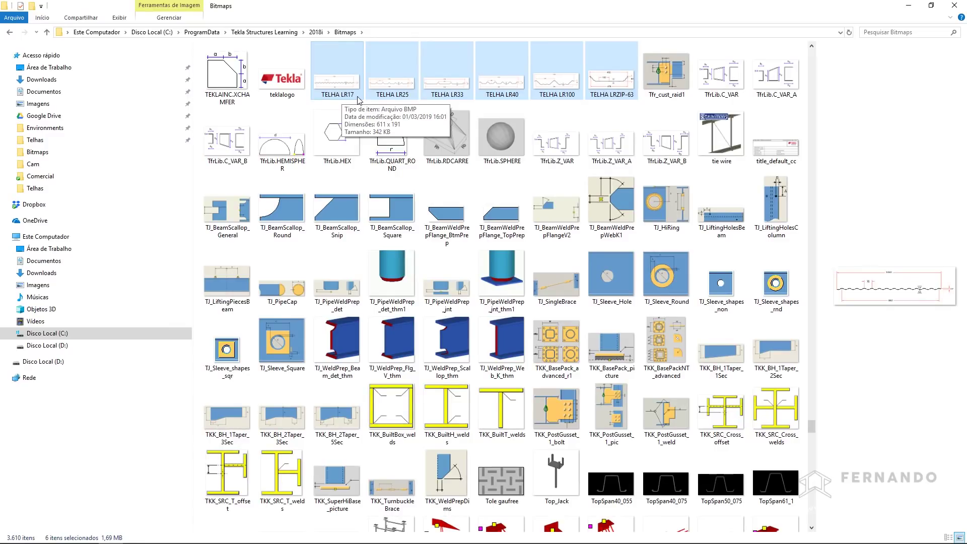
# - Review TELHA LR100, LRZIP-63 and LR40 images in the profile catalog, then close it
pyautogui.click(959, 6)
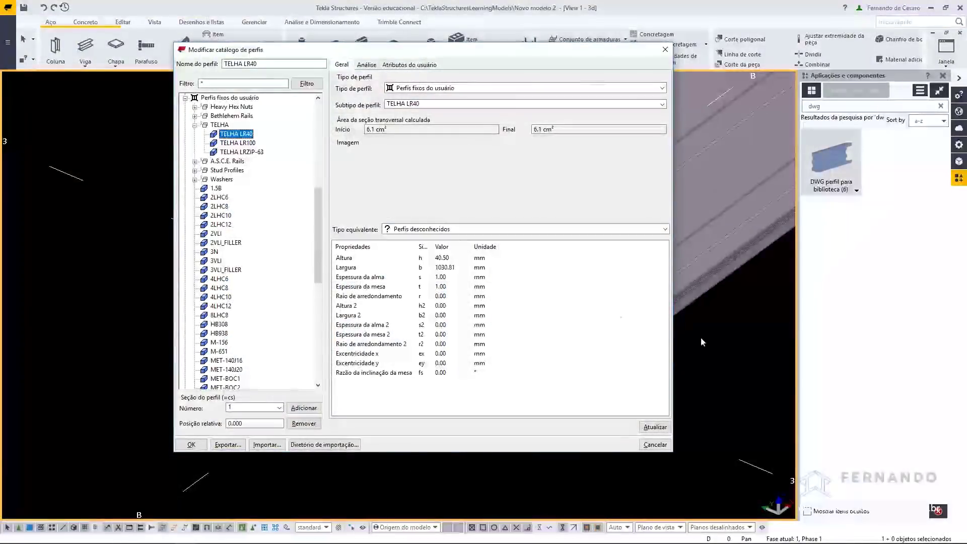
pyautogui.click(238, 143)
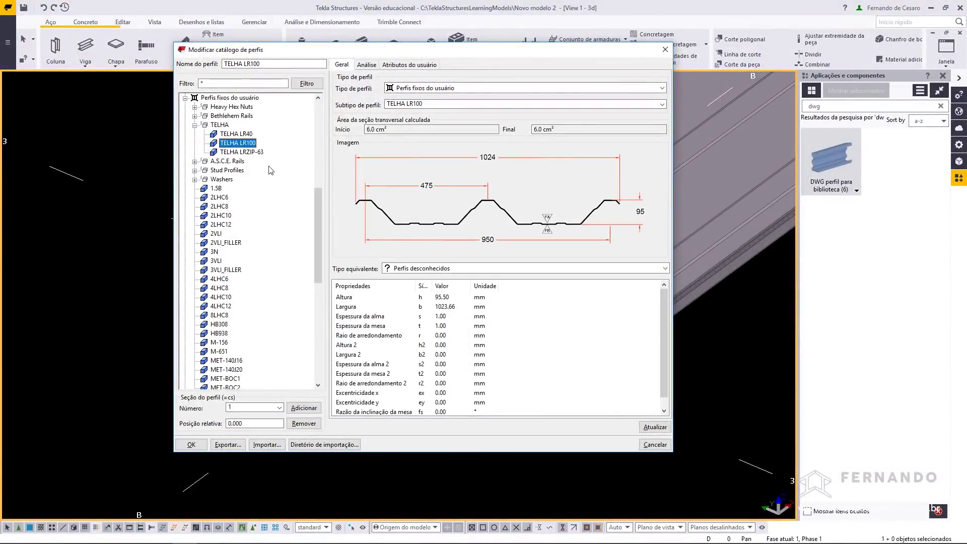
pyautogui.click(242, 152)
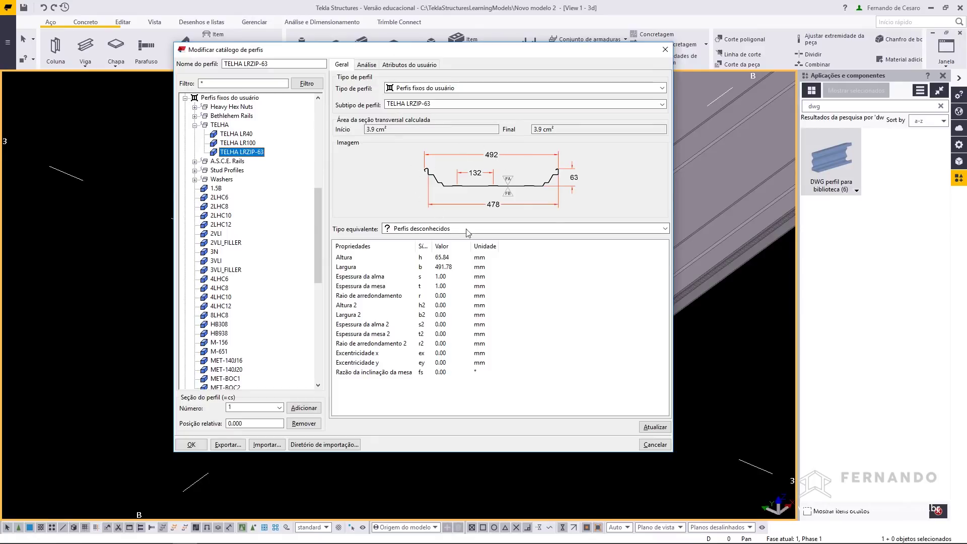
pyautogui.click(238, 144)
pyautogui.click(232, 134)
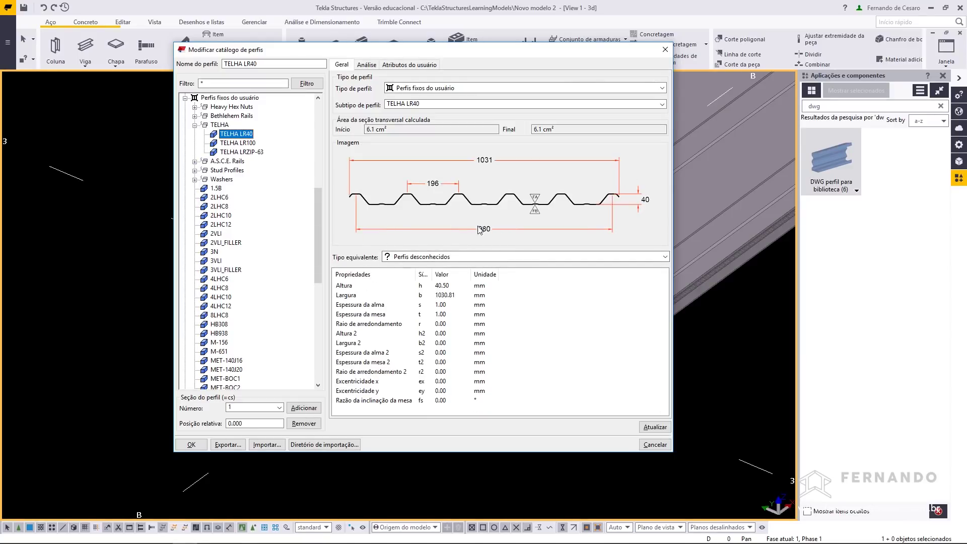
pyautogui.click(665, 49)
# - Change the roof sheet's profile from TELHA LR100 to TELHA LR40
pyautogui.scroll(3, 446, 305)
pyautogui.scroll(-2, 445, 305)
pyautogui.scroll(-3, 459, 367)
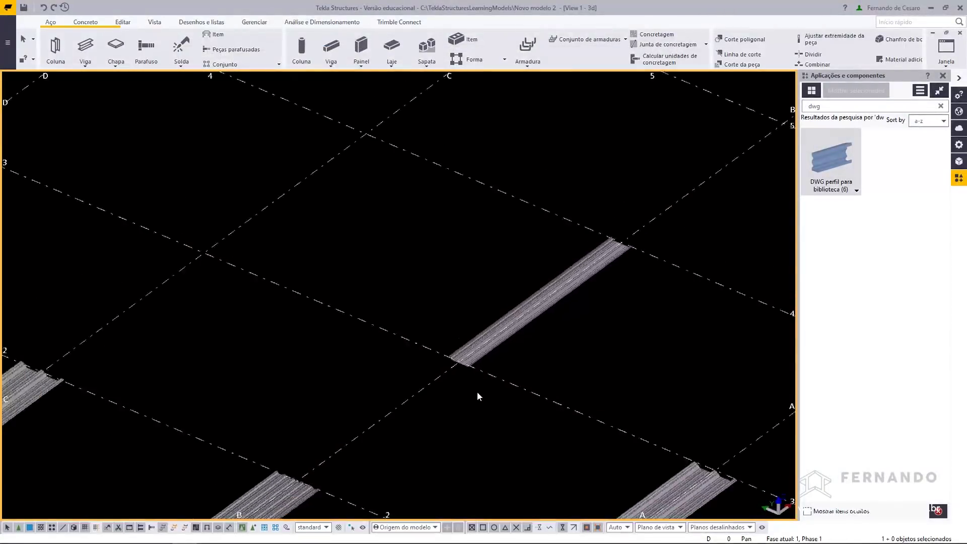
pyautogui.scroll(-3, 477, 391)
pyautogui.scroll(5, 475, 253)
pyautogui.scroll(-3, 557, 255)
pyautogui.scroll(4, 575, 224)
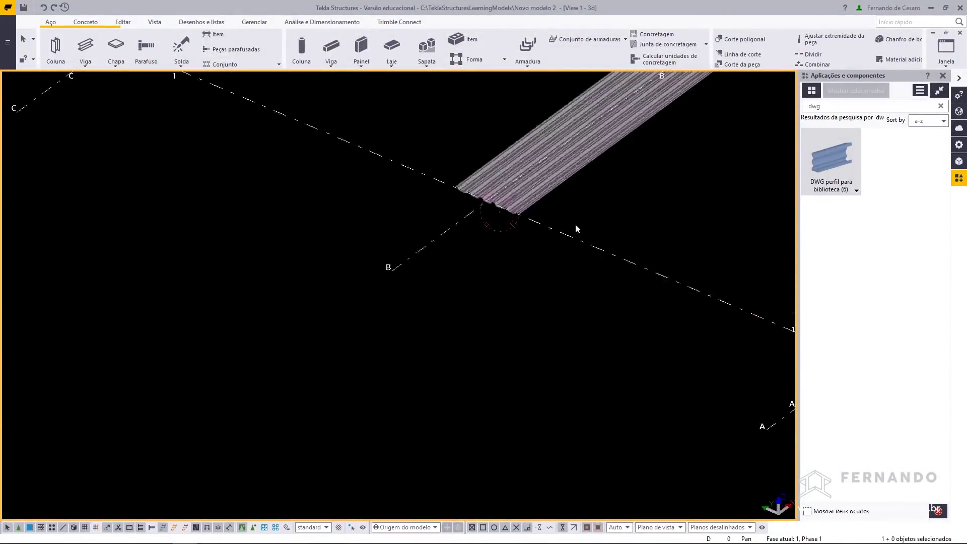
pyautogui.scroll(2, 564, 135)
pyautogui.scroll(-1, 503, 261)
pyautogui.scroll(-3, 419, 168)
pyautogui.scroll(1, 419, 167)
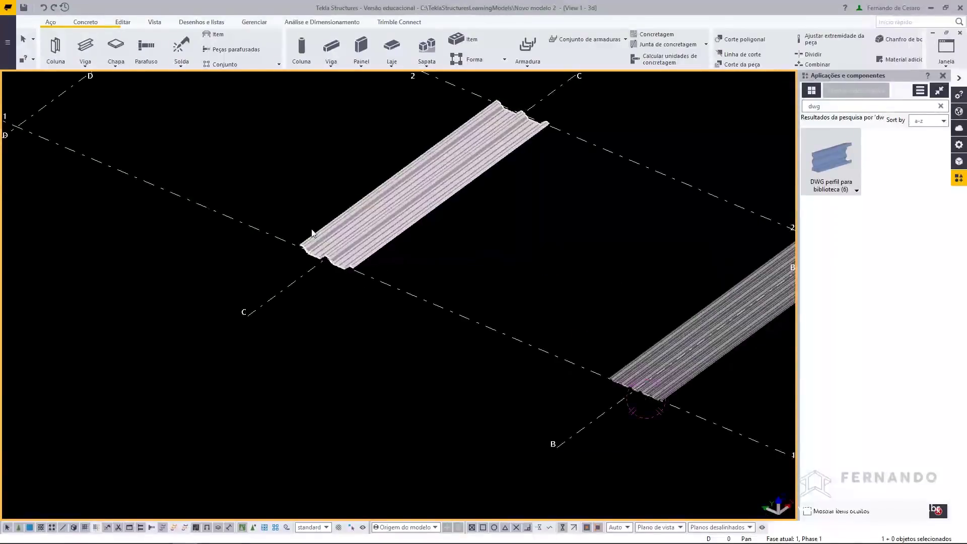
pyautogui.scroll(-2, 687, 301)
pyautogui.moveTo(687, 301); pyautogui.dragTo(508, 198, button='middle')
pyautogui.scroll(3, 507, 198)
pyautogui.click(503, 217)
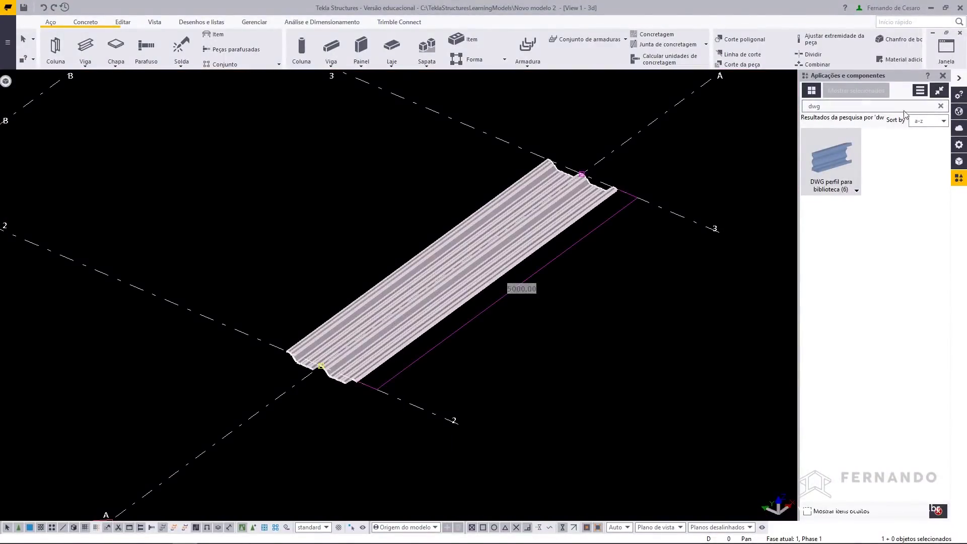
pyautogui.click(939, 90)
pyautogui.click(959, 144)
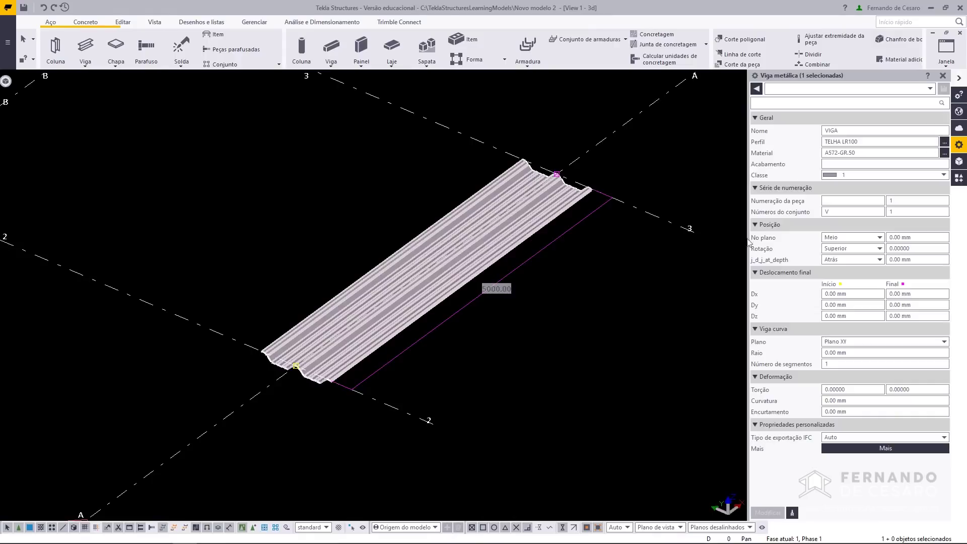
pyautogui.click(864, 141)
pyautogui.press('BackSpace')
pyautogui.press('BackSpace')
pyautogui.press('BackSpace')
pyautogui.write('40')
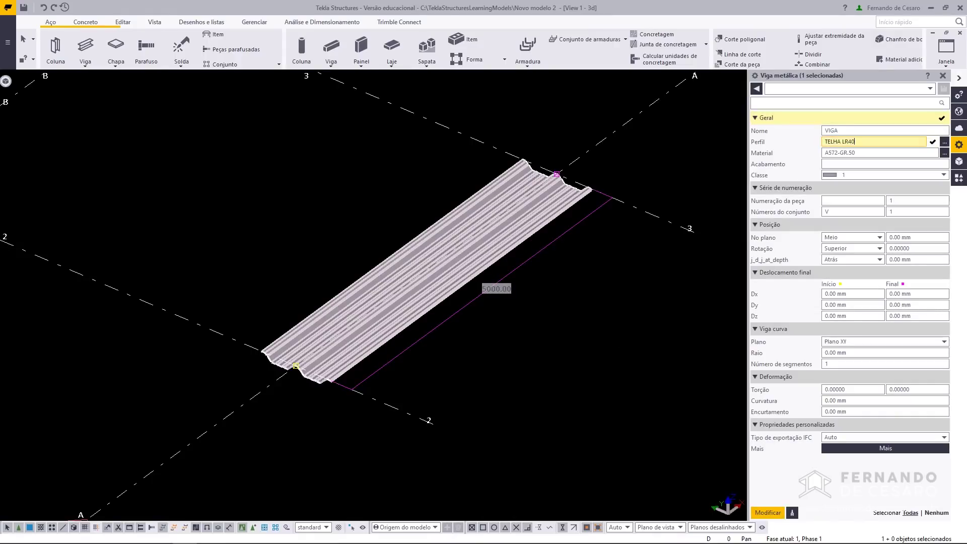
pyautogui.click(767, 512)
pyautogui.click(558, 434)
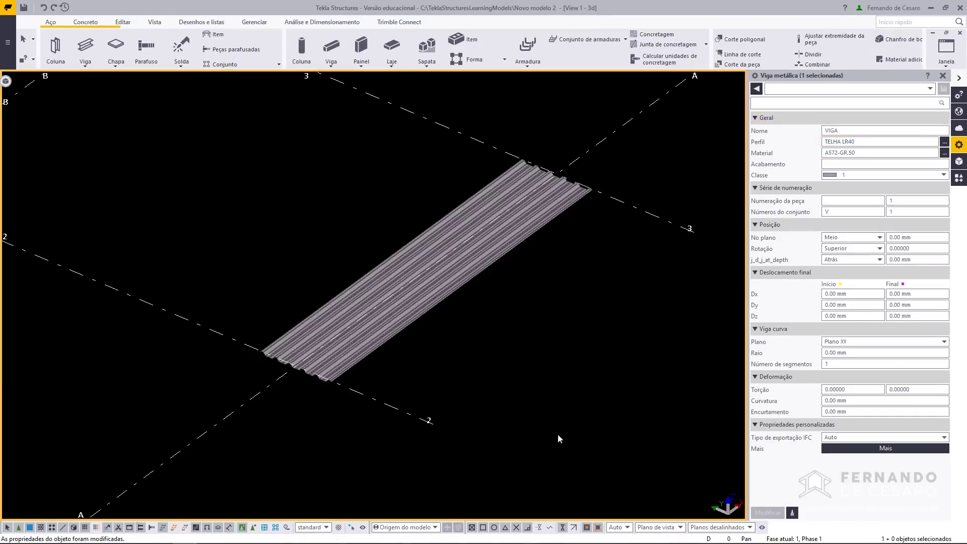
# - Copy the roof sheet 980 mm alongside the original and fit the view
pyautogui.scroll(3, 404, 246)
pyautogui.scroll(2, 384, 233)
pyautogui.scroll(-3, 385, 234)
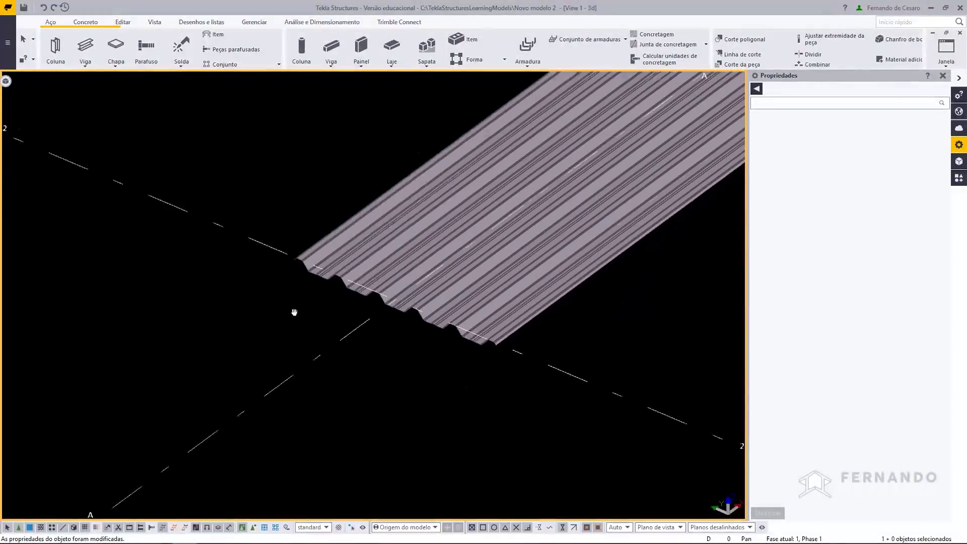
pyautogui.scroll(2, 415, 289)
pyautogui.rightClick(418, 290)
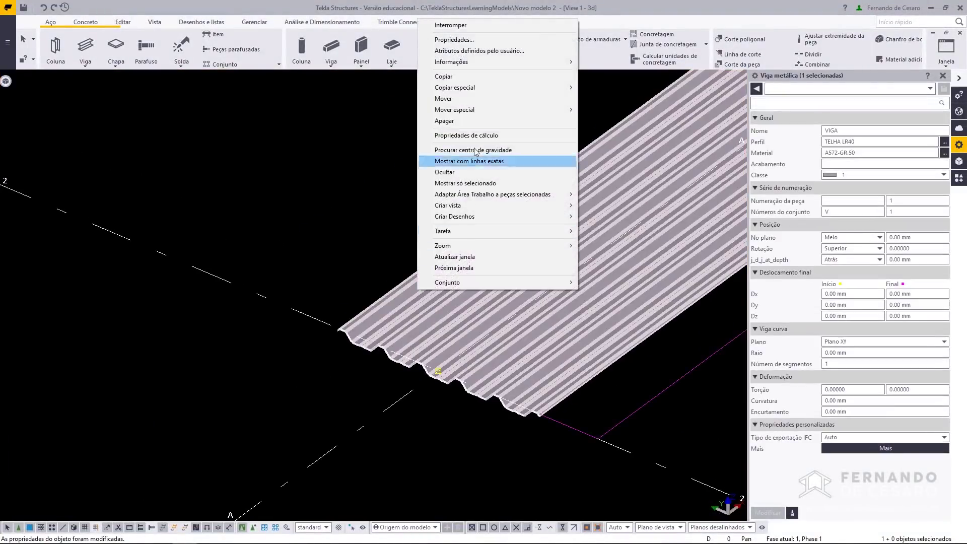
pyautogui.click(454, 77)
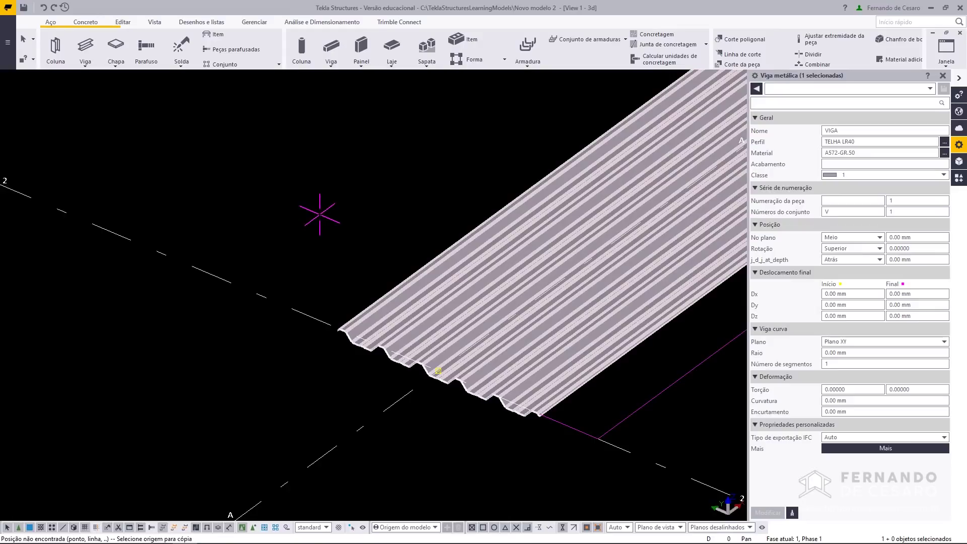
pyautogui.click(331, 221)
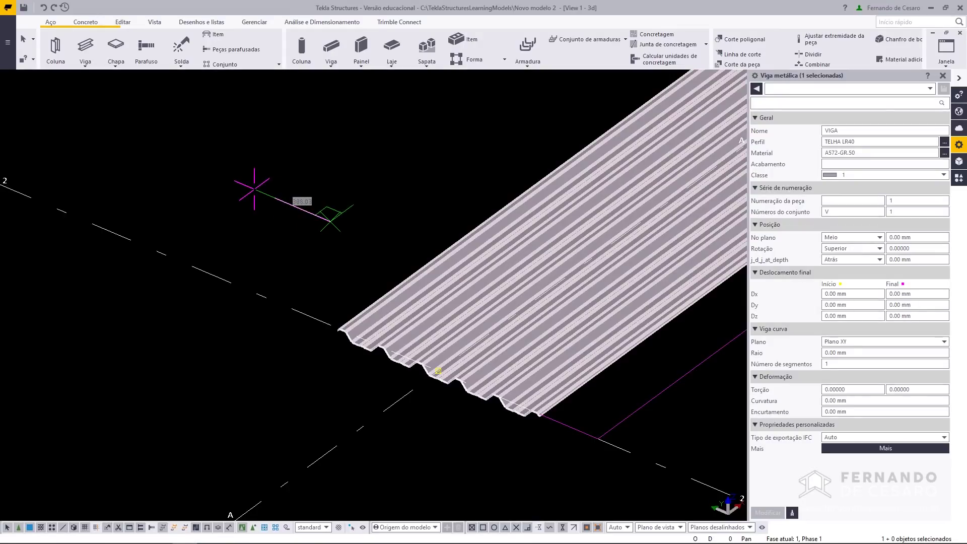
pyautogui.write('980')
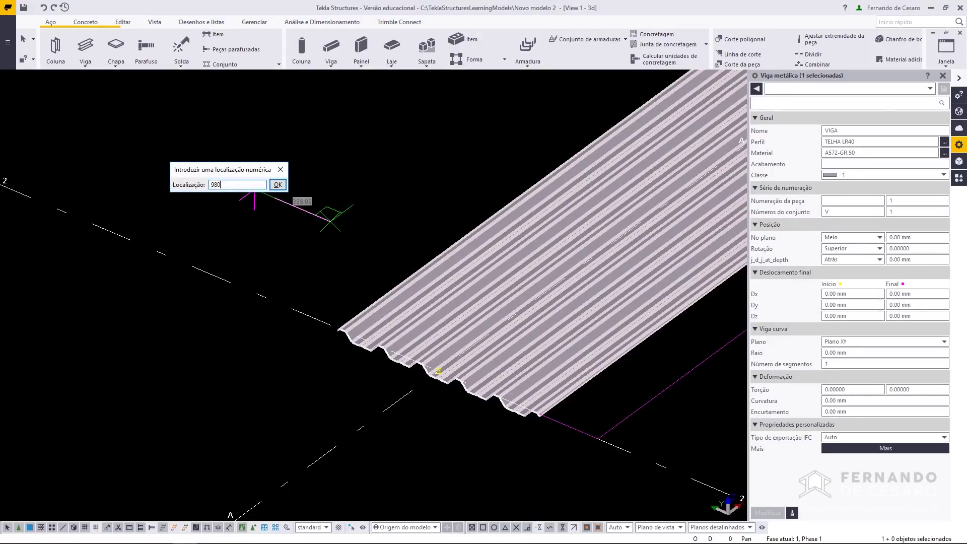
pyautogui.press('Return')
pyautogui.scroll(3, 327, 335)
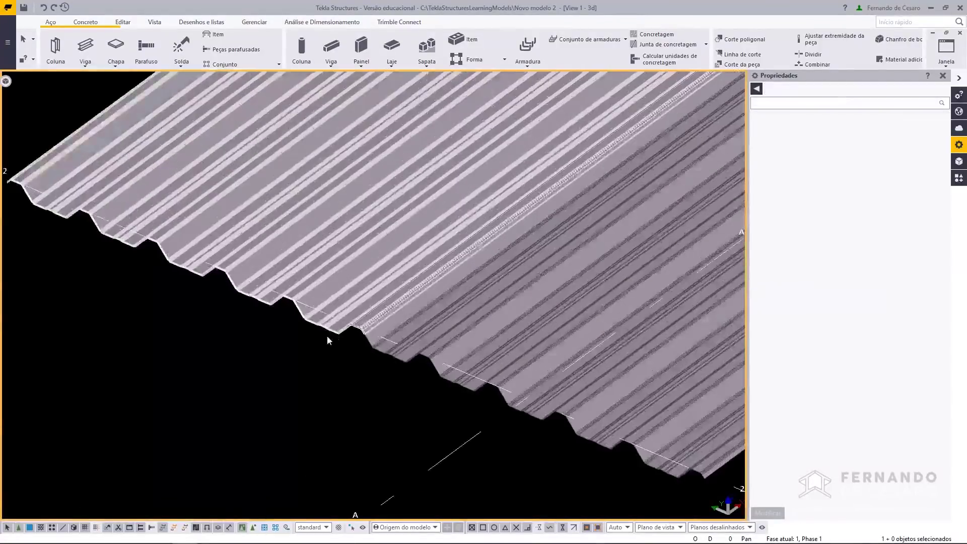
pyautogui.scroll(2, 328, 336)
pyautogui.scroll(2, 333, 336)
pyautogui.scroll(2, 431, 360)
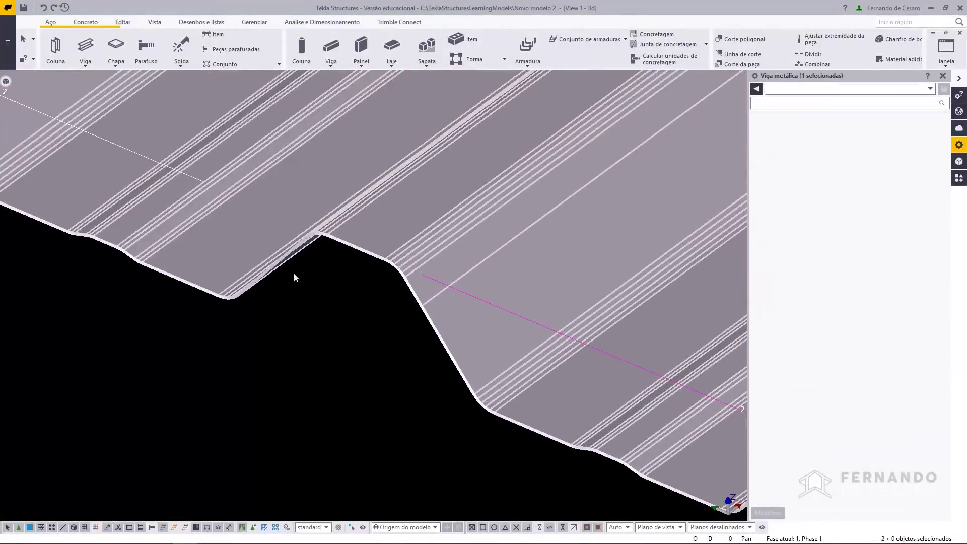
pyautogui.press('Home')
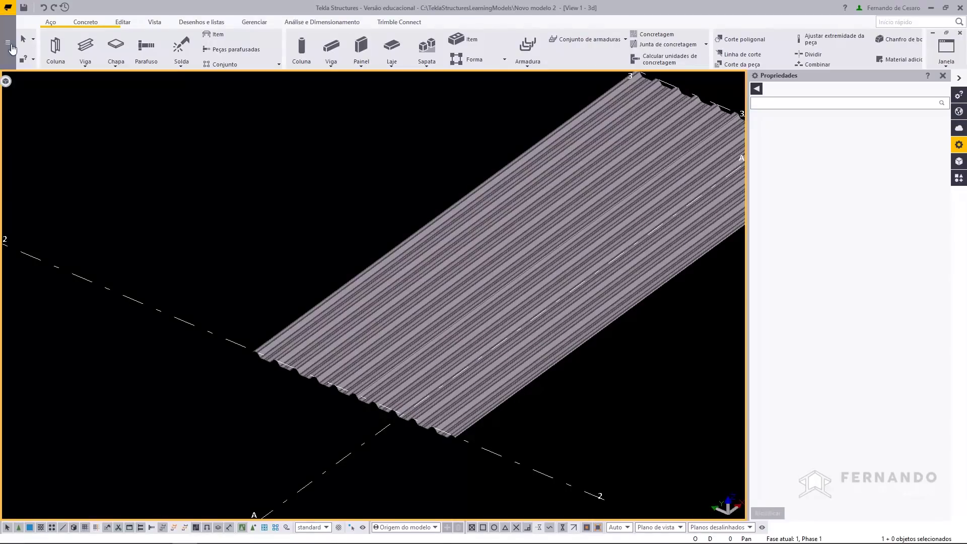
pyautogui.click(7, 42)
pyautogui.click(80, 240)
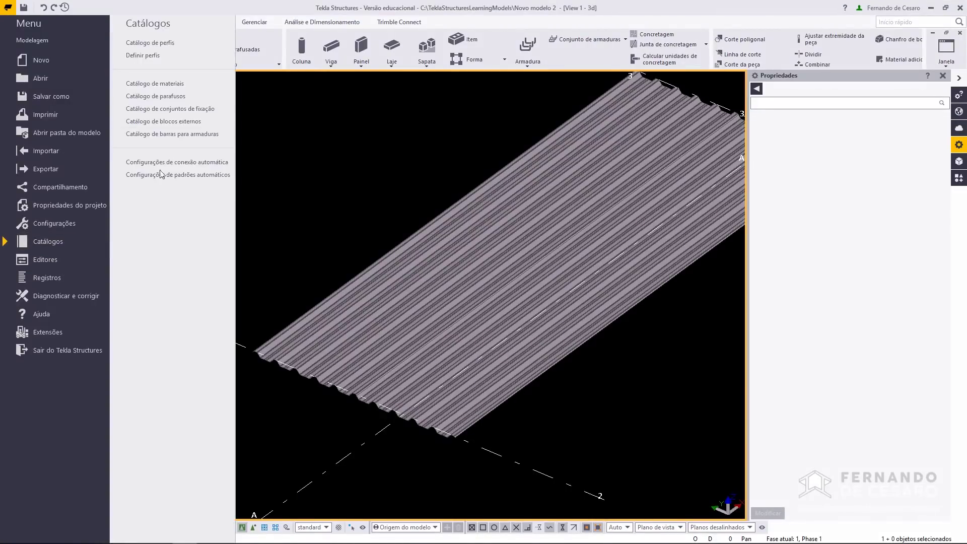
pyautogui.click(160, 43)
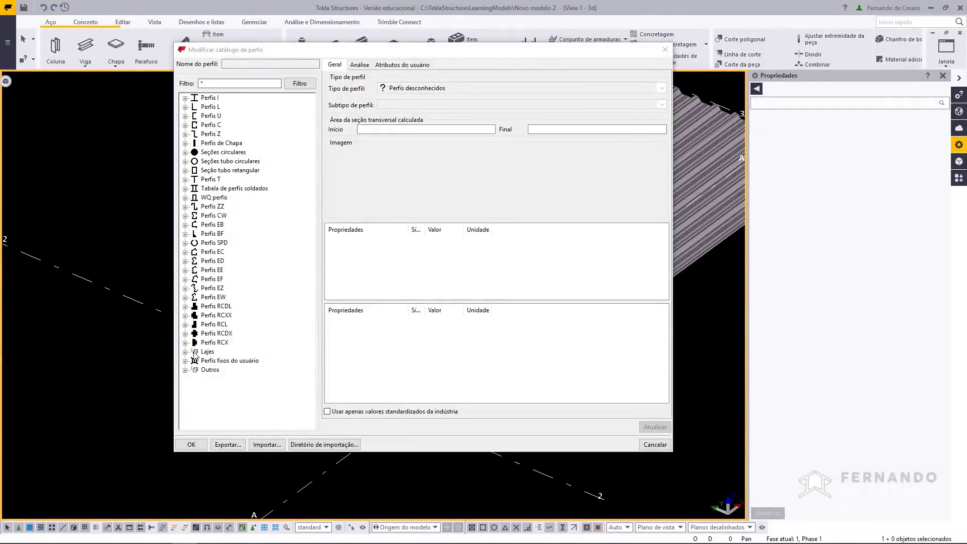
pyautogui.doubleClick(194, 361)
pyautogui.click(220, 125)
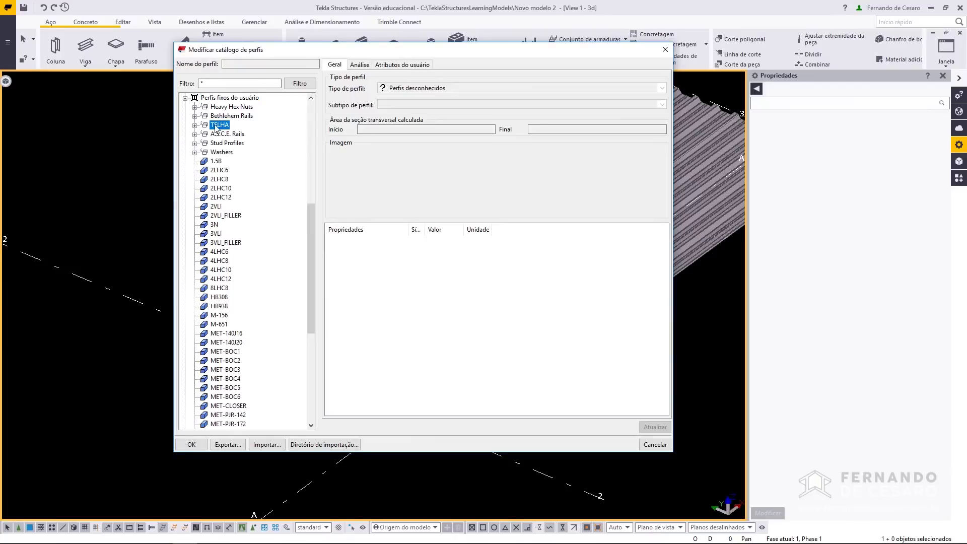
pyautogui.click(194, 125)
pyautogui.click(229, 134)
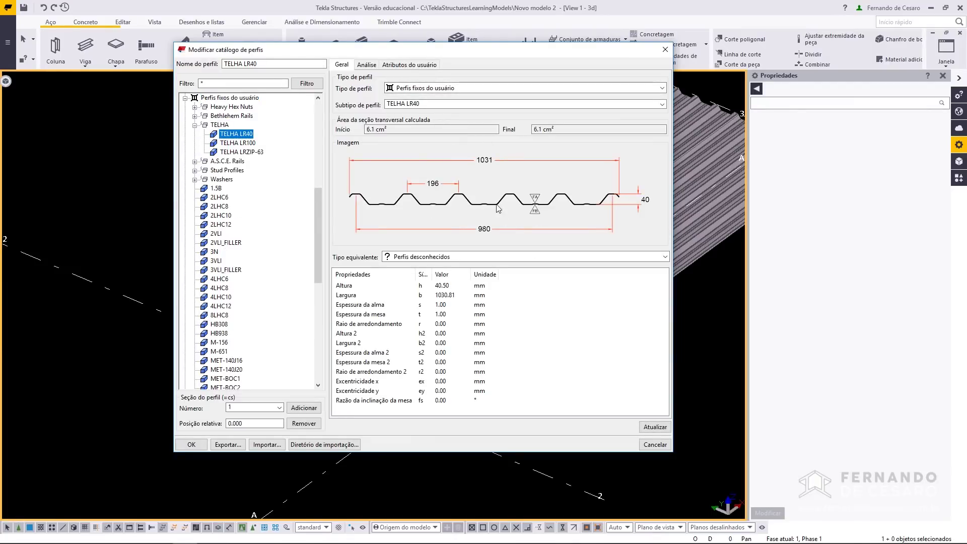
pyautogui.click(242, 143)
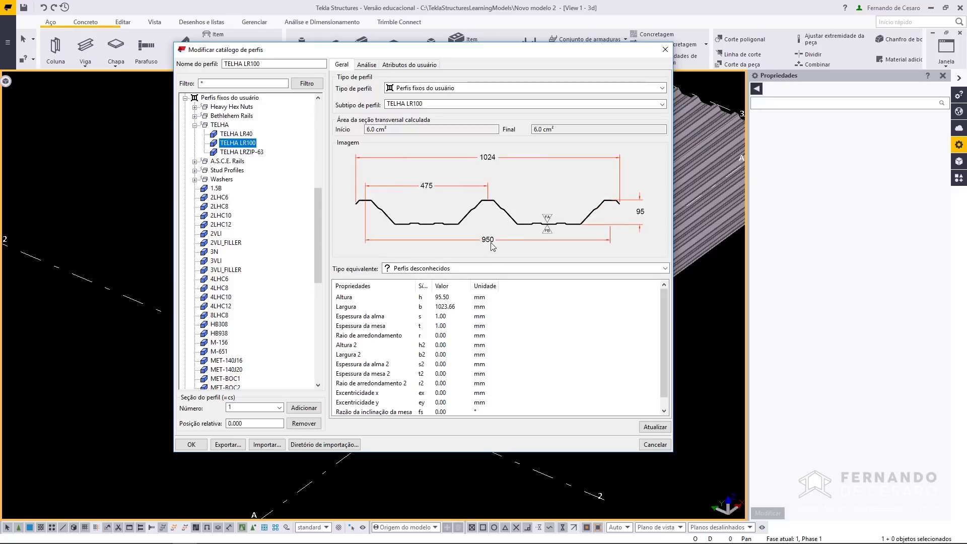
pyautogui.click(249, 153)
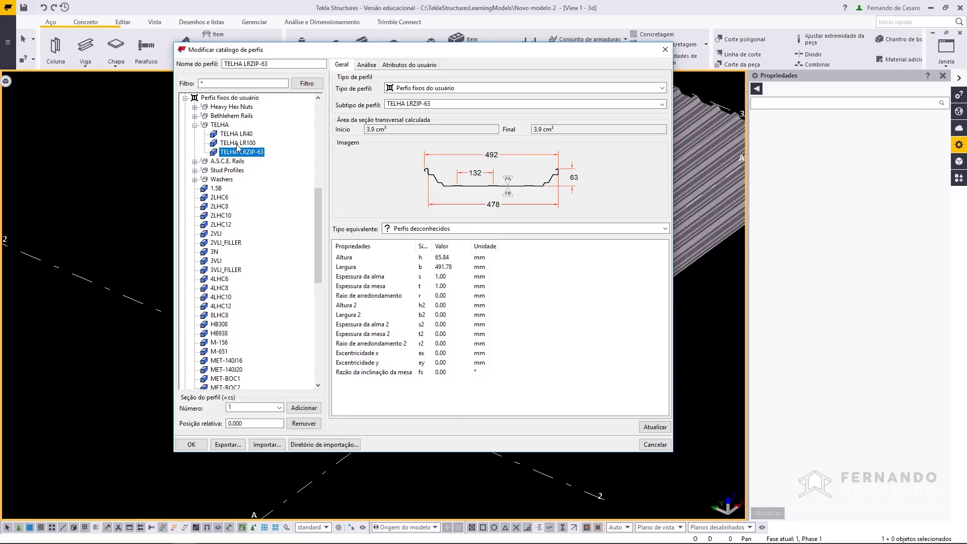
pyautogui.click(239, 143)
pyautogui.click(237, 137)
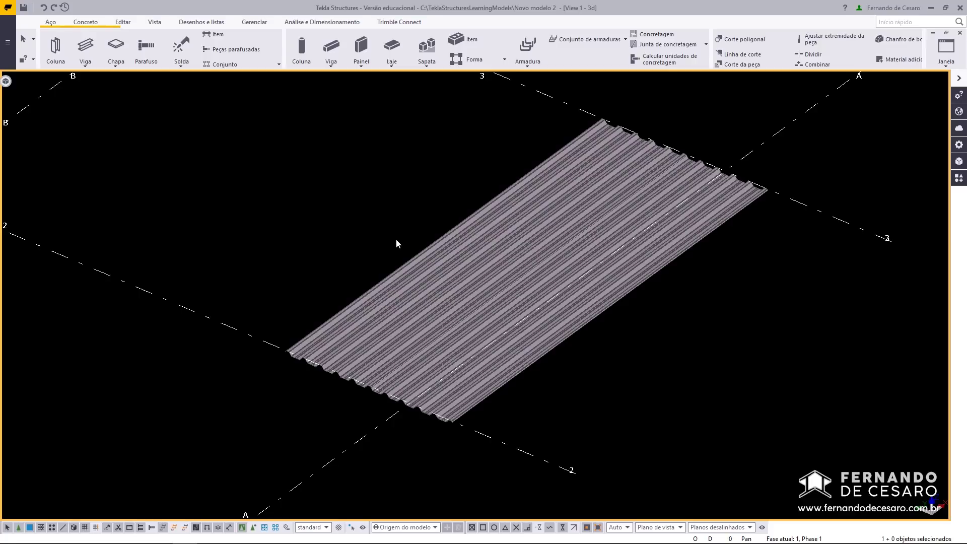
# - Open the profile catalog and expand the TELHA group under the user's fixed profiles
pyautogui.click(8, 42)
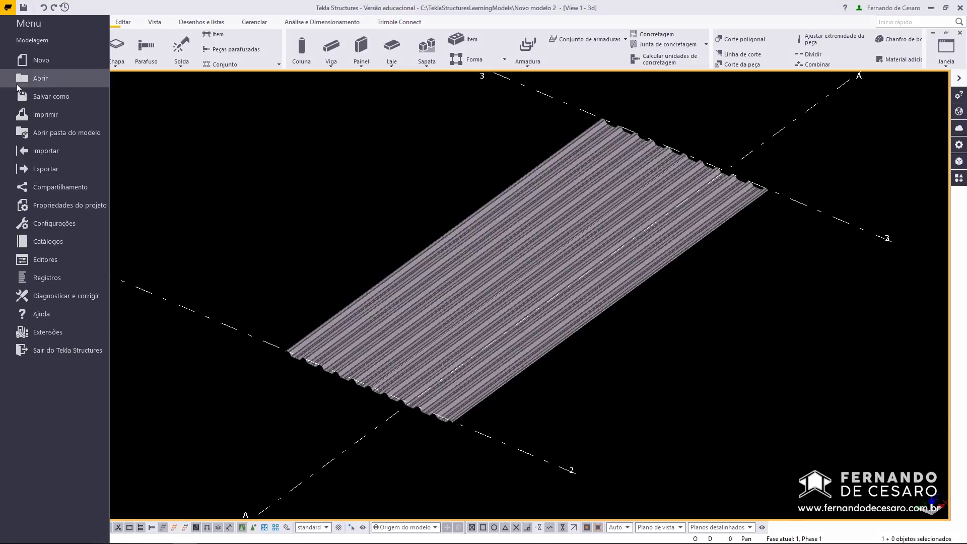
pyautogui.click(70, 242)
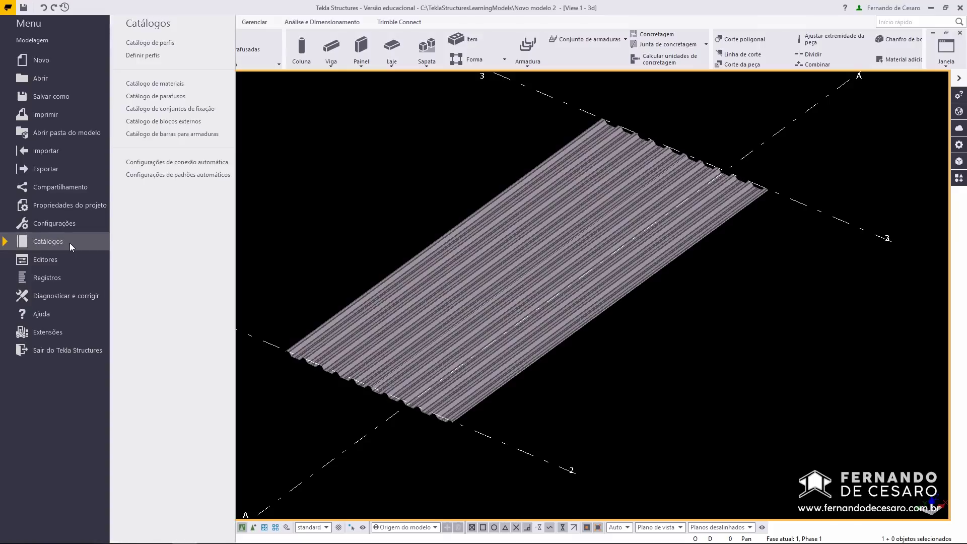
pyautogui.click(164, 44)
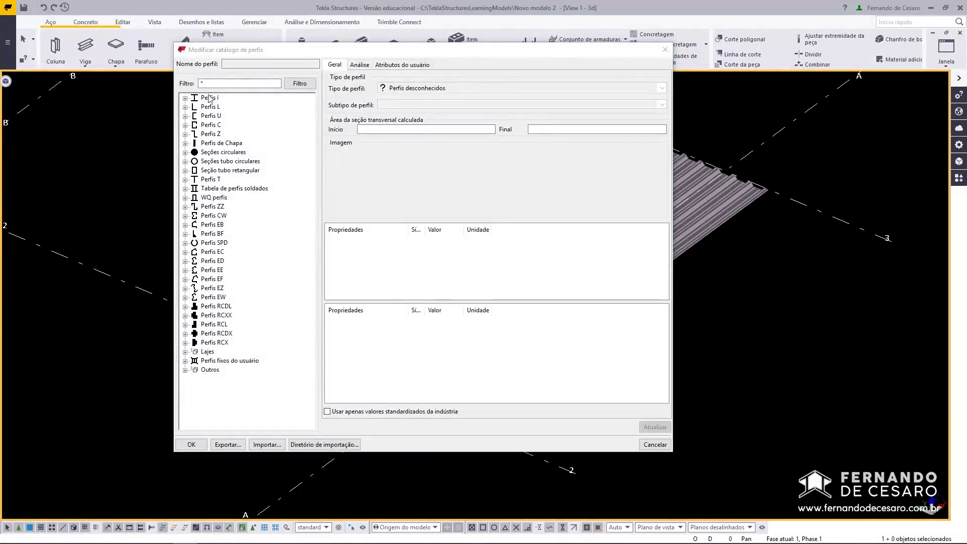
pyautogui.click(186, 361)
pyautogui.click(194, 125)
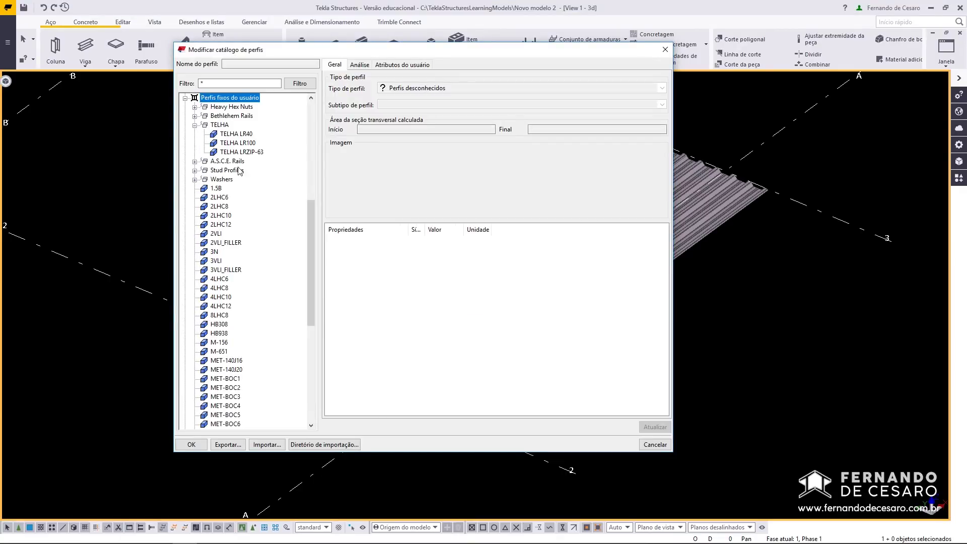
pyautogui.scroll(1, 225, 177)
pyautogui.scroll(2, 225, 177)
# - Check the TELHA LR40 and TELHA group context menus without exporting, then collapse both groups
pyautogui.rightClick(246, 247)
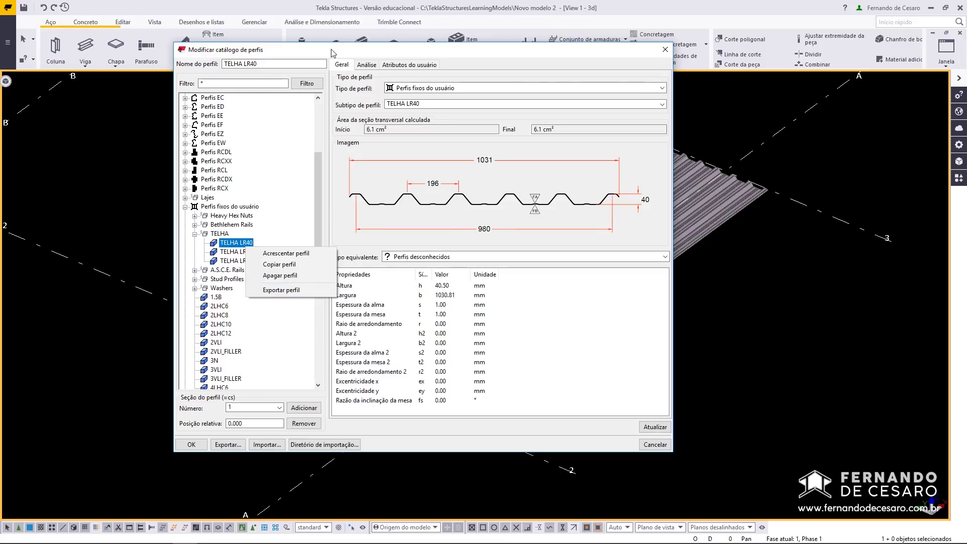
pyautogui.click(269, 291)
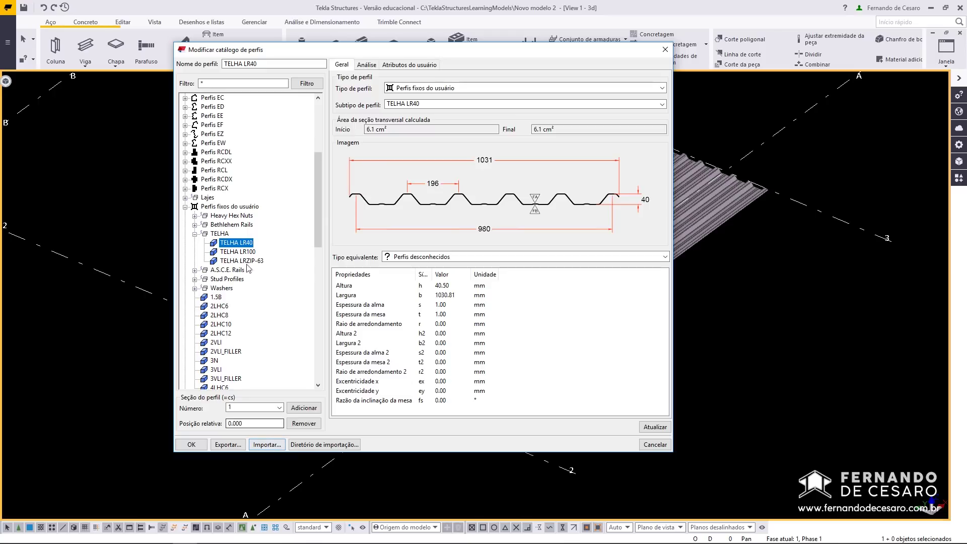
pyautogui.rightClick(218, 234)
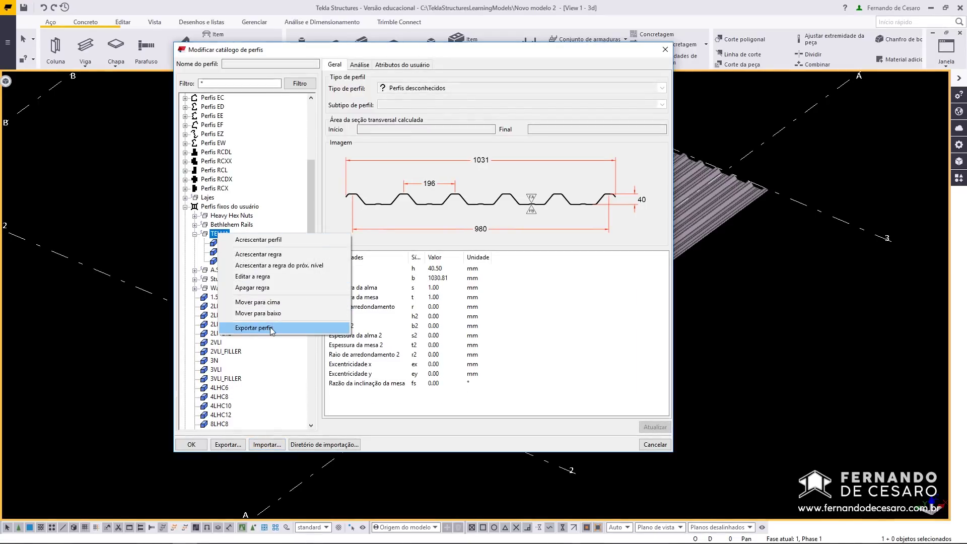
pyautogui.click(224, 237)
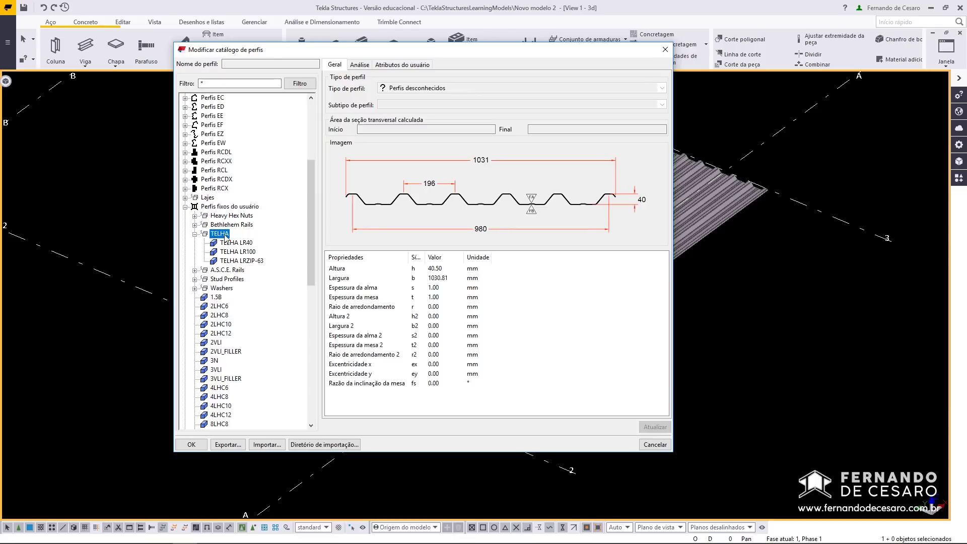
pyautogui.rightClick(226, 237)
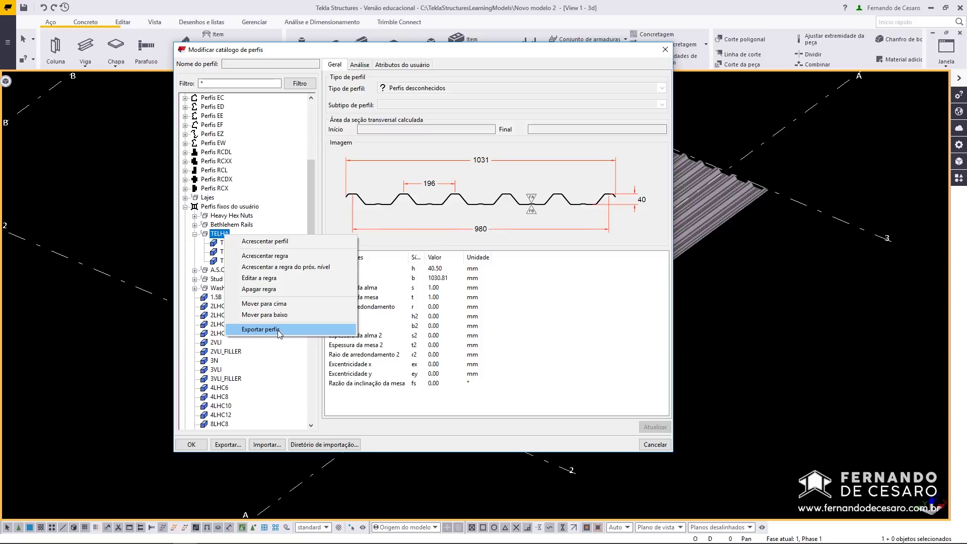
pyautogui.click(214, 236)
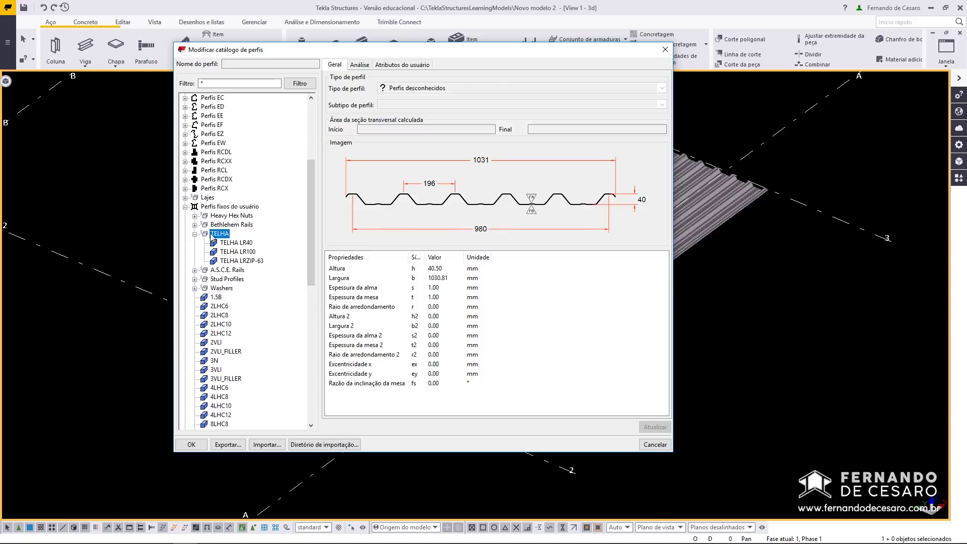
pyautogui.click(195, 233)
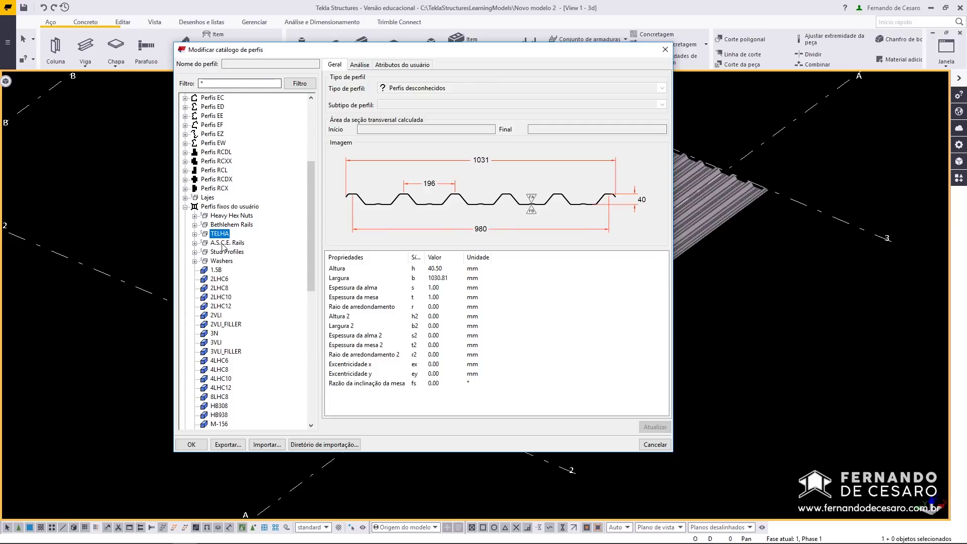
pyautogui.scroll(6, 218, 245)
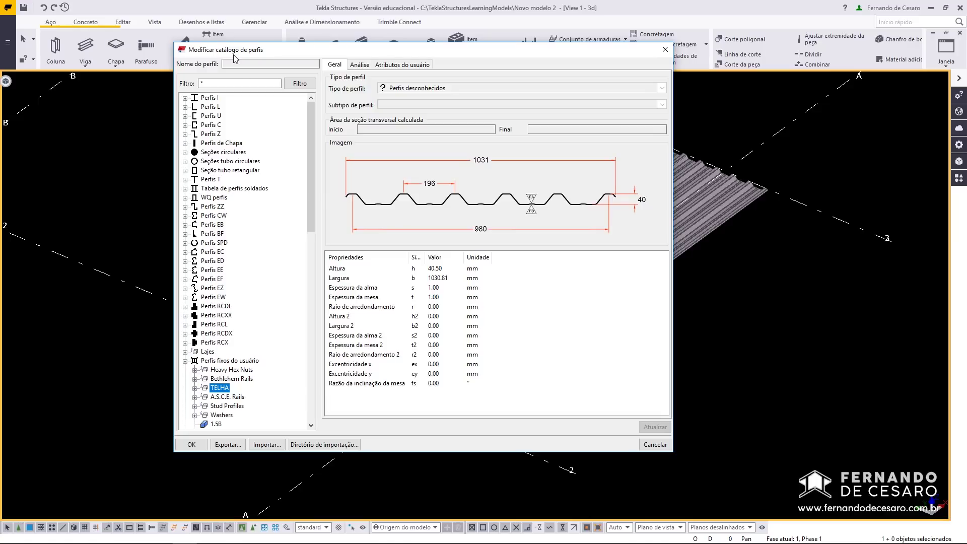
pyautogui.click(186, 360)
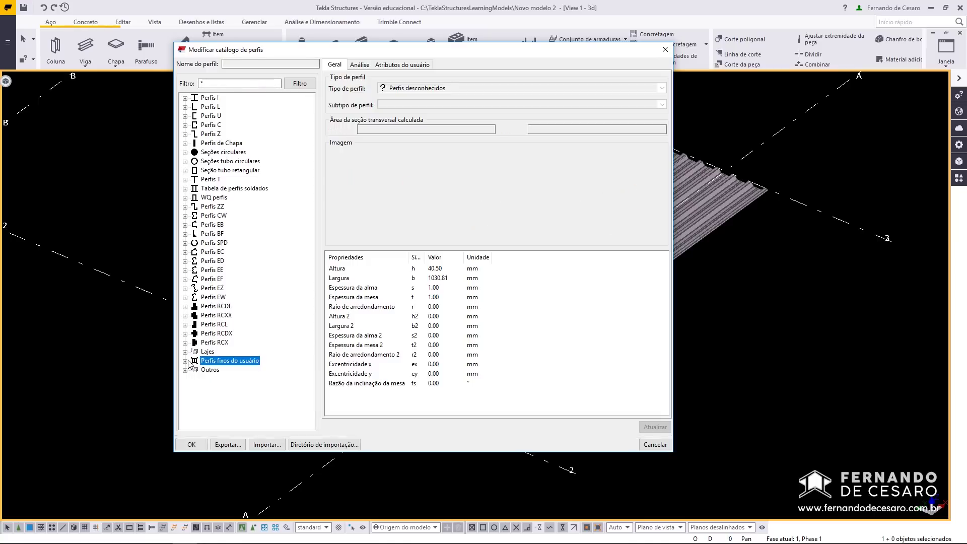
# - Close the profile catalog, open the Novo modelo 2 folder on disk and select profdb
pyautogui.click(665, 50)
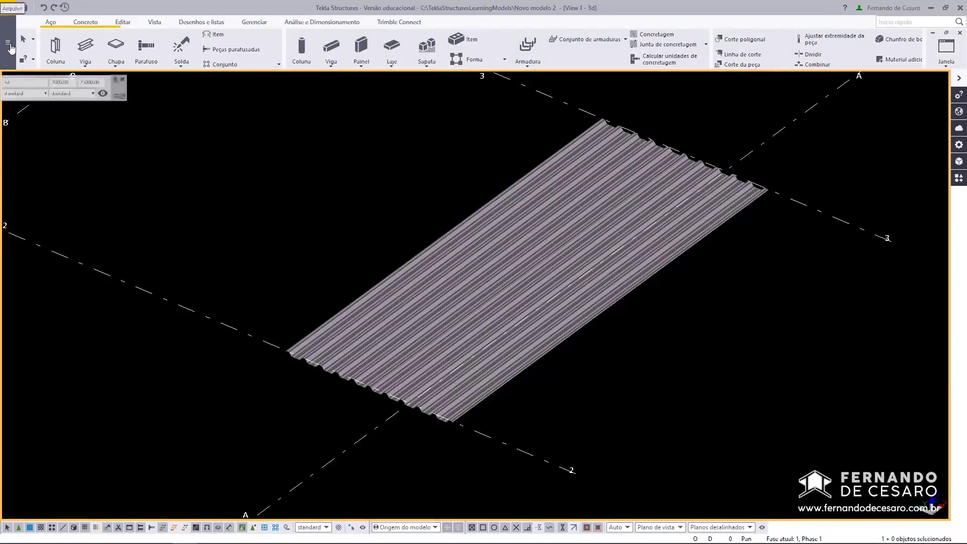
pyautogui.click(10, 46)
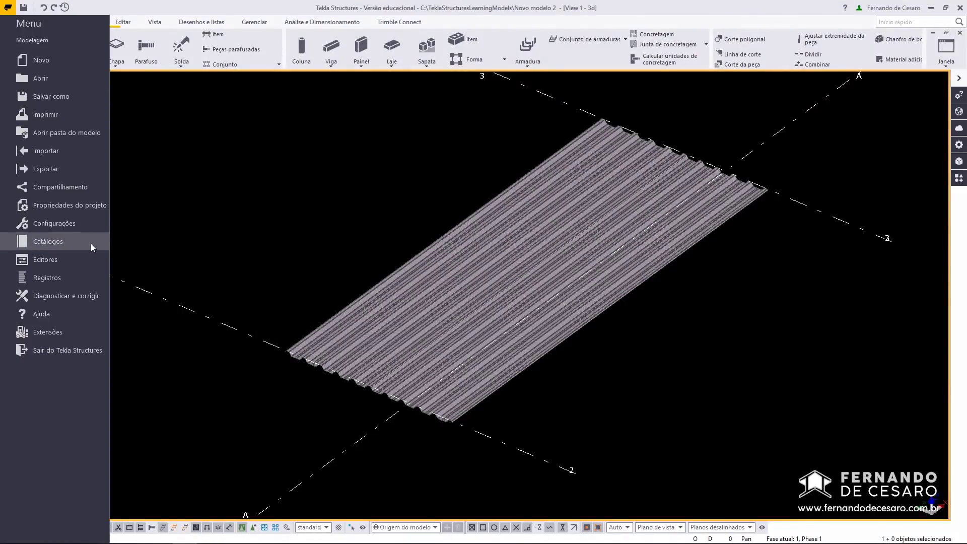
pyautogui.click(80, 134)
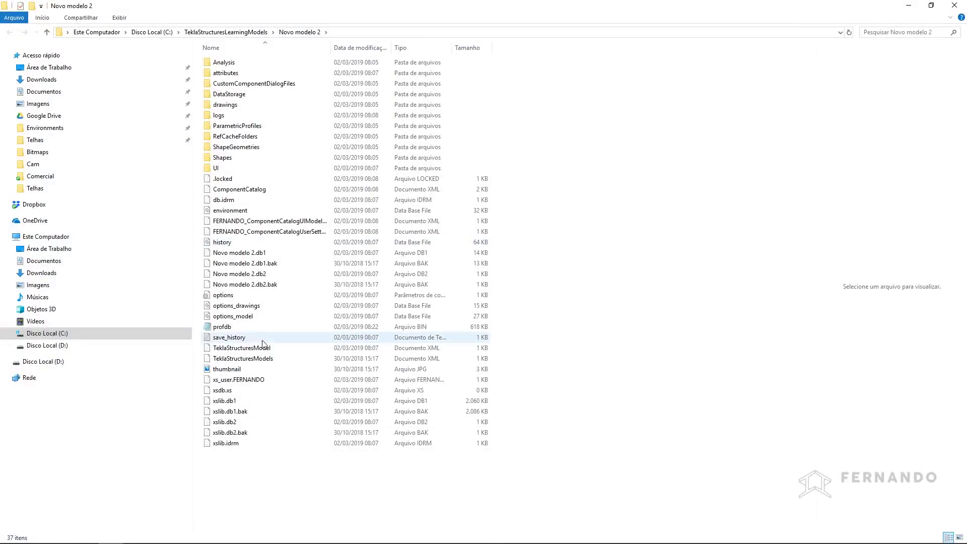
pyautogui.click(245, 331)
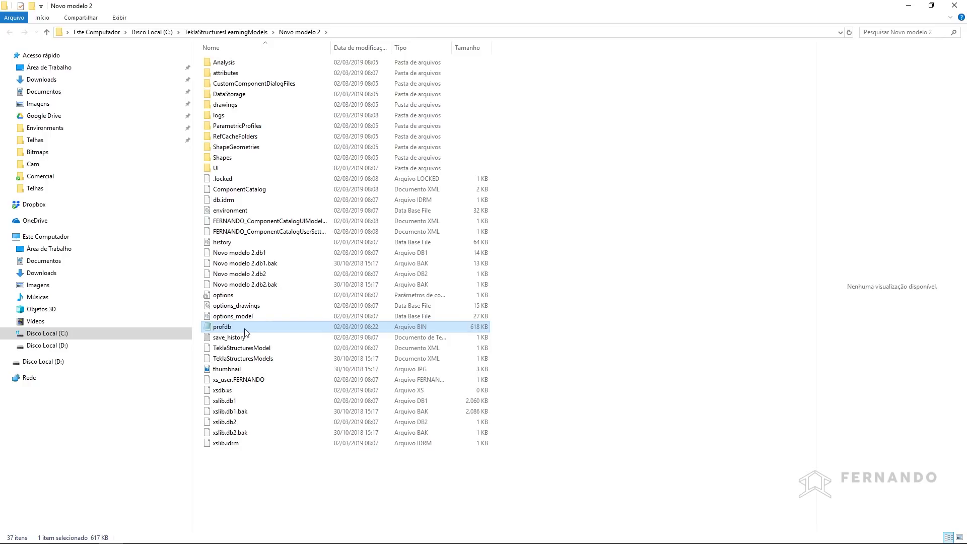
# - Copy the profdb file and jump to the ProgramData folder
pyautogui.rightClick(219, 327)
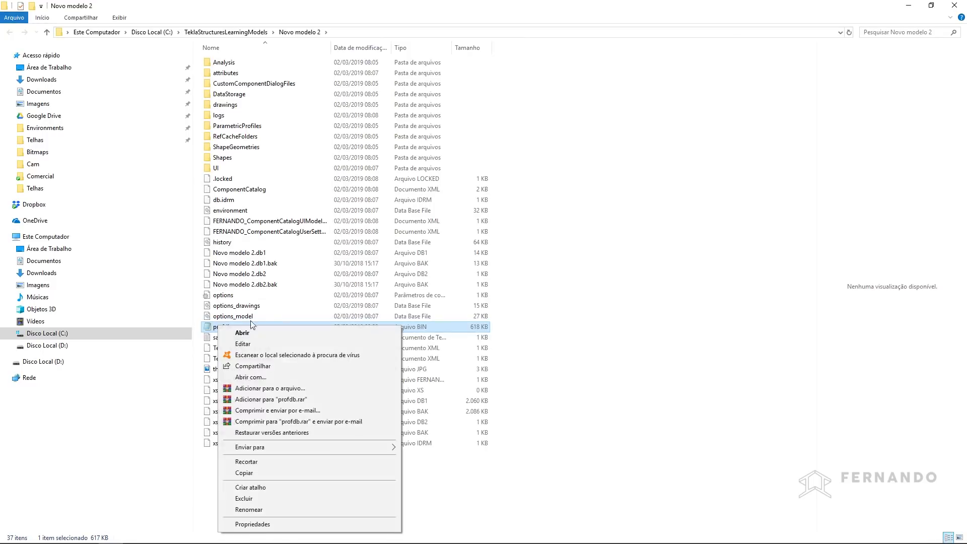
pyautogui.click(259, 480)
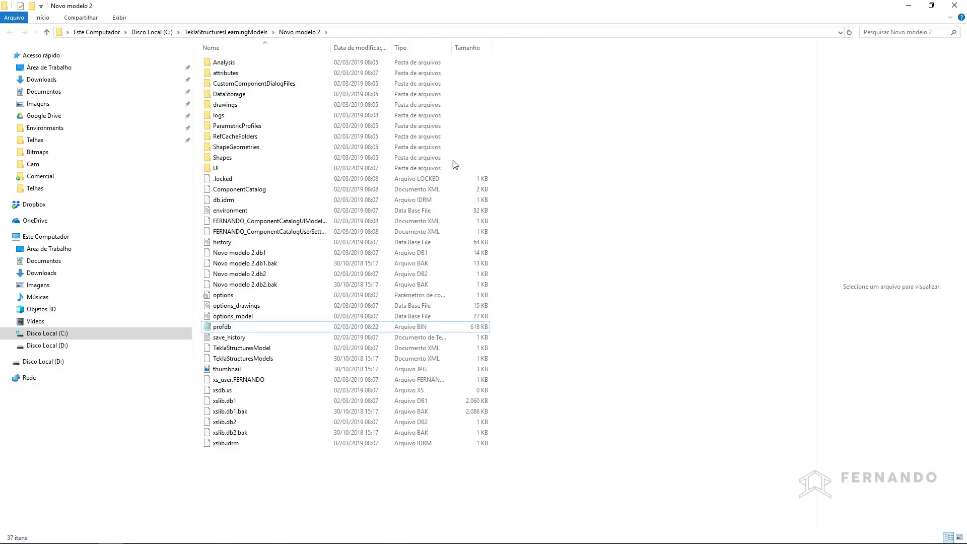
pyautogui.click(347, 33)
pyautogui.write('%PROGRA')
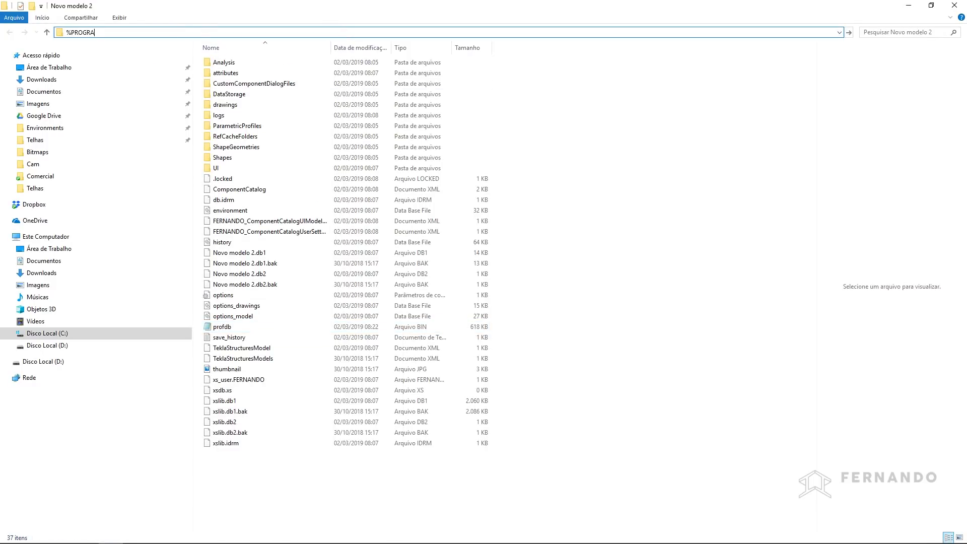
pyautogui.write('MDATA%')
pyautogui.press('Return')
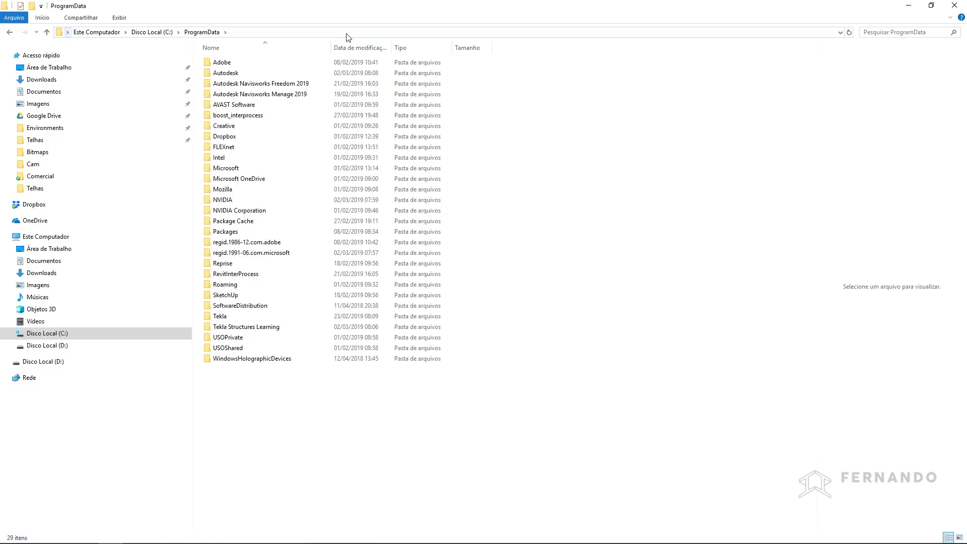
# - Go to Tekla Structures Learning > 2018i > Environments > brazil > model_templates > Estruturas Metálicas
pyautogui.doubleClick(242, 328)
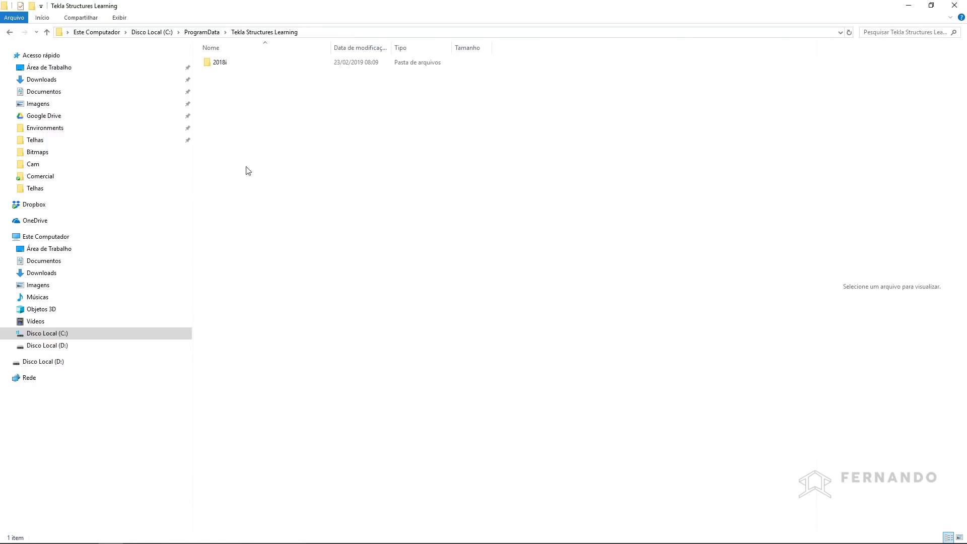
pyautogui.doubleClick(228, 64)
pyautogui.click(228, 63)
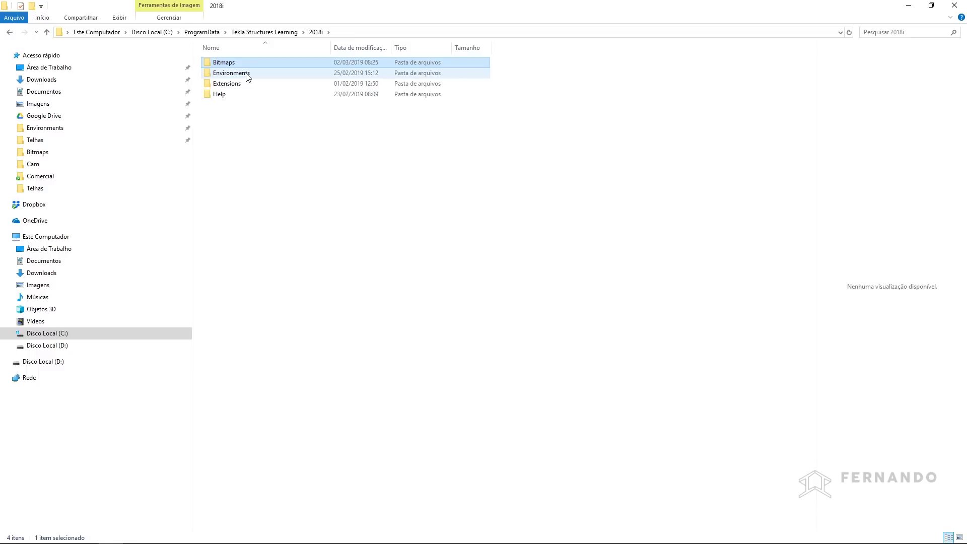
pyautogui.doubleClick(247, 74)
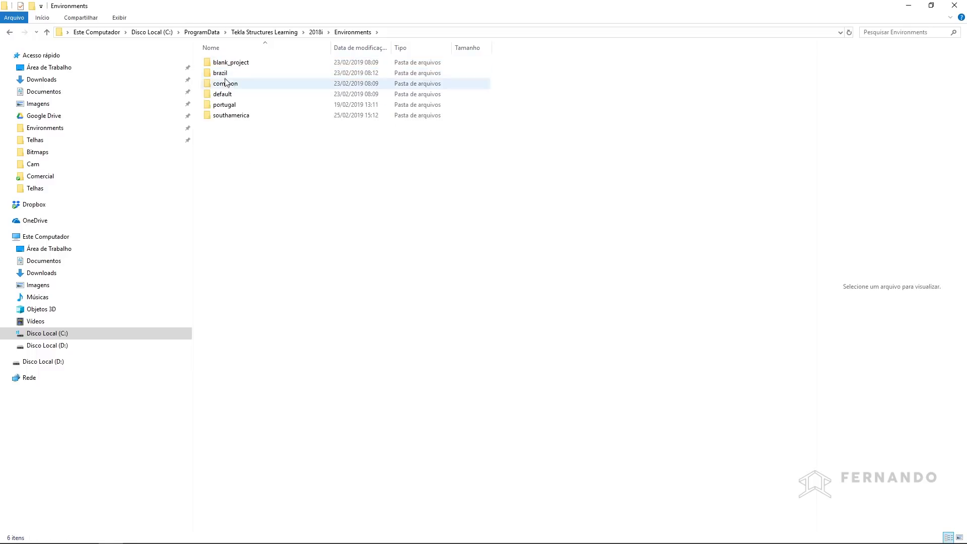
pyautogui.click(225, 74)
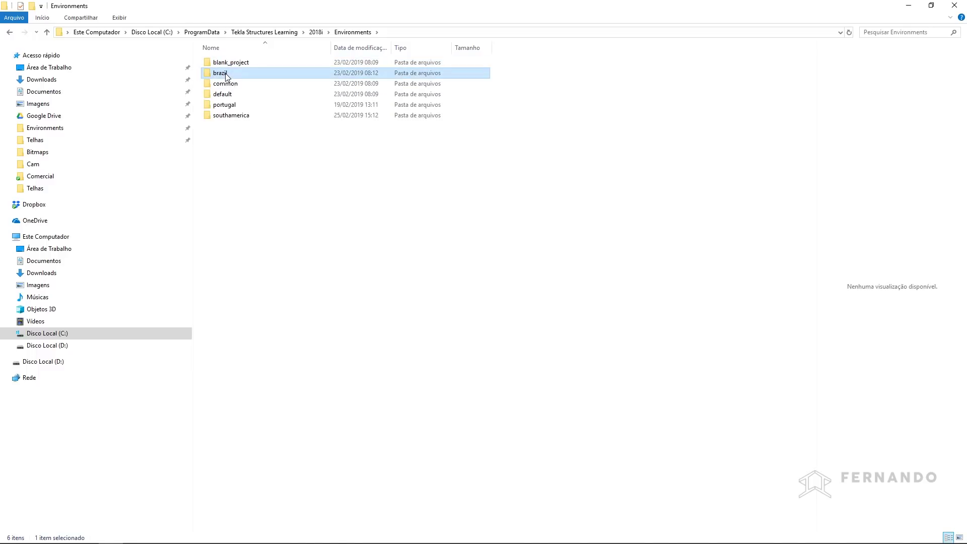
pyautogui.doubleClick(226, 74)
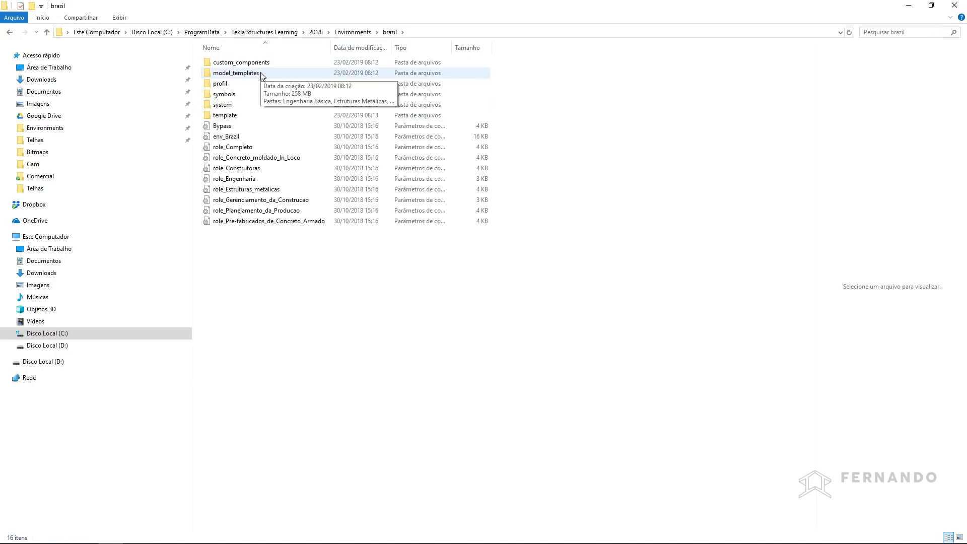
pyautogui.doubleClick(236, 74)
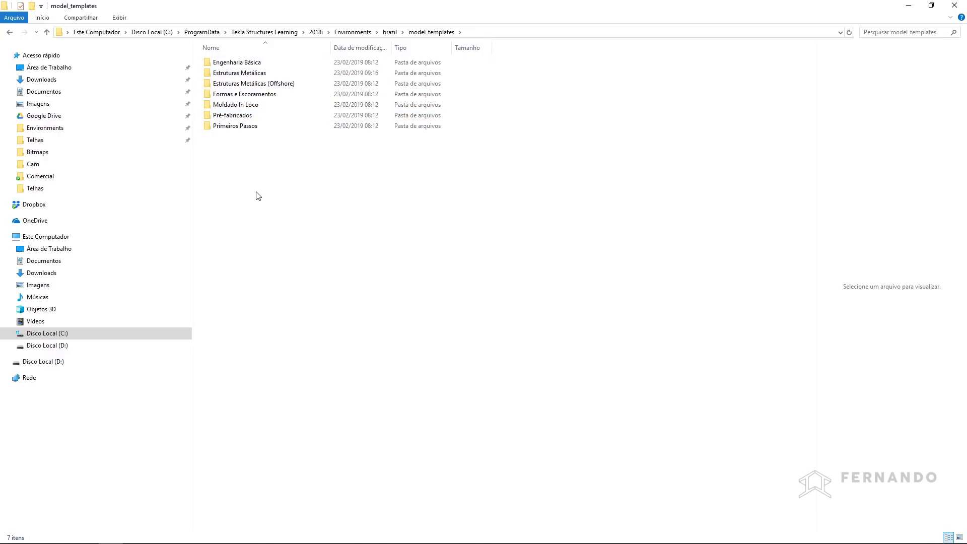
pyautogui.doubleClick(251, 74)
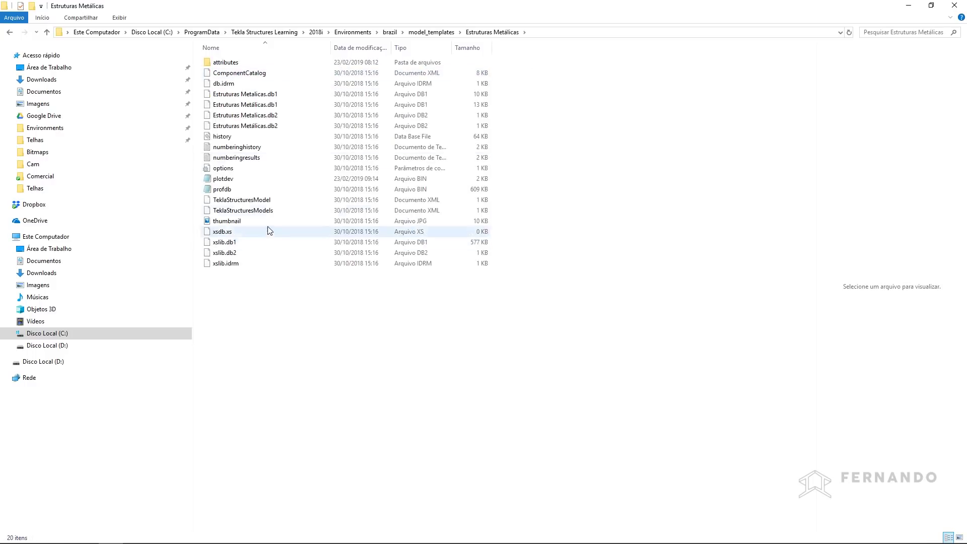
# - Paste profdb into the Estruturas Metálicas folder, replacing the existing file with admin permission, then minimize Explorer
pyautogui.click(224, 190)
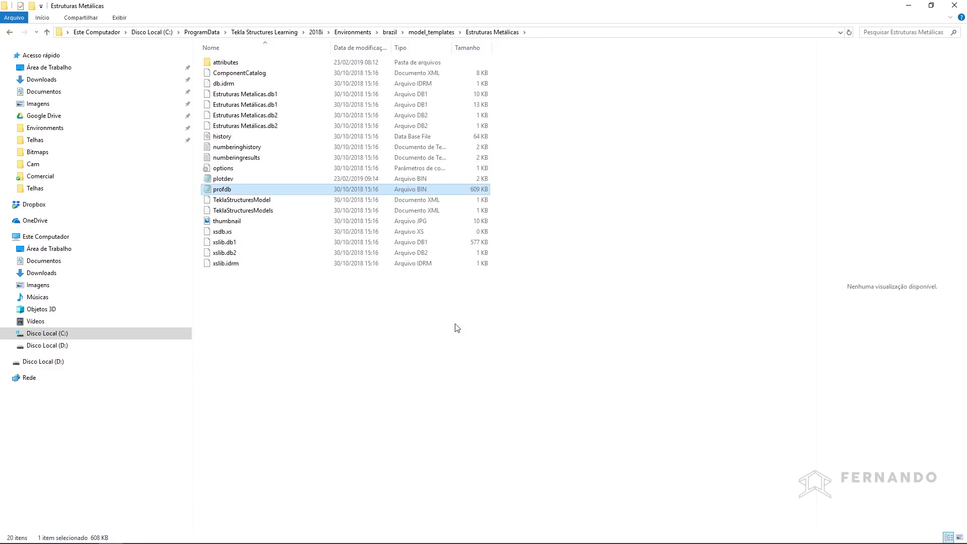
pyautogui.rightClick(486, 297)
pyautogui.click(511, 368)
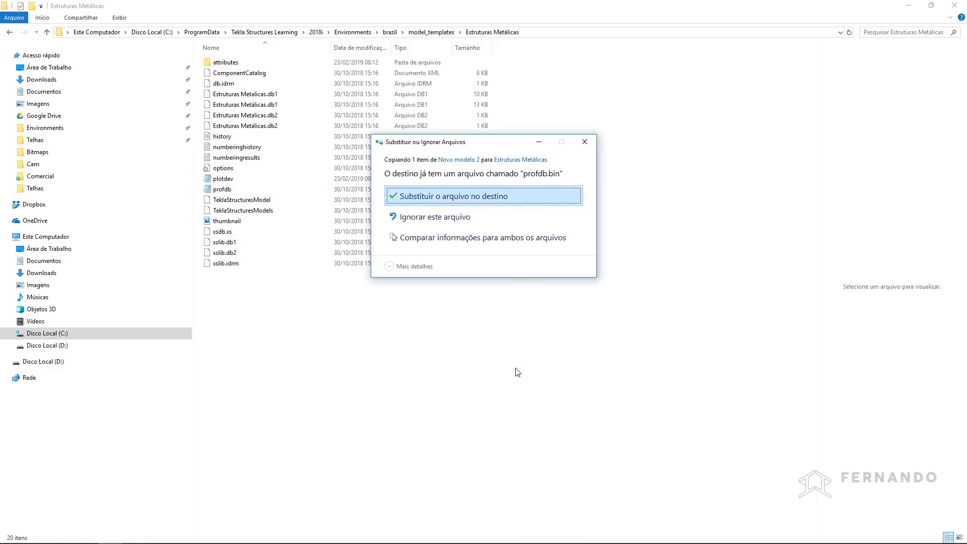
pyautogui.click(472, 200)
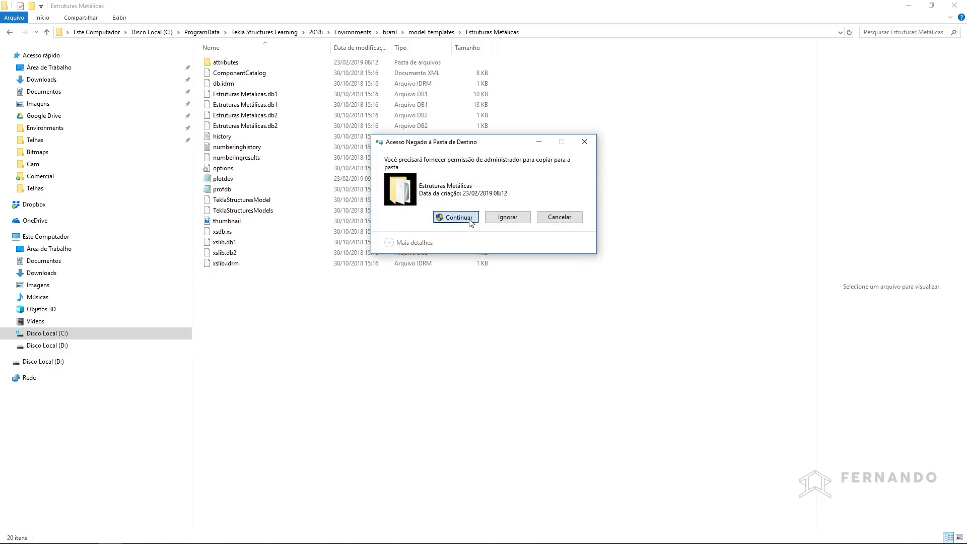
pyautogui.click(469, 217)
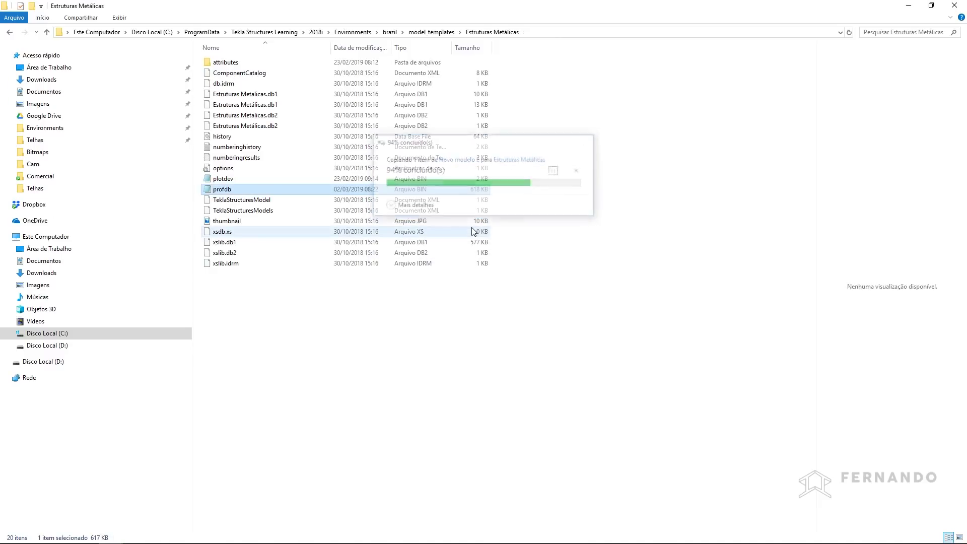
pyautogui.click(558, 387)
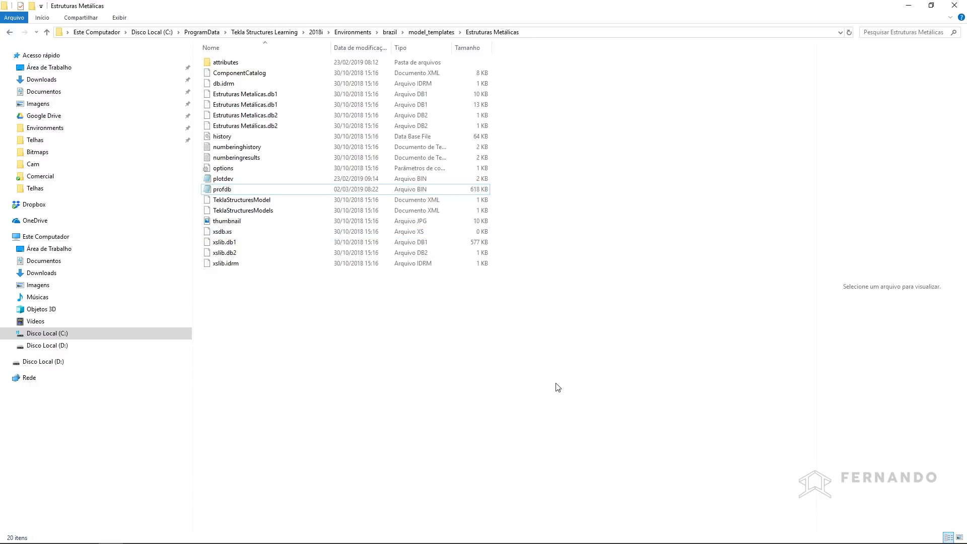
pyautogui.click(908, 6)
# - Start a new model, Novo modelo 3, based on the Estruturas Metálicas template
pyautogui.click(8, 41)
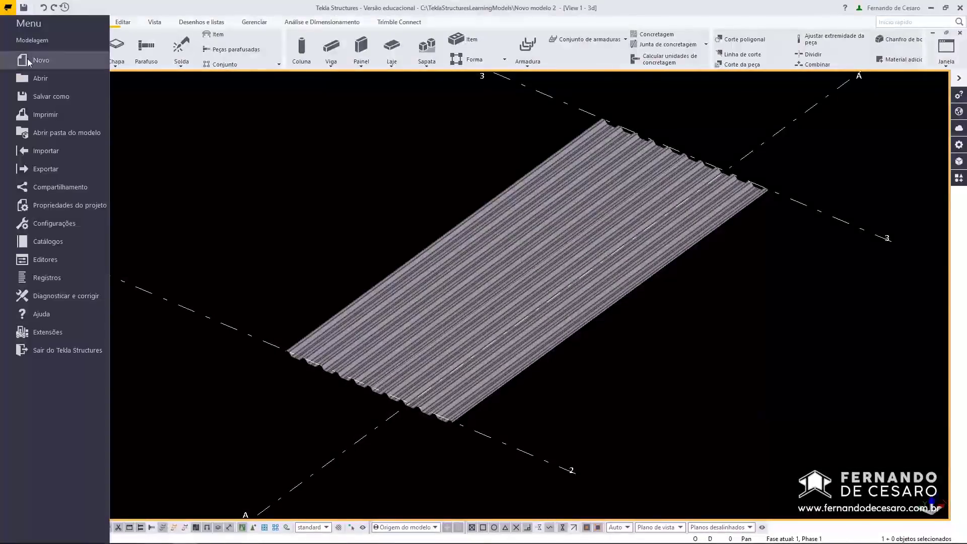
pyautogui.click(54, 60)
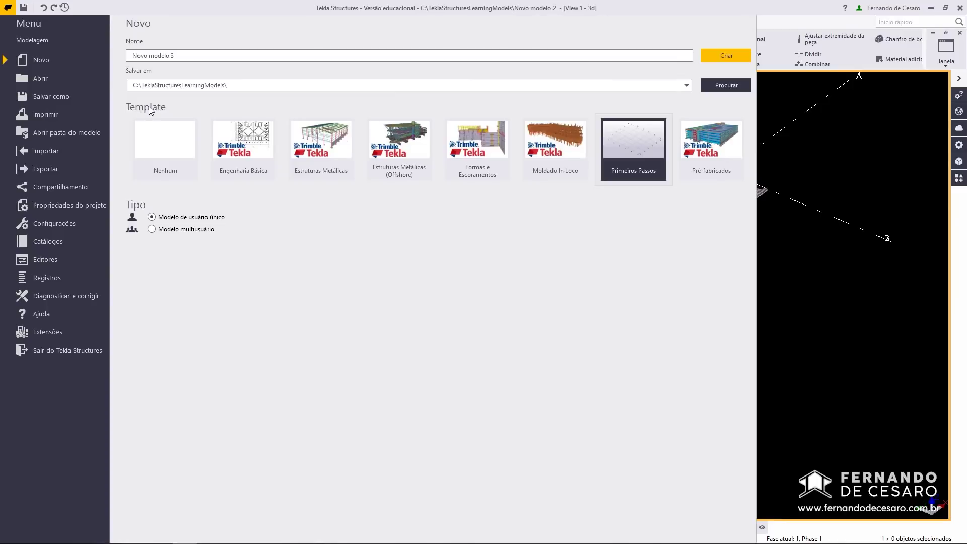
pyautogui.click(341, 159)
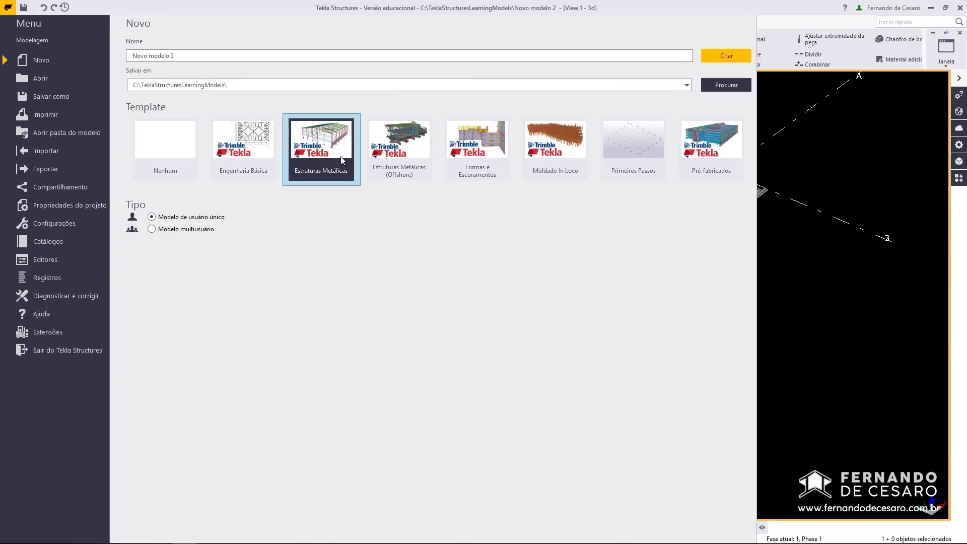